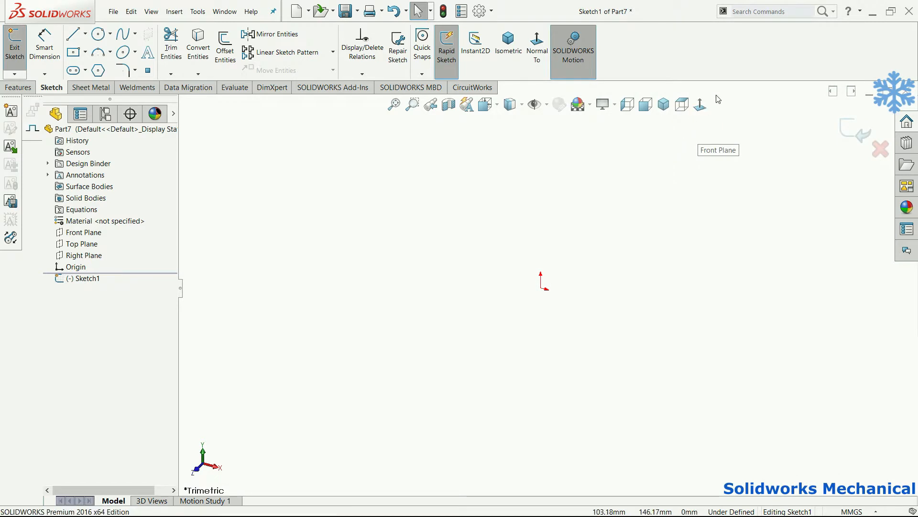
Sketch a vertical line about 102 mm long upward from the origin
key("l")
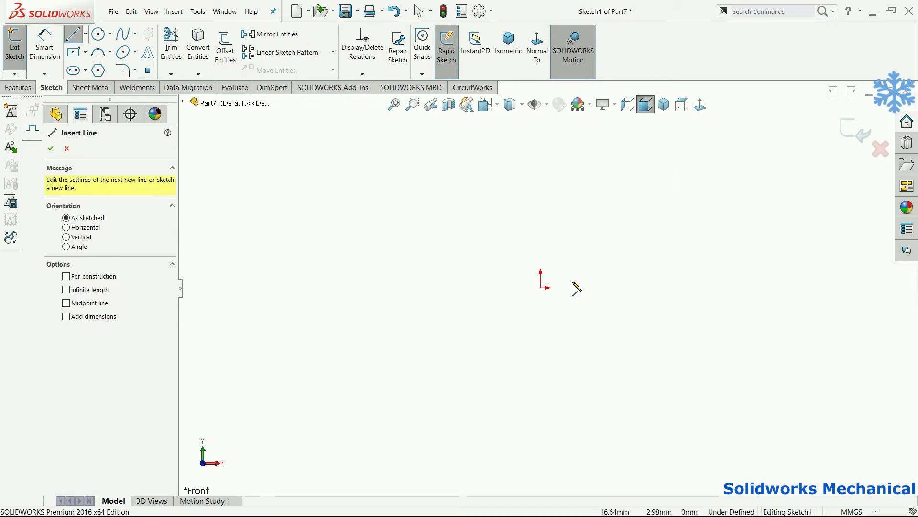
left_click(542, 287)
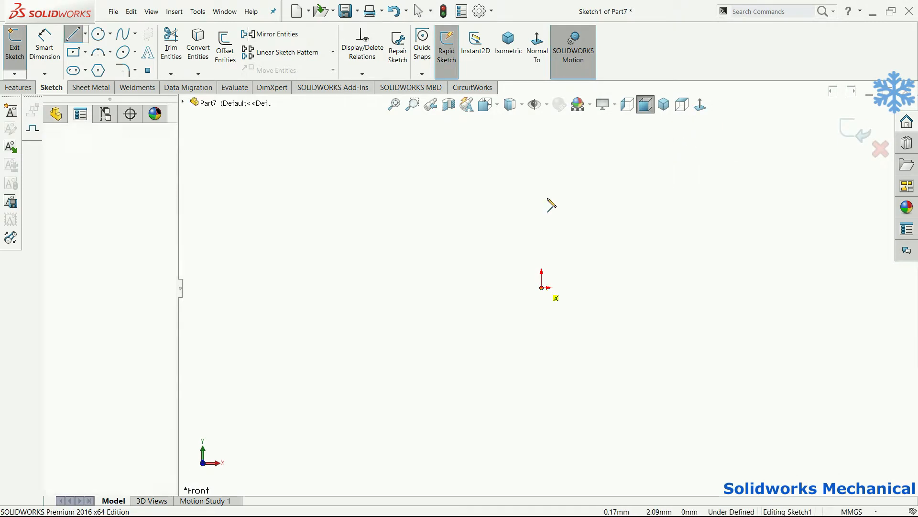
left_click(542, 124)
key("Escape")
Dimension the vertical line's length to 1200 mm
key("d")
left_click(543, 259)
left_click(576, 259)
type("120")
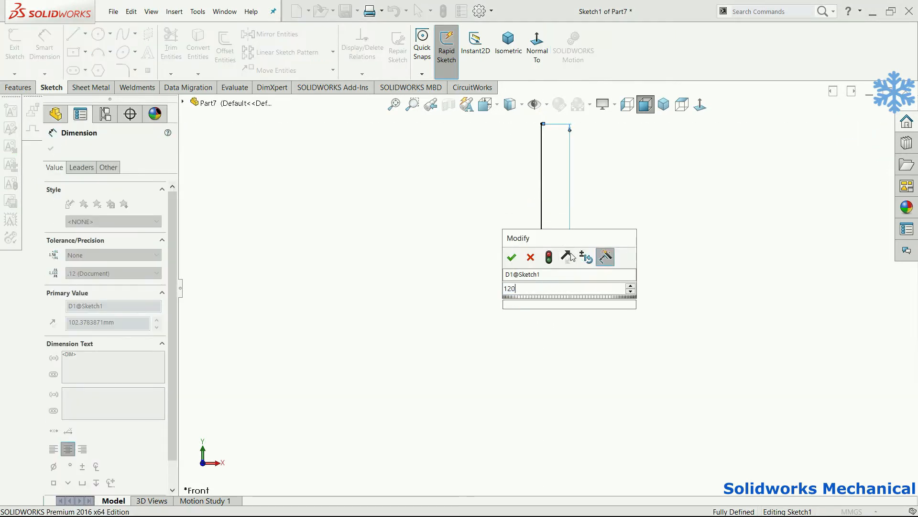
type("0")
key("Return")
key("Escape")
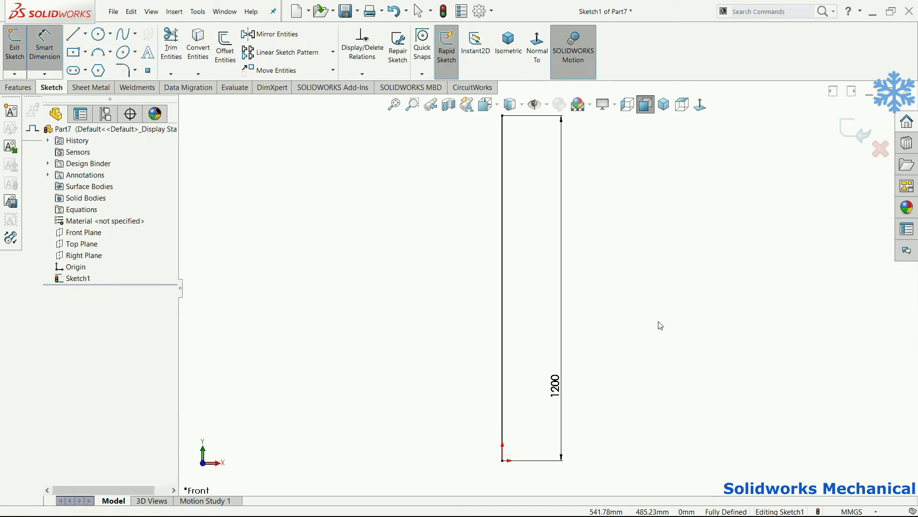
key("Escape")
Sketch two parallel horizontal lines about 1393 mm long leftward from the vertical line, one near its base and one near its upper end
key("l")
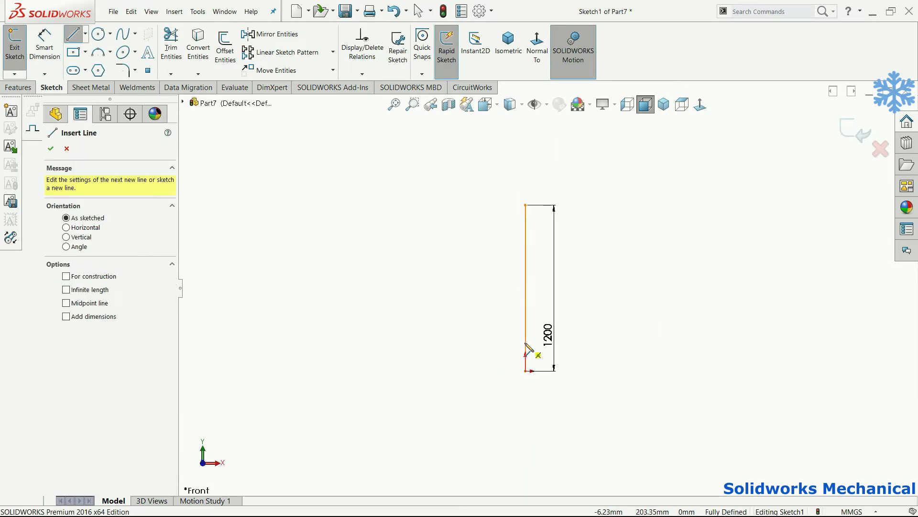
left_click(525, 343)
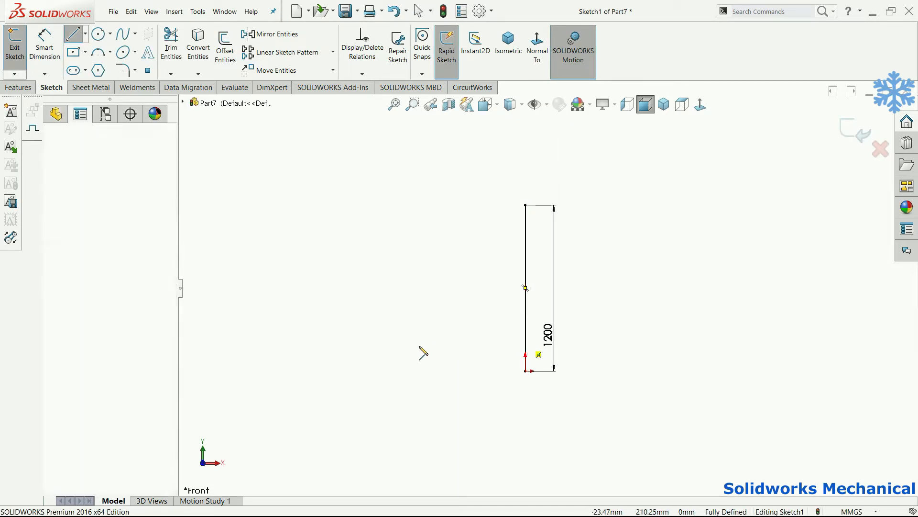
double_click(333, 345)
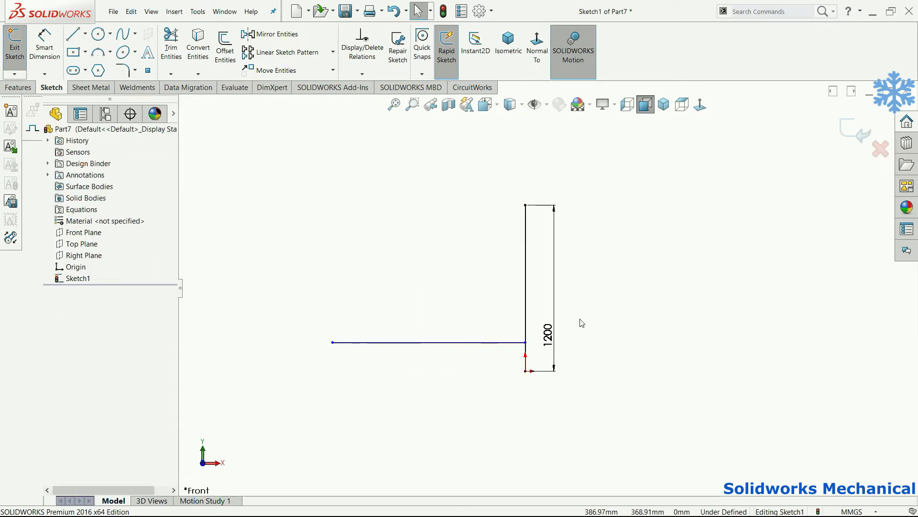
left_click(526, 233)
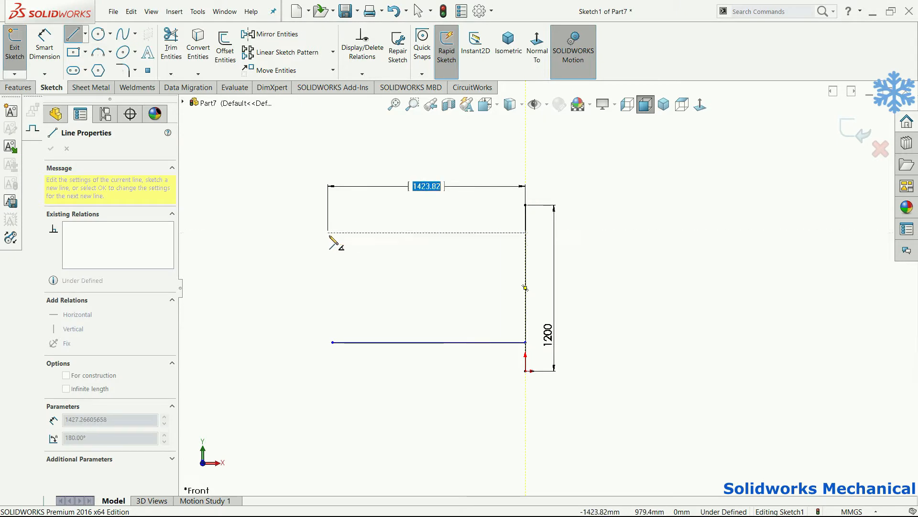
double_click(333, 233)
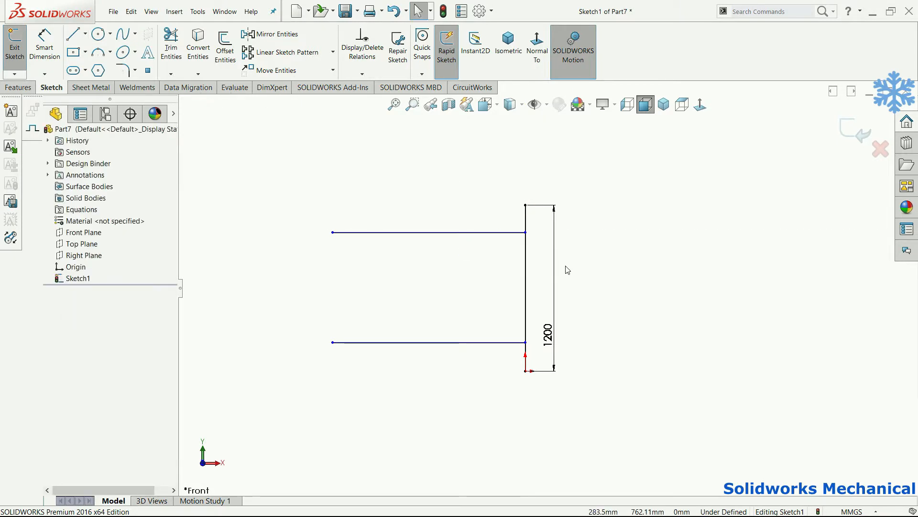
Sketch a vertical from the upper horizontal's midpoint down to origin level, and one about 1562 mm tall through the horizontals' left ends
left_click(429, 232)
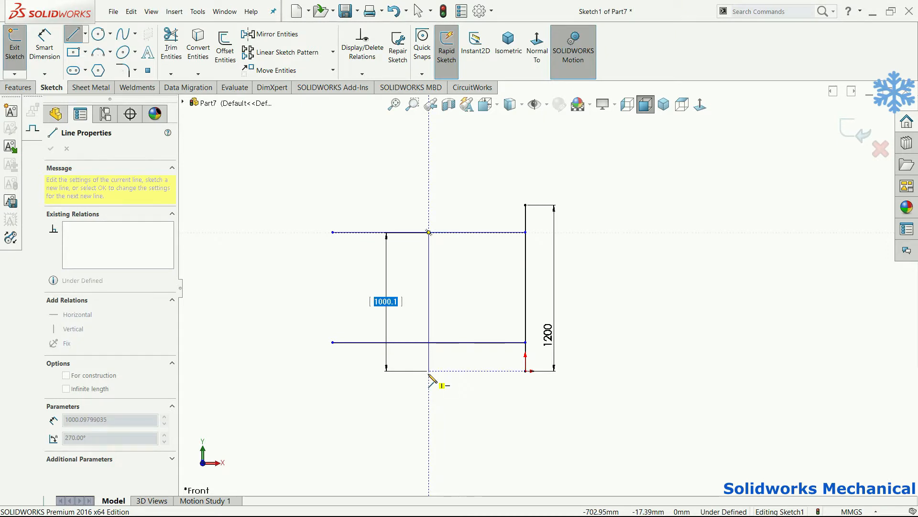
double_click(428, 371)
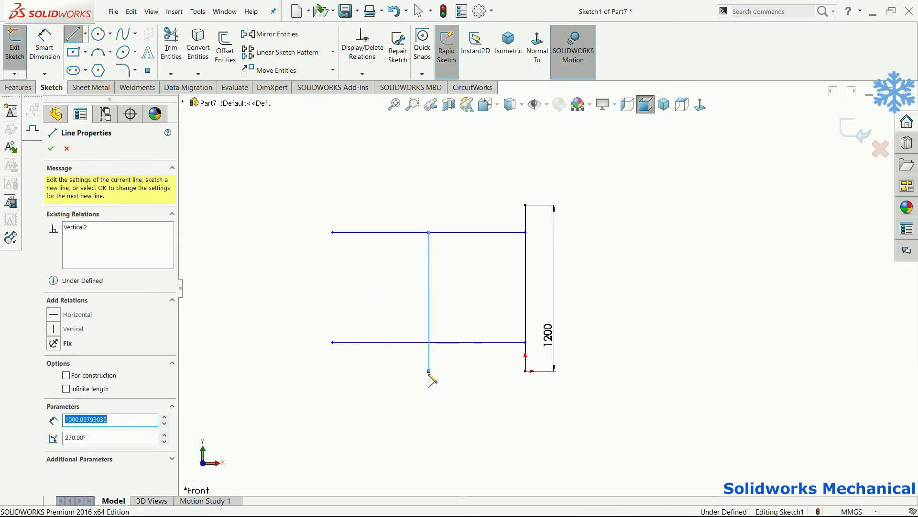
left_click(332, 370)
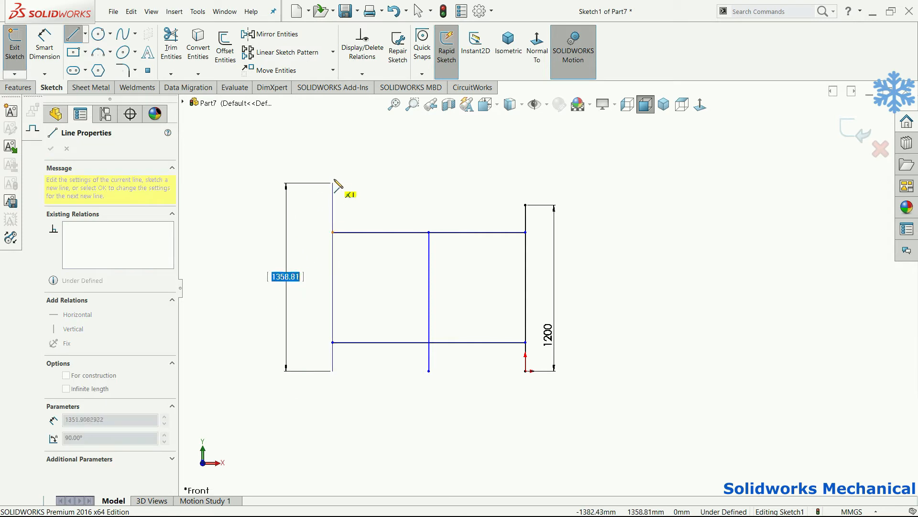
left_click(332, 154)
key("Escape")
Sketch a horizontal line about 497 mm long across the upper end of the left vertical, extending past it on both sides
right_click_drag(427, 170, 290, 156)
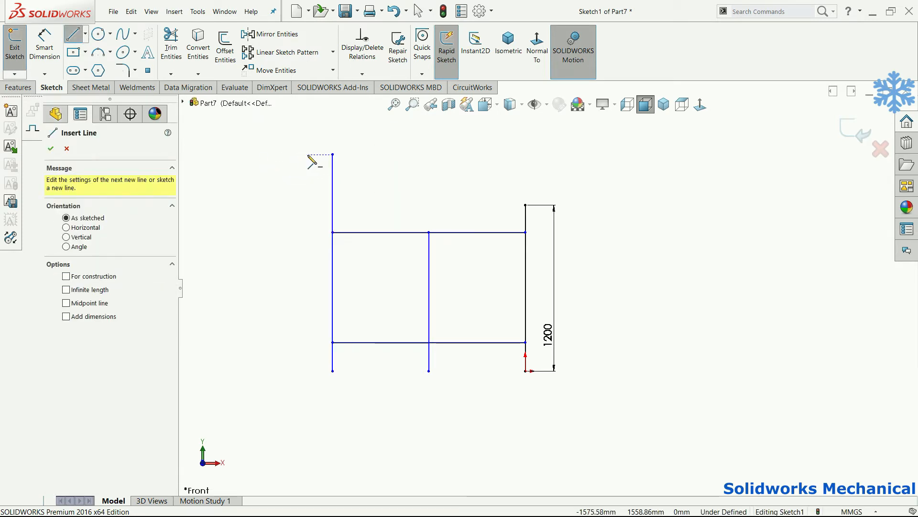
left_click(333, 154)
left_click(377, 155)
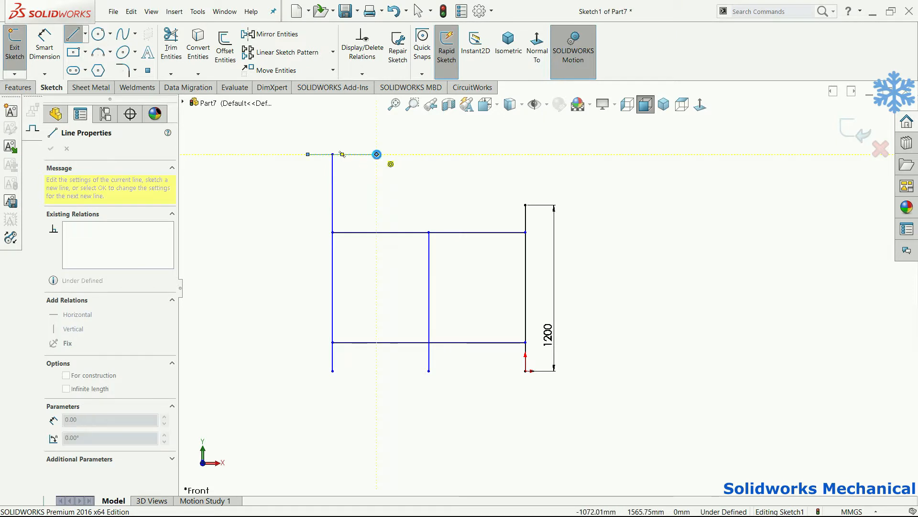
key("Escape")
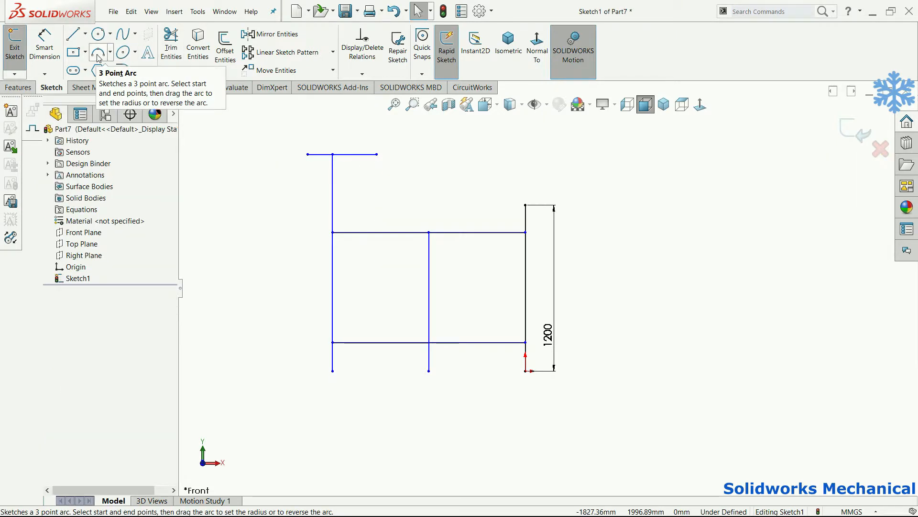
Connect the upper horizontal line's right end to the 1200 mm vertical's upper end with a sloped line and a horizontal line about 517 mm long
left_click(98, 52)
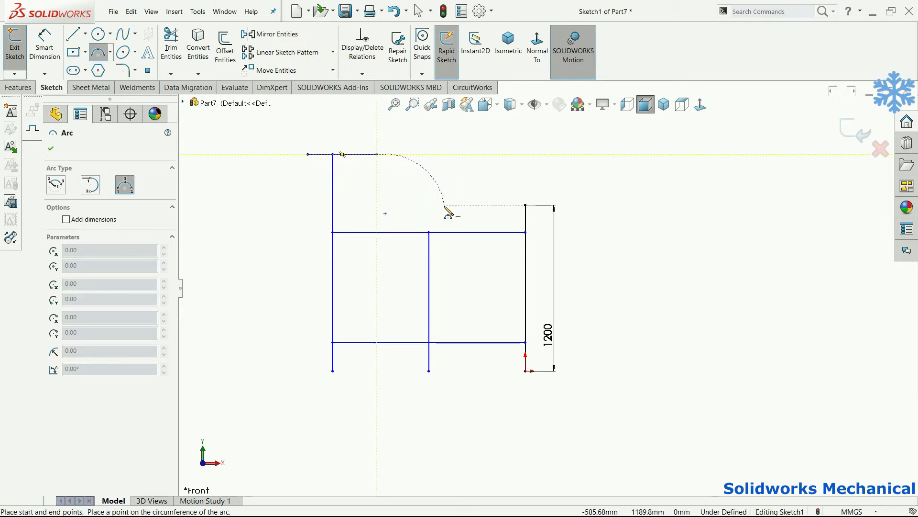
key("Escape")
key("l")
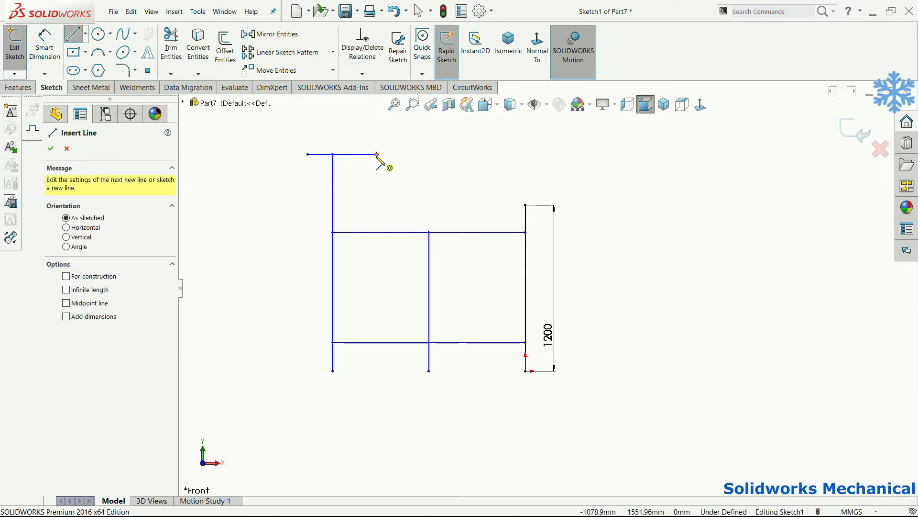
left_click(377, 154)
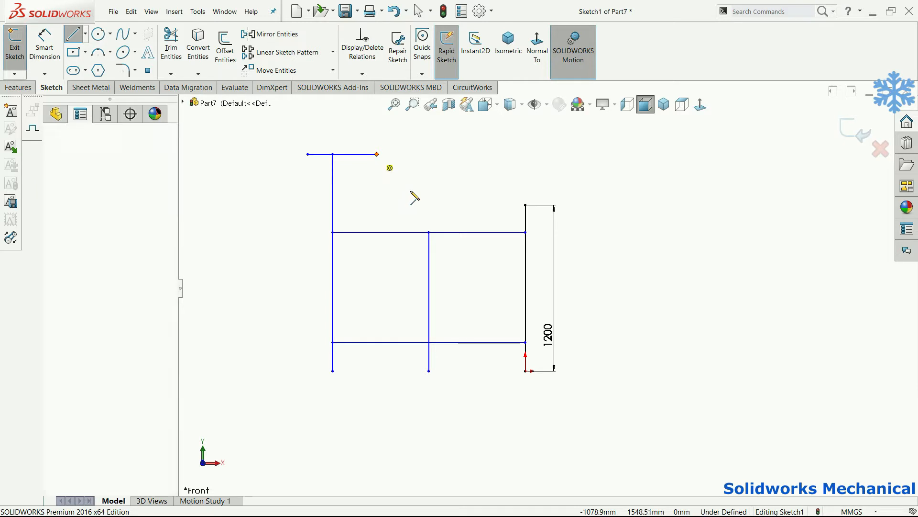
left_click(455, 205)
left_click(525, 204)
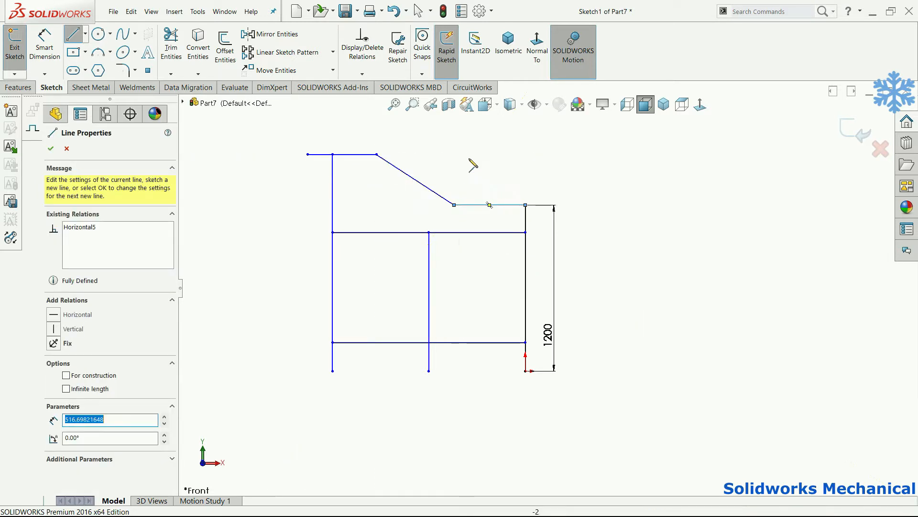
key("Escape")
Apply 700 mm sketch fillets to the corners at both ends of the sloped line
left_click(124, 70)
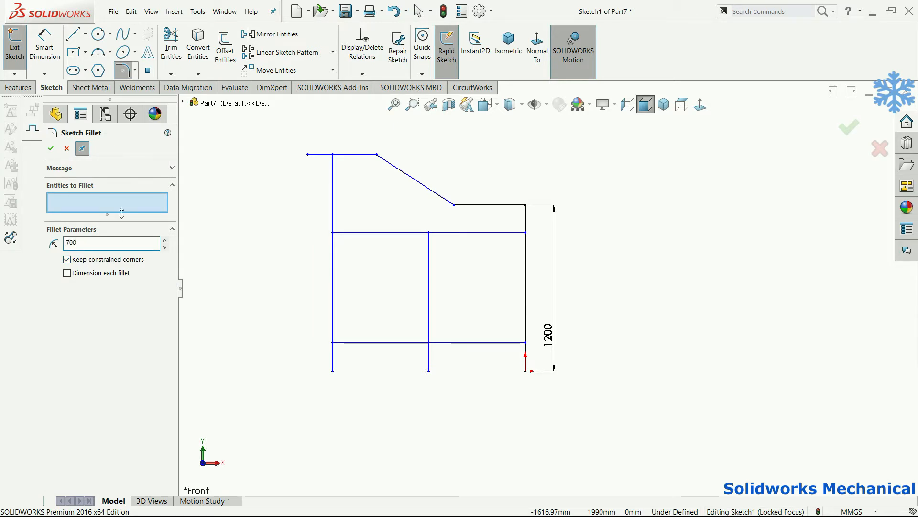
left_click(378, 154)
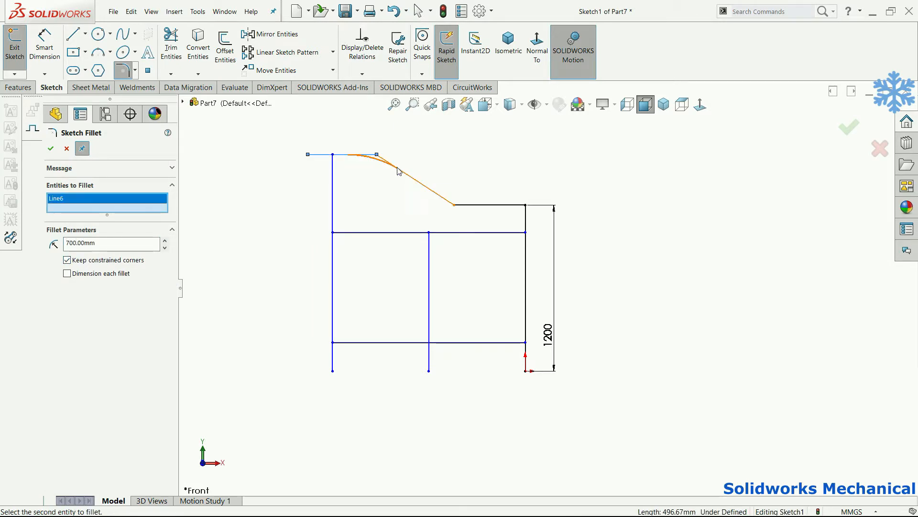
left_click(397, 171)
left_click(470, 206)
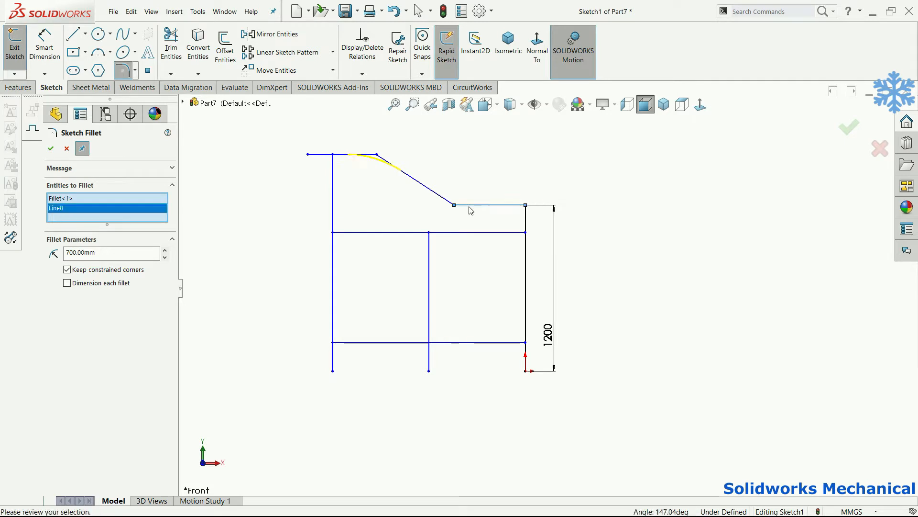
left_click(435, 202)
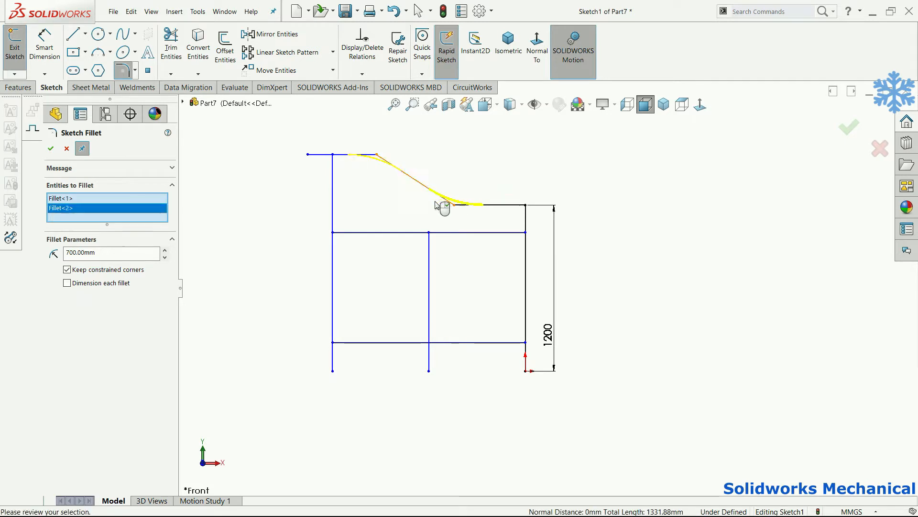
left_click(50, 150)
left_click_drag(434, 293, 476, 178)
Dimension the distance between the left and right vertical lines to 1700 mm
right_click_drag(483, 247, 516, 198)
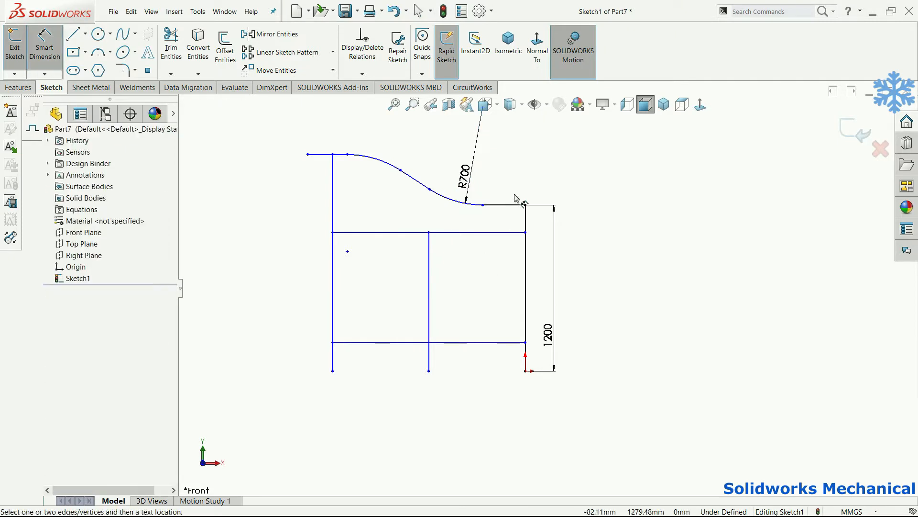
scroll(477, 286, "up", 2)
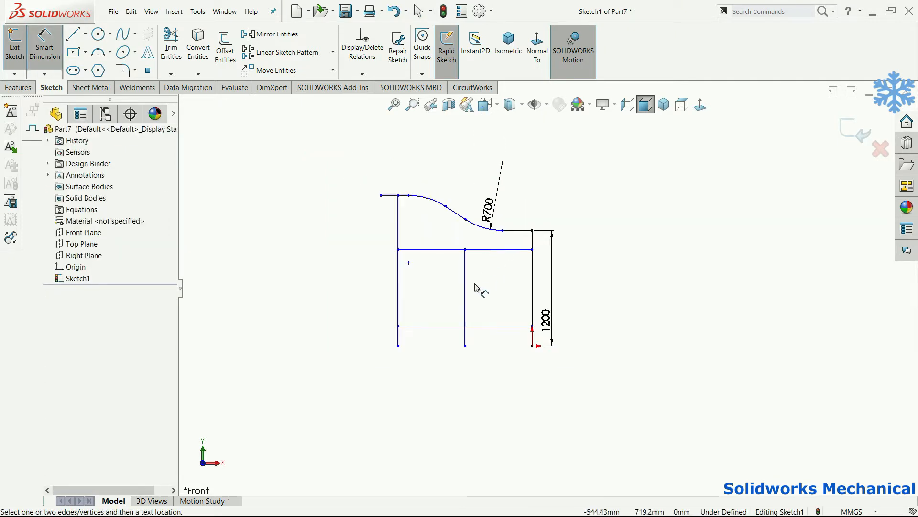
left_click(398, 272)
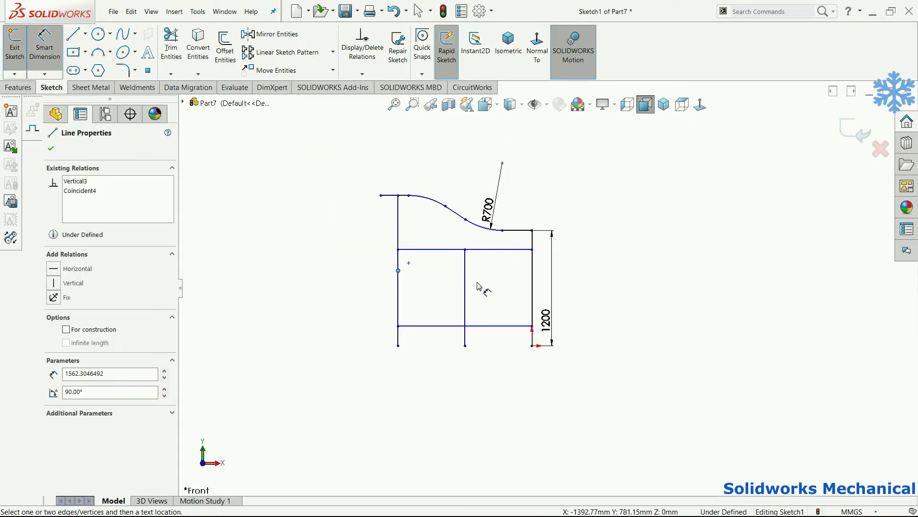
left_click(534, 282)
left_click(483, 376)
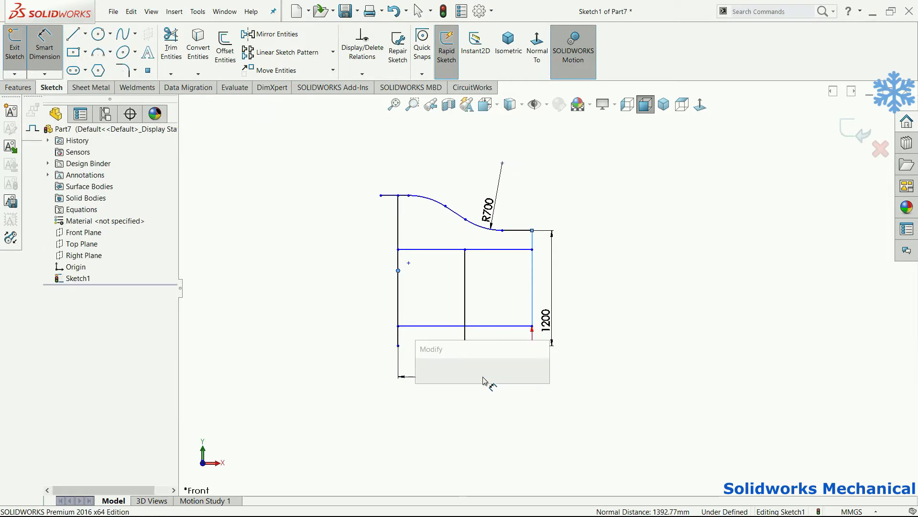
type("1700")
key("Return")
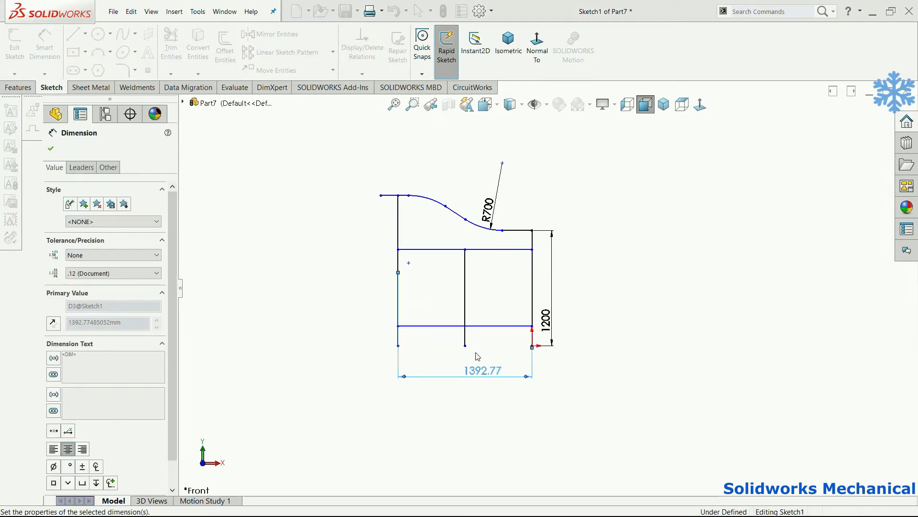
key("Escape")
Move the lower horizontal's left end onto the left vertical and extend the uppermost line's left end to about 200 mm beyond that vertical
left_click_drag(398, 326, 370, 326)
left_click(377, 239)
left_click_drag(380, 195, 349, 195)
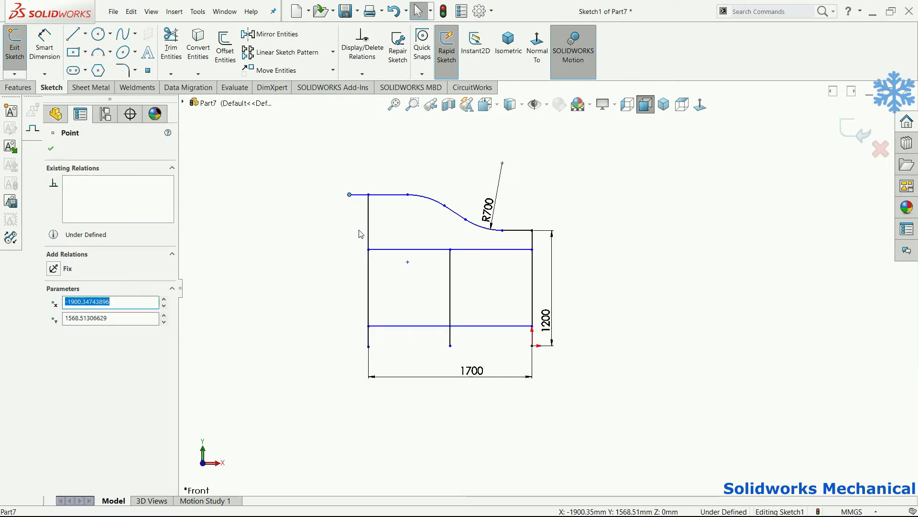
left_click(391, 231)
Dimension the horizontal distance from the left vertical line to the start of the upper fillet arc to 200 mm
right_click_drag(392, 231, 390, 202)
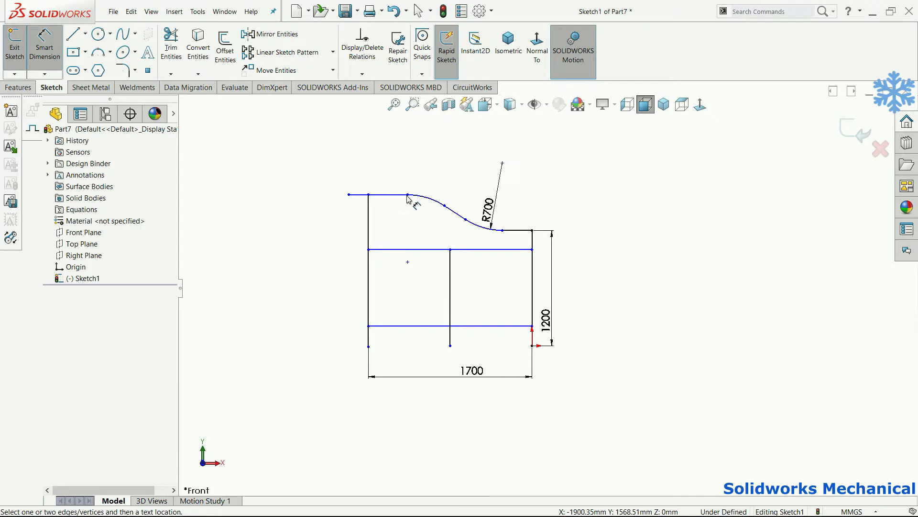
left_click(407, 196)
left_click(369, 215)
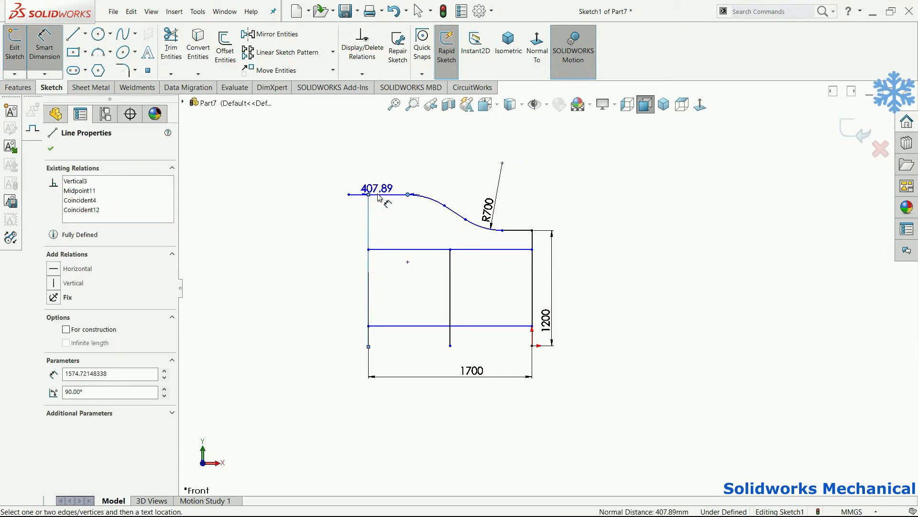
left_click(388, 156)
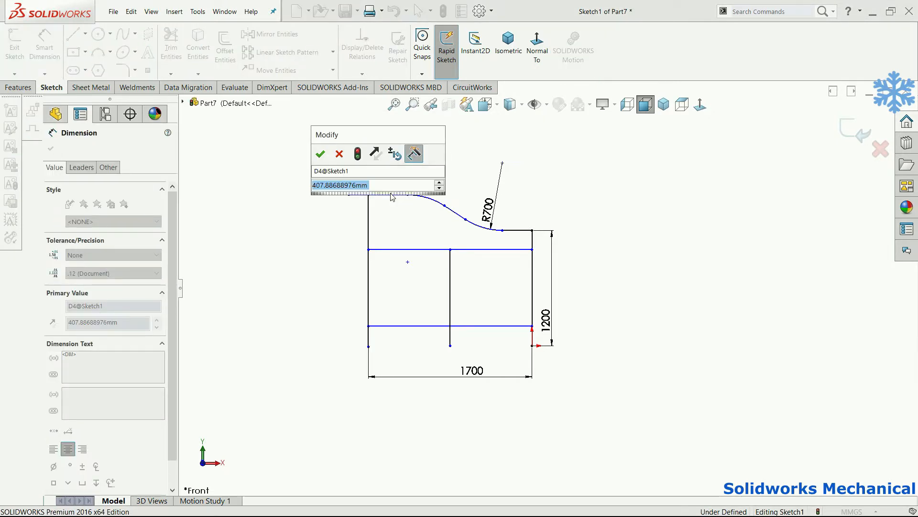
type("200")
key("Return")
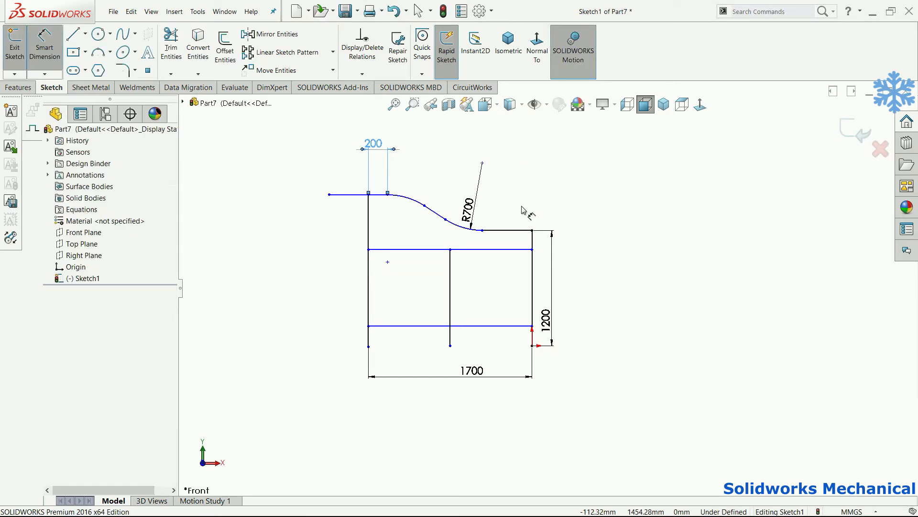
Add a radius dimension to the upper fillet arc
left_click(411, 202)
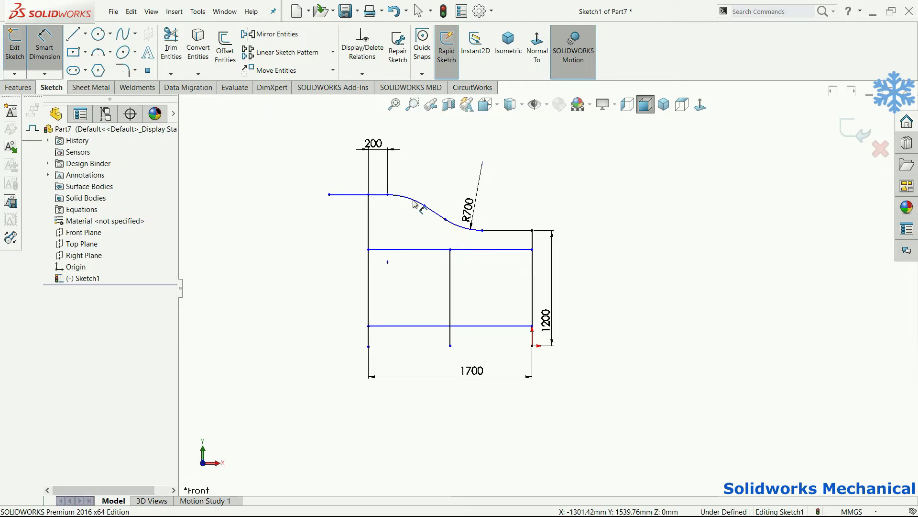
left_click(396, 221)
left_click(407, 240)
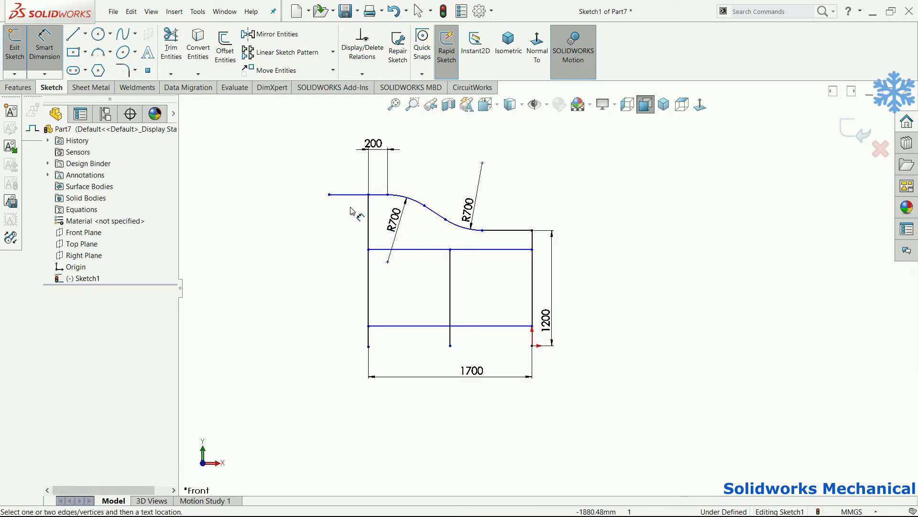
Dimension the vertical distance between the uppermost line and the upper horizontal rail to 600 mm
left_click(399, 250)
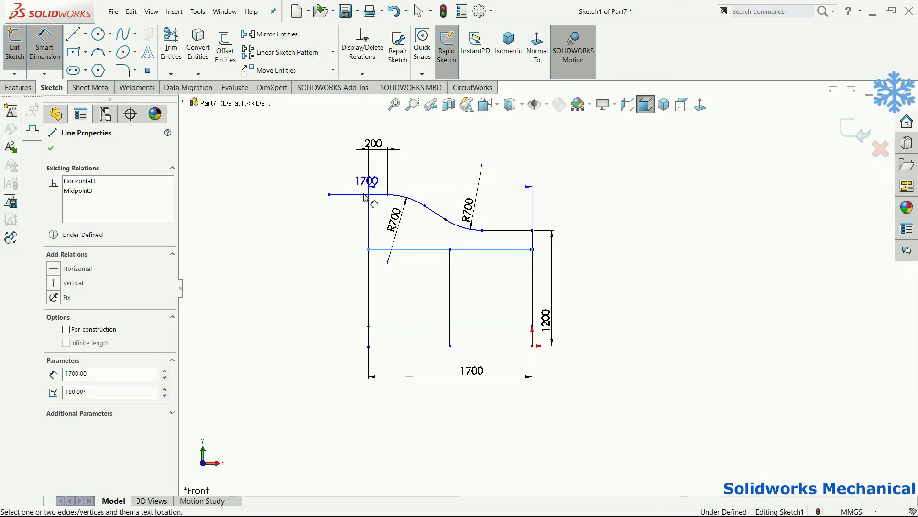
left_click(344, 195)
left_click(343, 245)
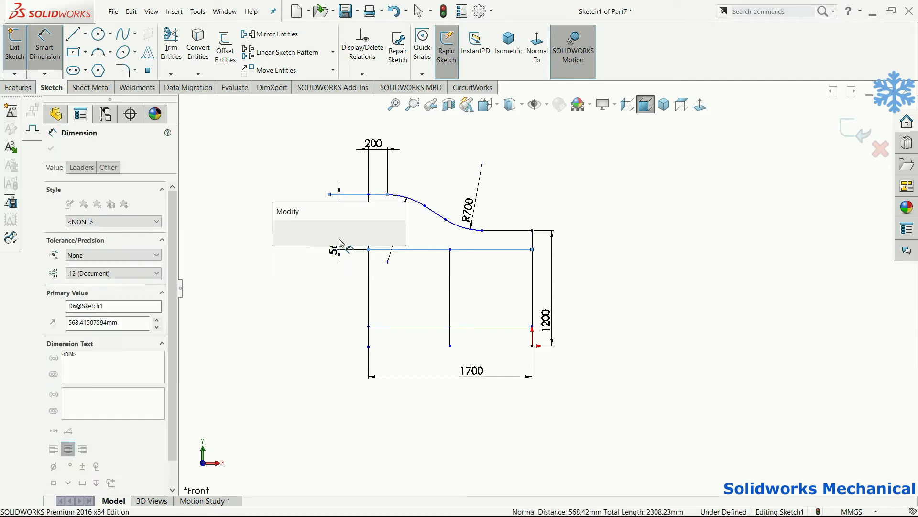
type("600")
key("Return")
key("Escape")
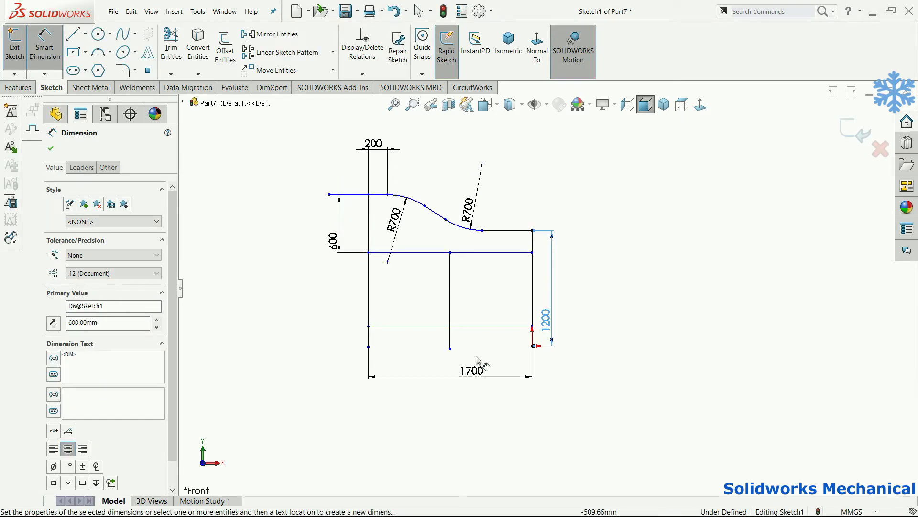
Align the middle vertical's lower endpoint horizontally with the left vertical's lower endpoint and with the origin
left_click(450, 349)
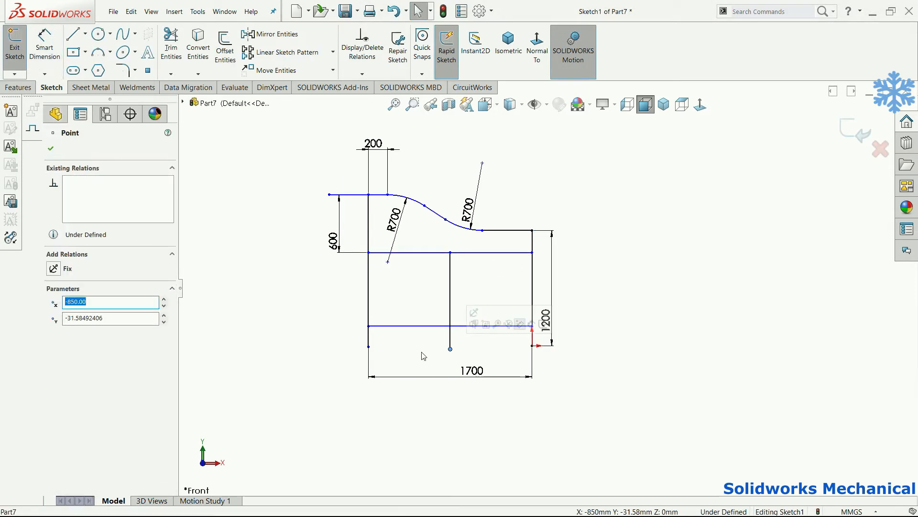
left_click(369, 346, "ctrl")
left_click(82, 317)
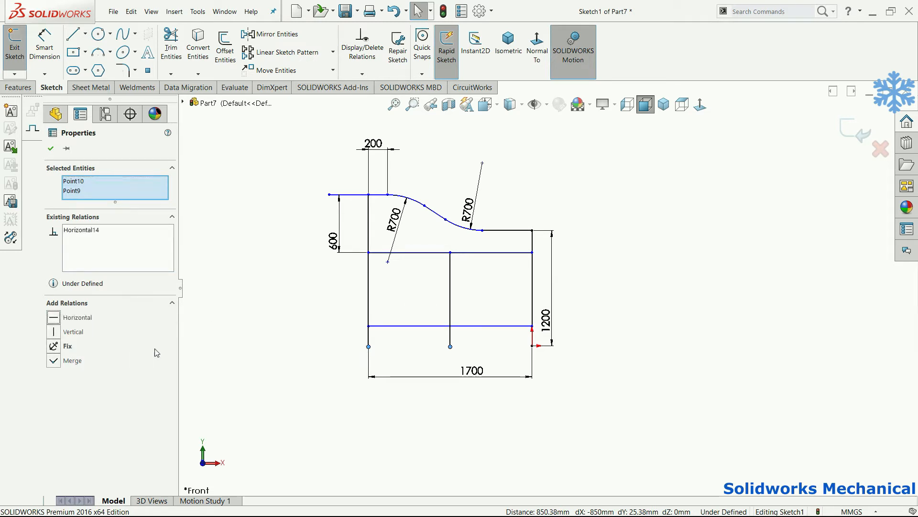
left_click(433, 346)
left_click(450, 347)
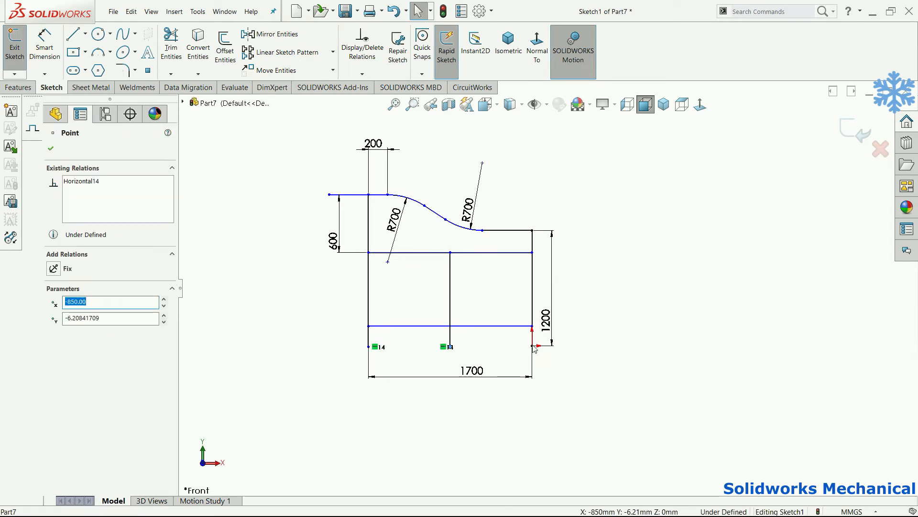
left_click(533, 346, "ctrl")
left_click(83, 318)
left_click(355, 404)
Dimension the horizontal distance between the middle and right vertical lines
right_click_drag(472, 406, 470, 273)
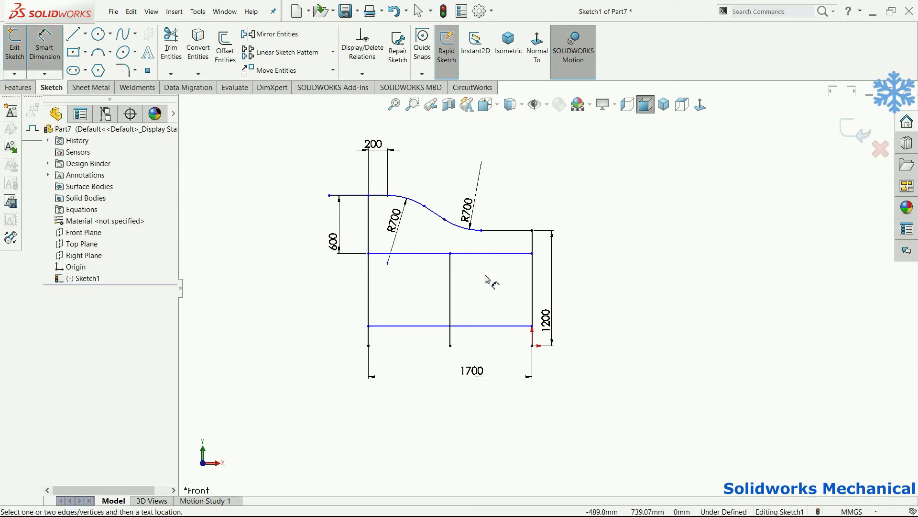
left_click(450, 283)
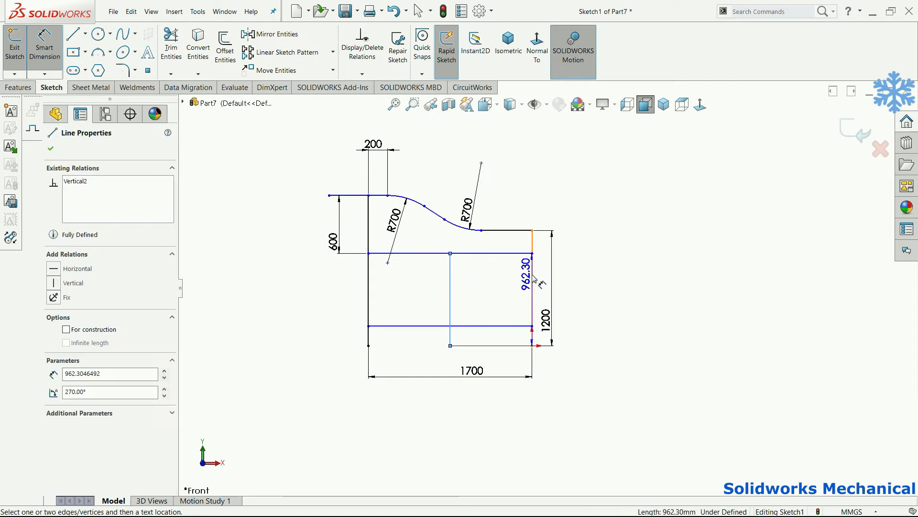
left_click(532, 267)
left_click(484, 287)
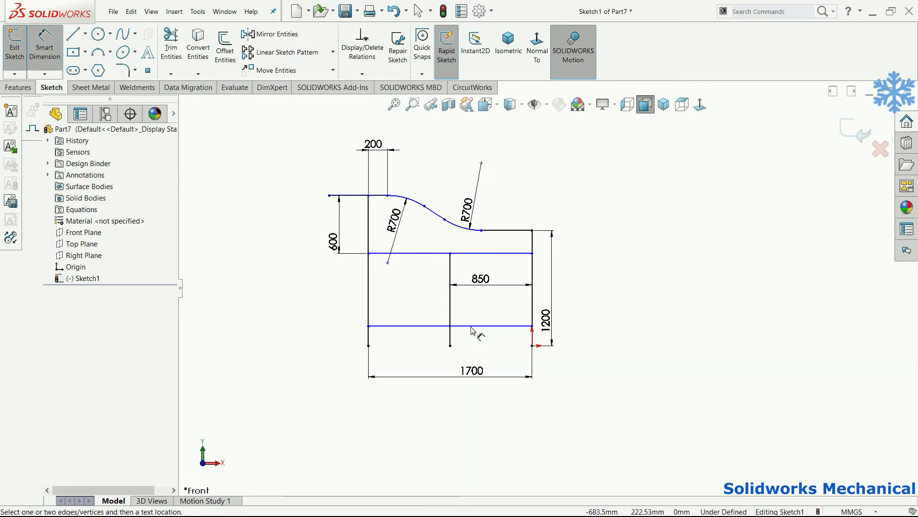
Dimension the vertical distance between the short horizontal edge beside the lower arc and the upper horizontal rail to 180 mm
scroll(493, 328, "down", 3)
scroll(474, 210, "up", 3)
scroll(466, 211, "down", 3)
scroll(572, 268, "down", 3)
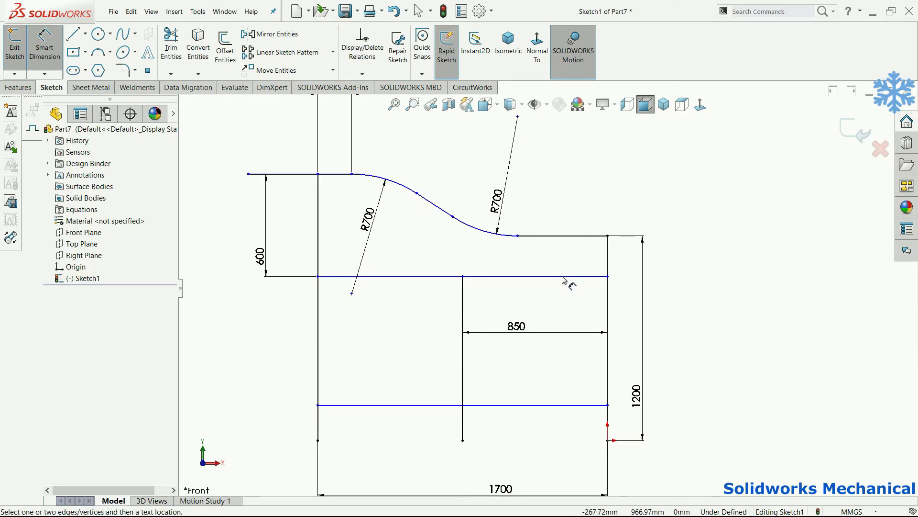
left_click(569, 235)
left_click(589, 276)
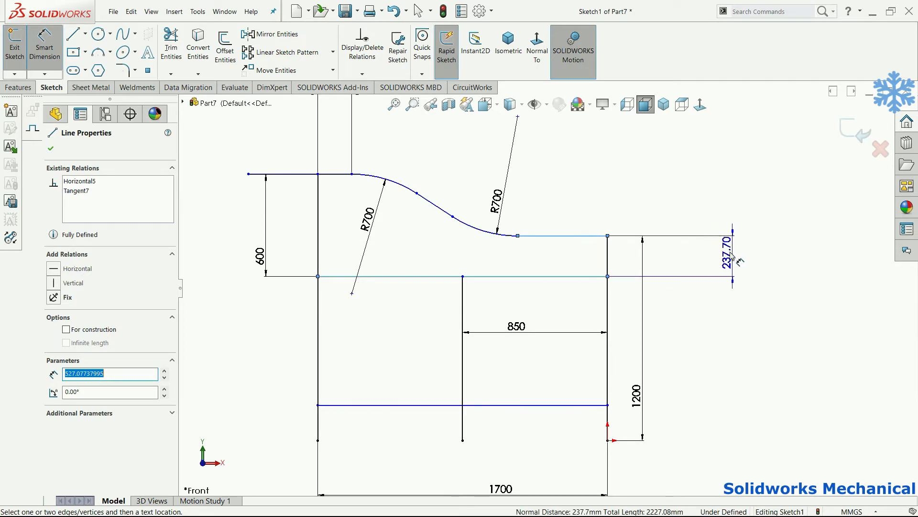
left_click(732, 257)
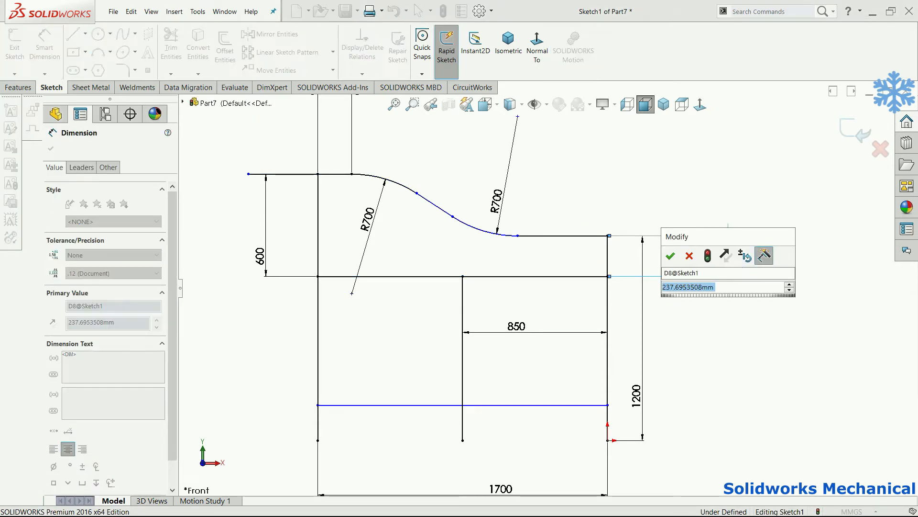
type("1")
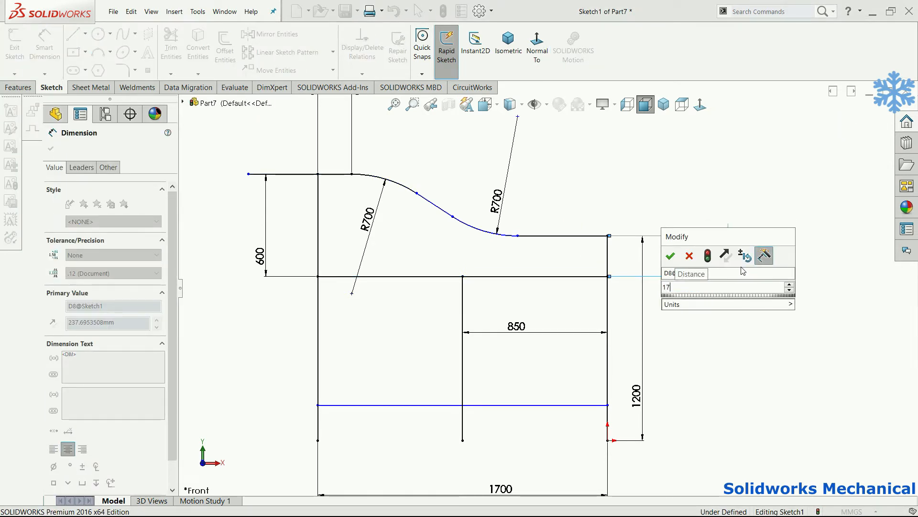
type("80")
key("Return")
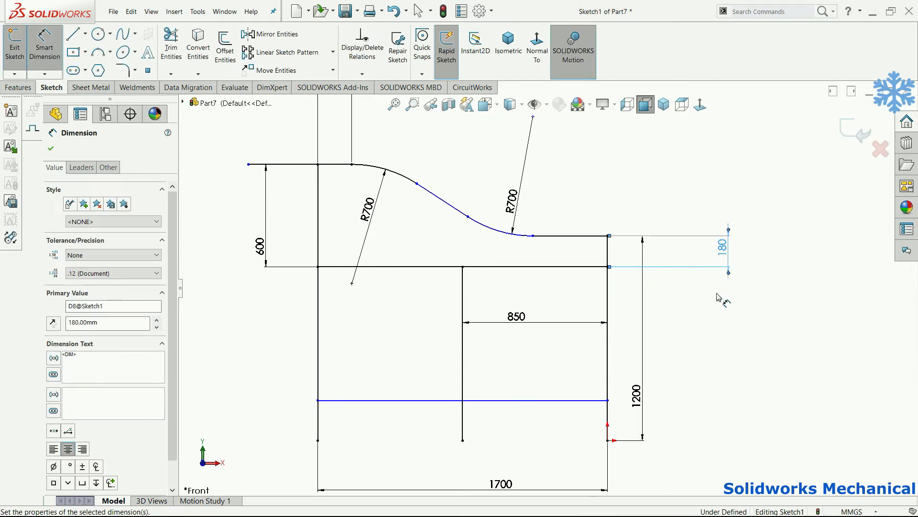
Dimension the lower horizontal rail's height above the origin to 200 mm
left_click(595, 400)
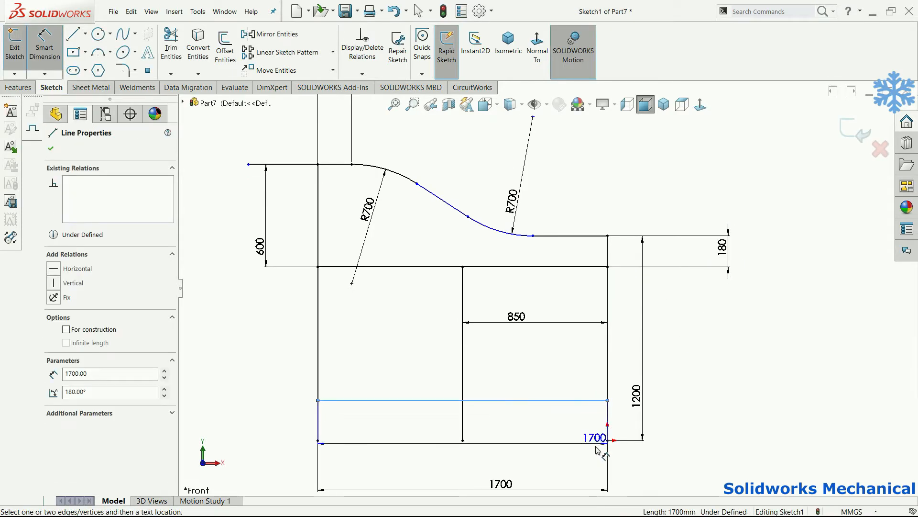
left_click(607, 441)
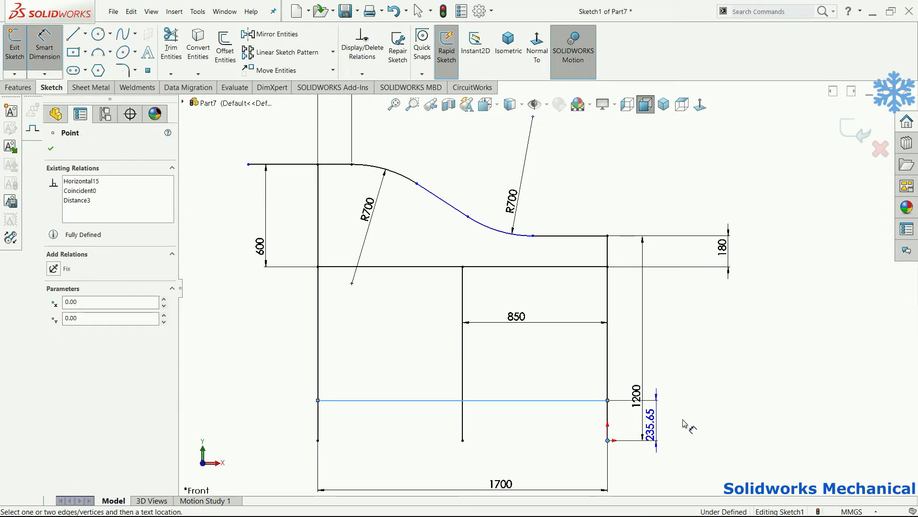
left_click(690, 422)
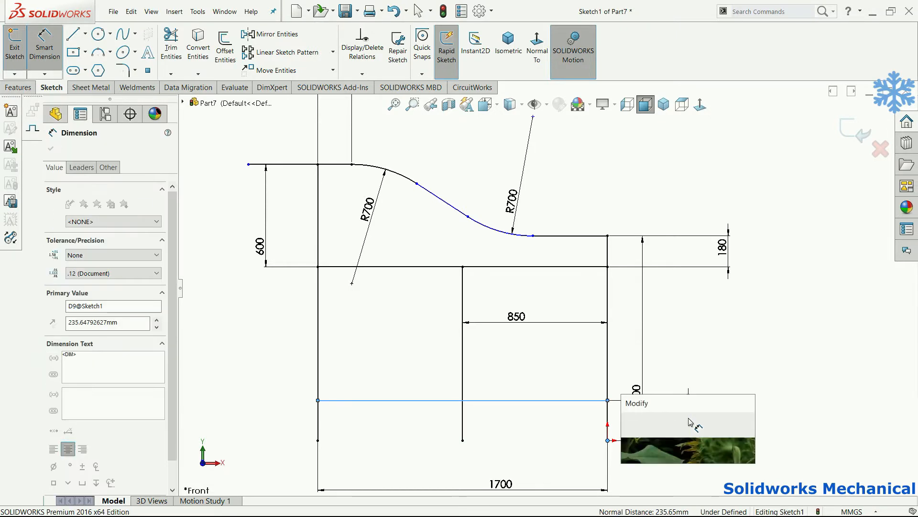
type("200")
key("Return")
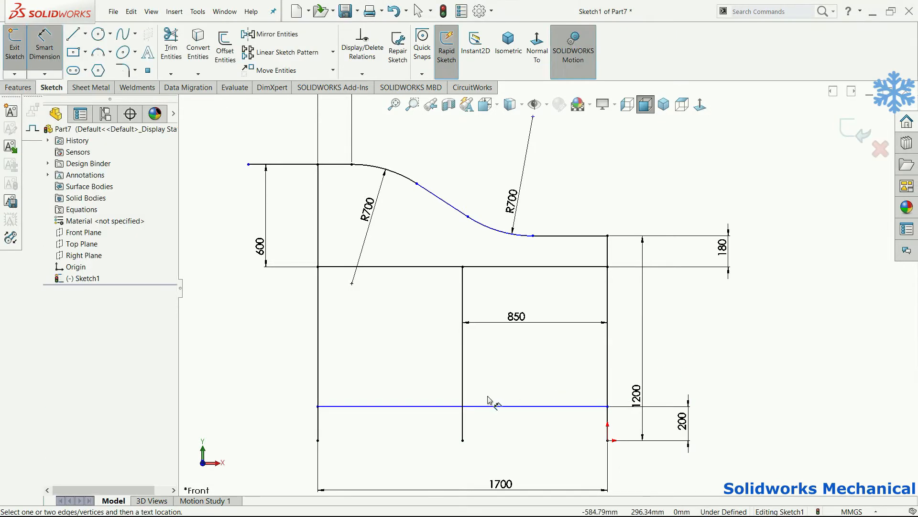
key("f")
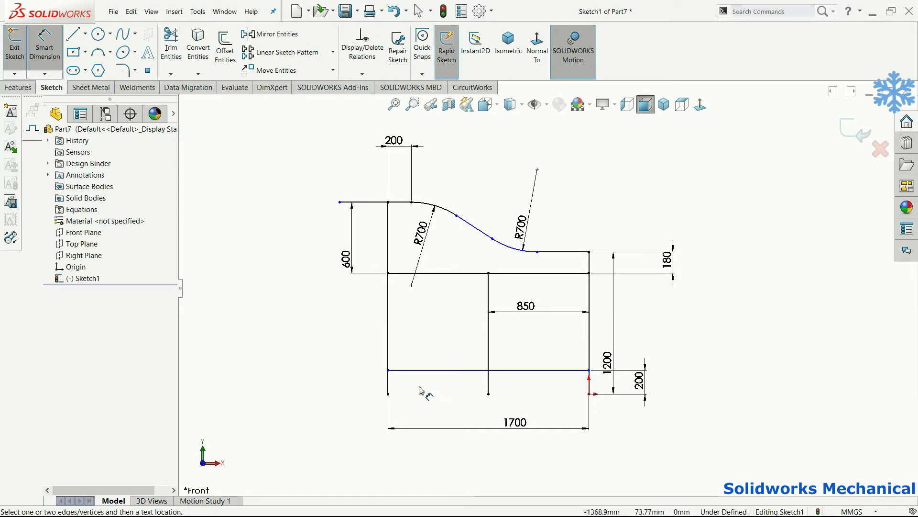
Try moving the lower horizontal rail and its endpoints to test its freedom, and undo the displacement
key("Escape")
left_click_drag(388, 370, 436, 397)
left_click(500, 376)
left_click_drag(502, 370, 504, 405)
left_click_drag(589, 371, 589, 329)
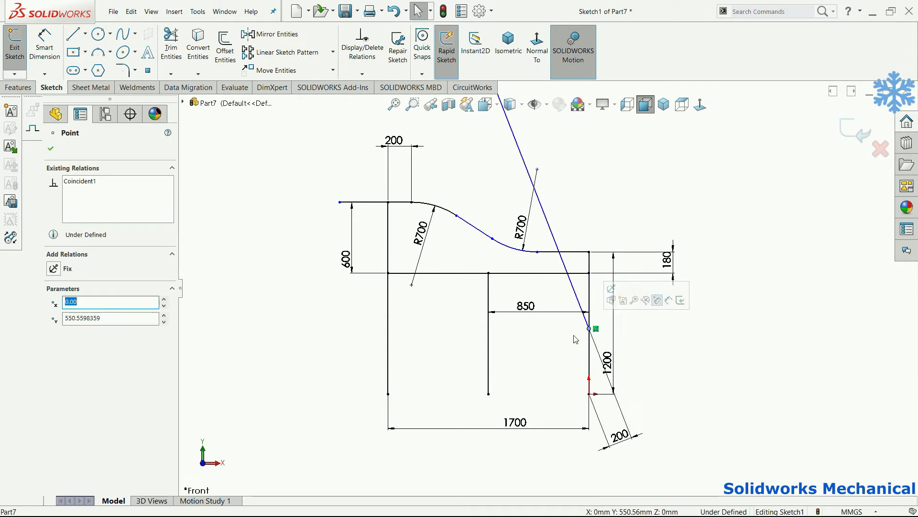
key("ctrl+z")
Add a Horizontal relation to the lower rail
left_click(550, 376)
left_click(547, 371)
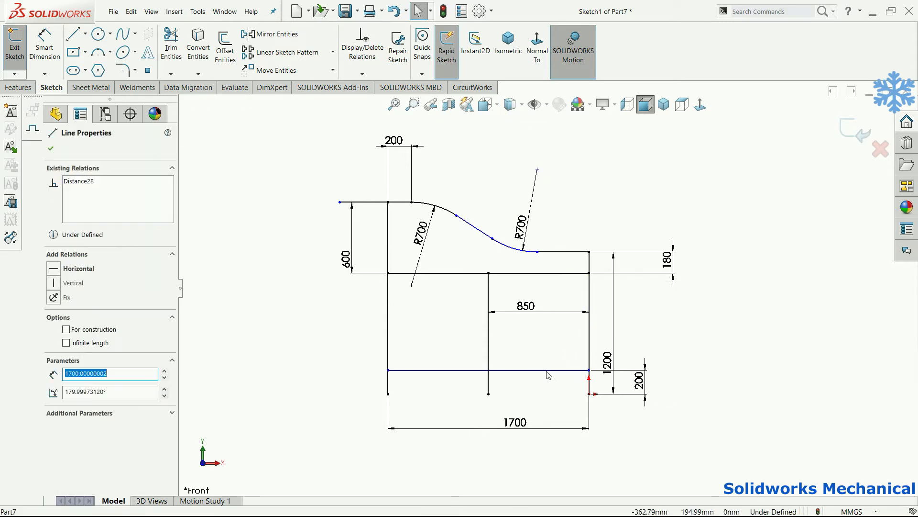
left_click(56, 270)
left_click(691, 283)
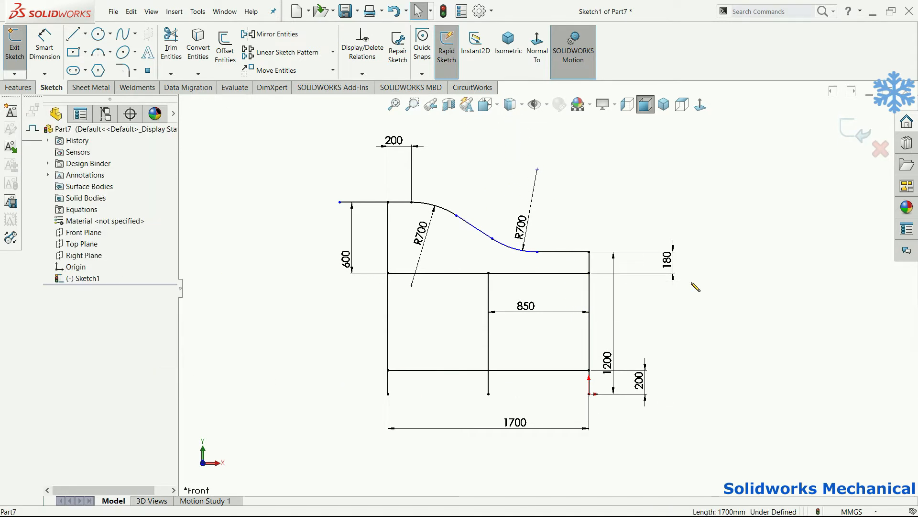
Dimension the short horizontal edge beside the lower arc to 400 mm and move the lower arc's radius dimension away from it
right_click_drag(663, 346, 656, 311)
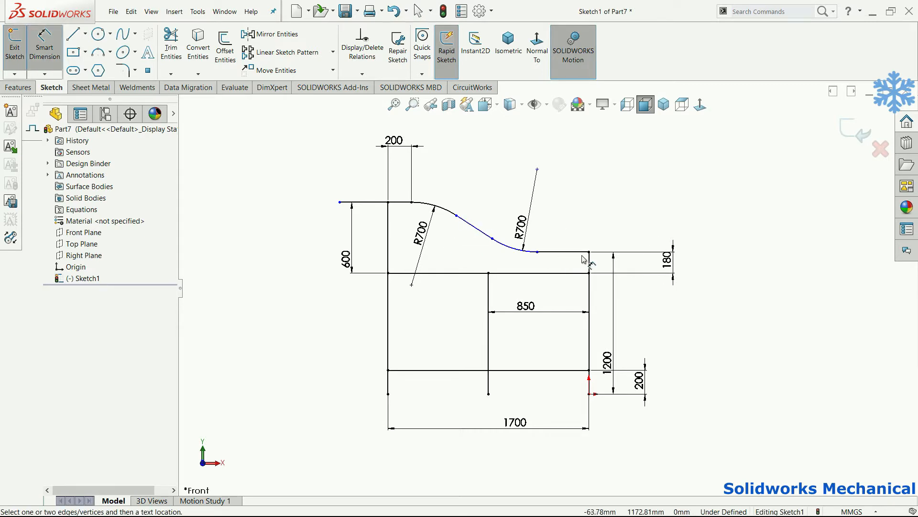
left_click(539, 254)
left_click(564, 228)
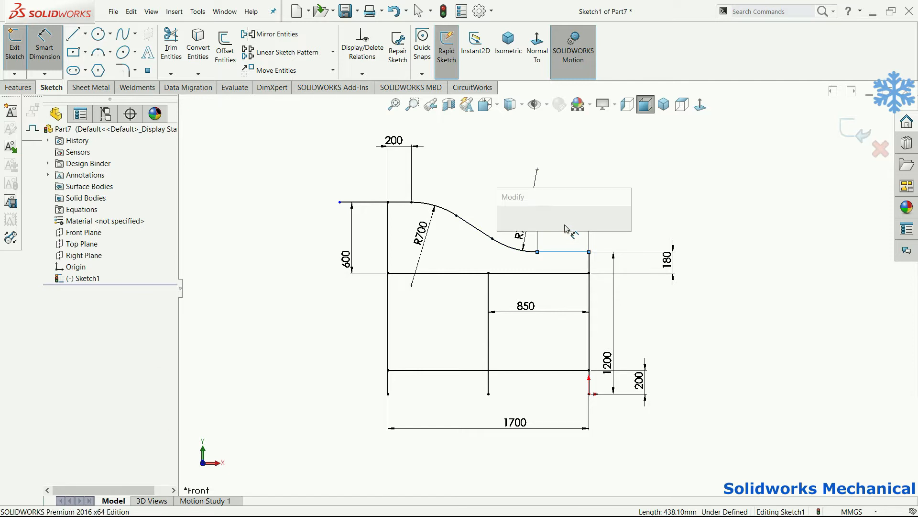
type("400")
key("Return")
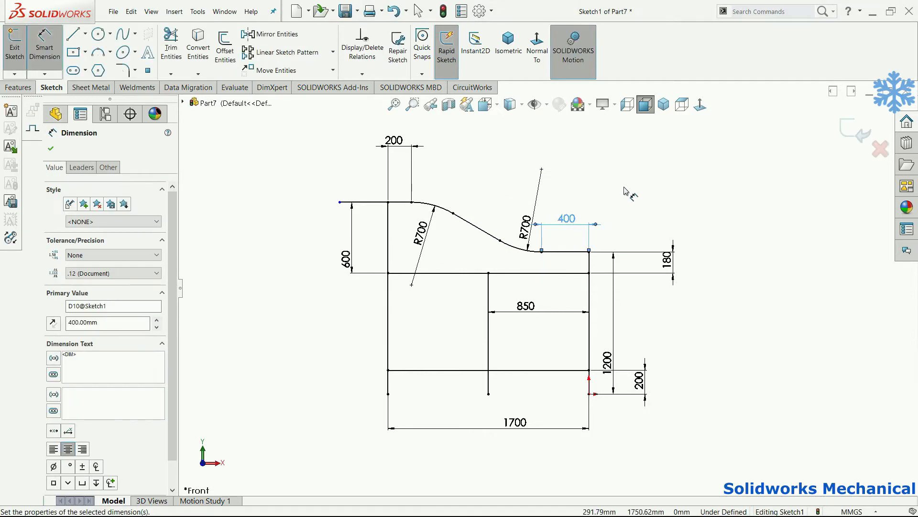
key("Escape")
left_click_drag(526, 229, 505, 208)
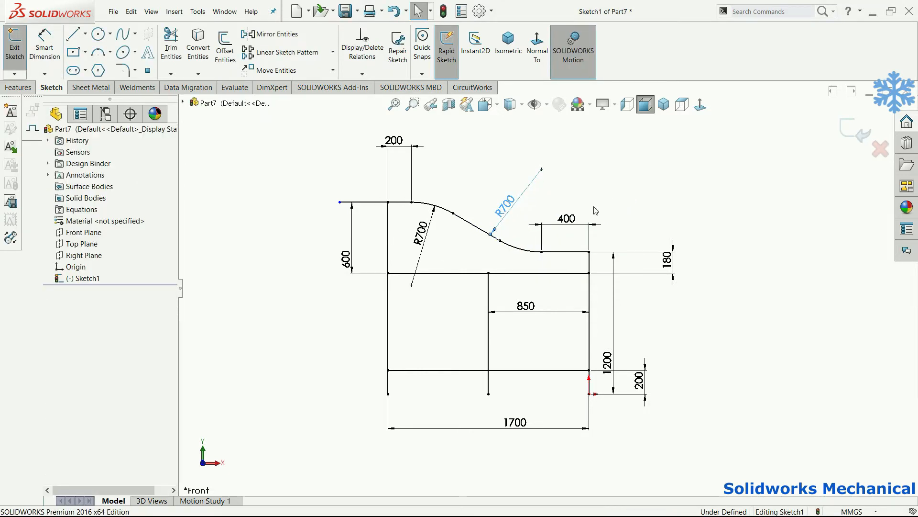
Draw two vertical lines down to the upper rail, from the upper arc's lower end and from the start of the short horizontal edge
key("l")
left_click(453, 213)
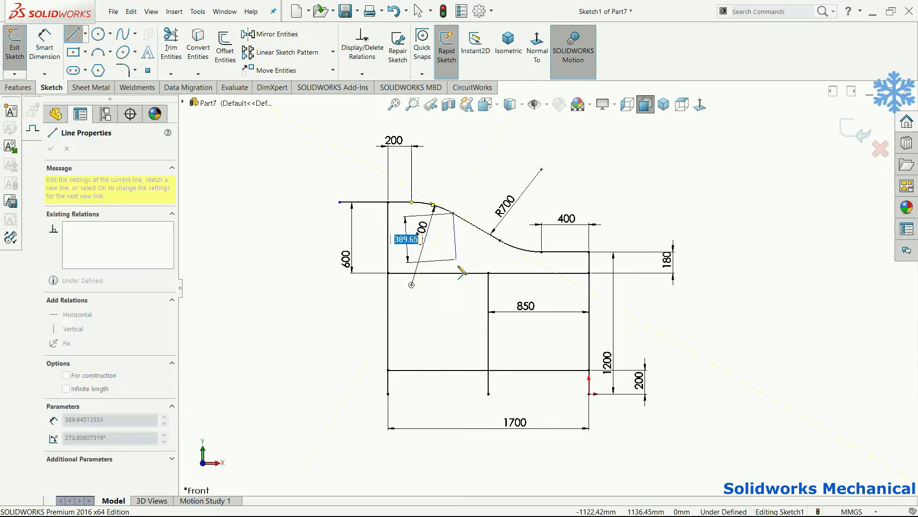
left_click(453, 273)
key("Escape")
key("l")
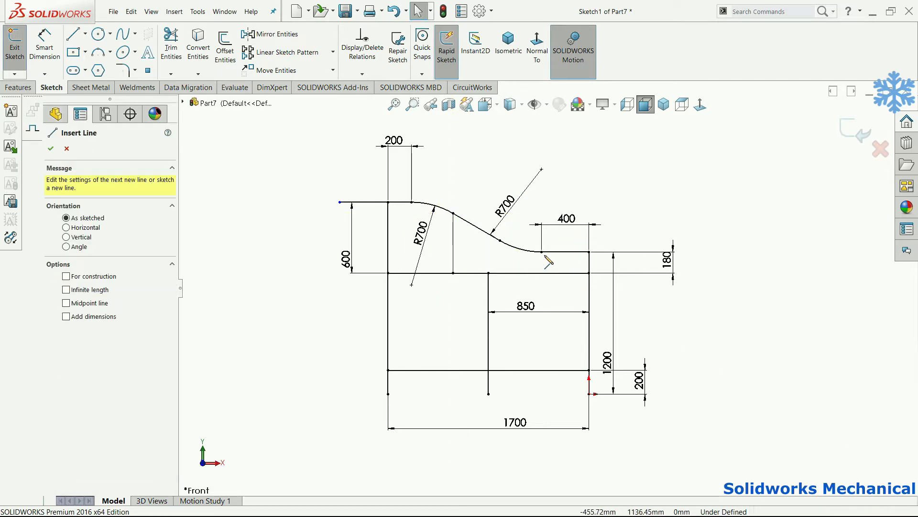
left_click(541, 251)
left_click(541, 273)
key("Escape")
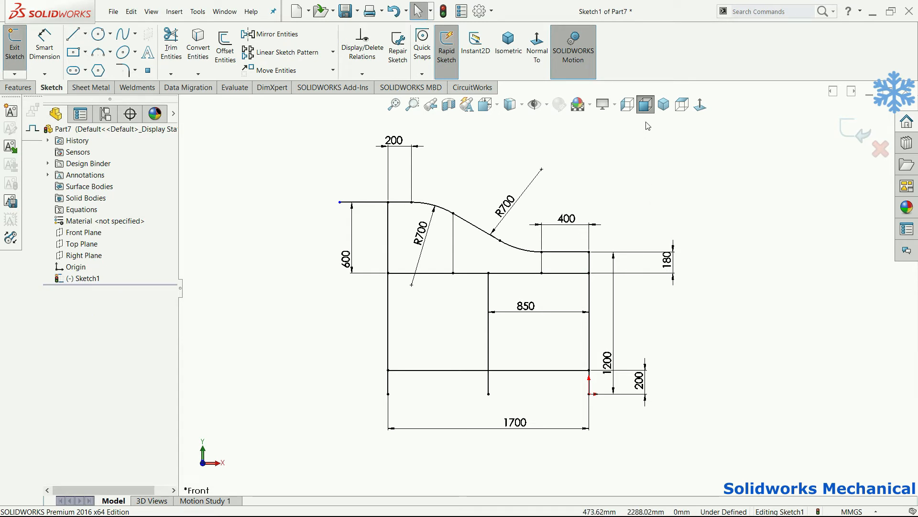
Dimension the uppermost line's overhang beyond the left vertical to 300 mm
scroll(663, 199, "down", 1)
right_click_drag(381, 230, 371, 188)
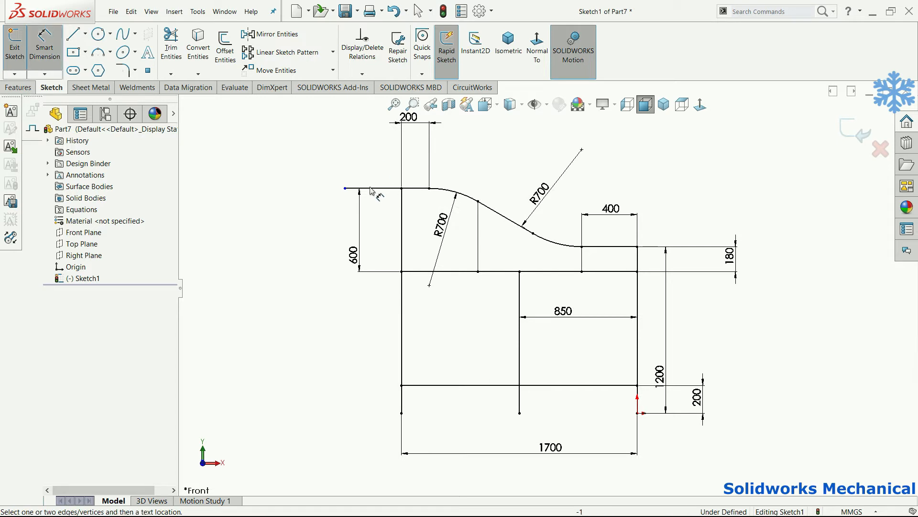
left_click(346, 188)
left_click(401, 206)
left_click(382, 150)
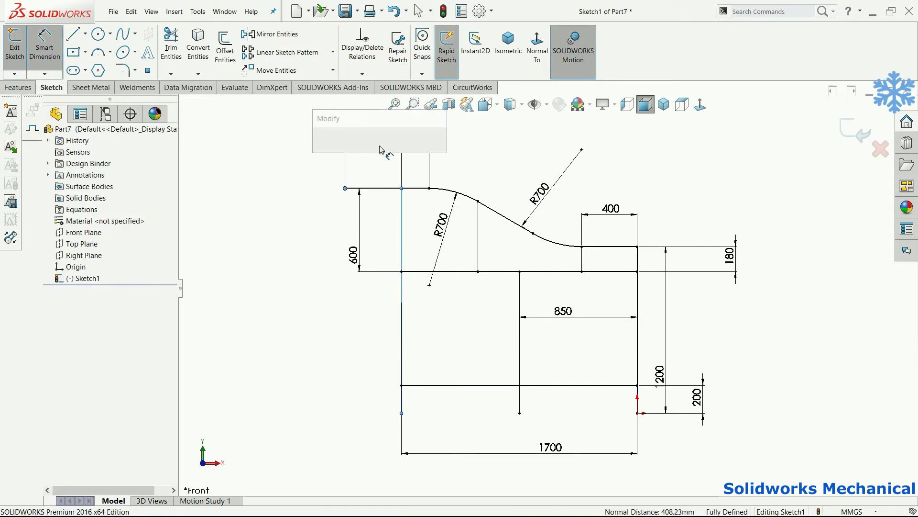
type("300")
key("Return")
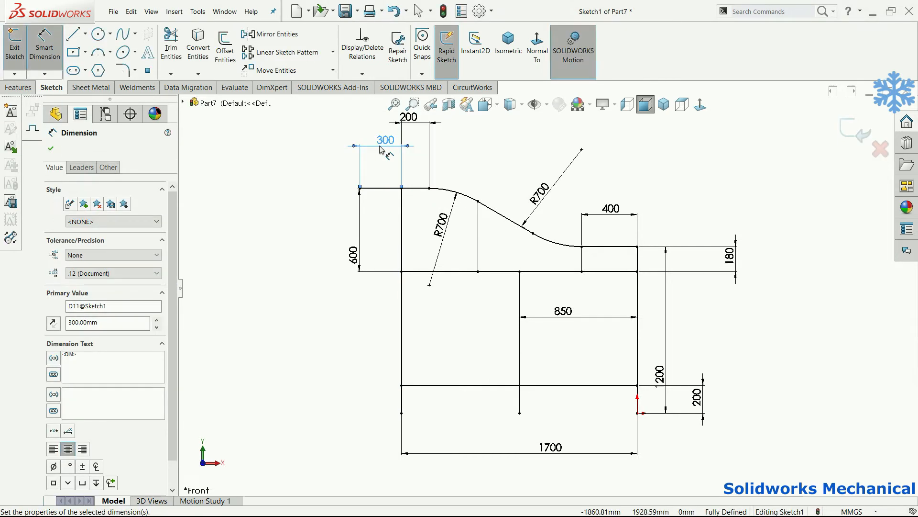
Exit the completed frame sketch
left_click(723, 173)
left_click(855, 130)
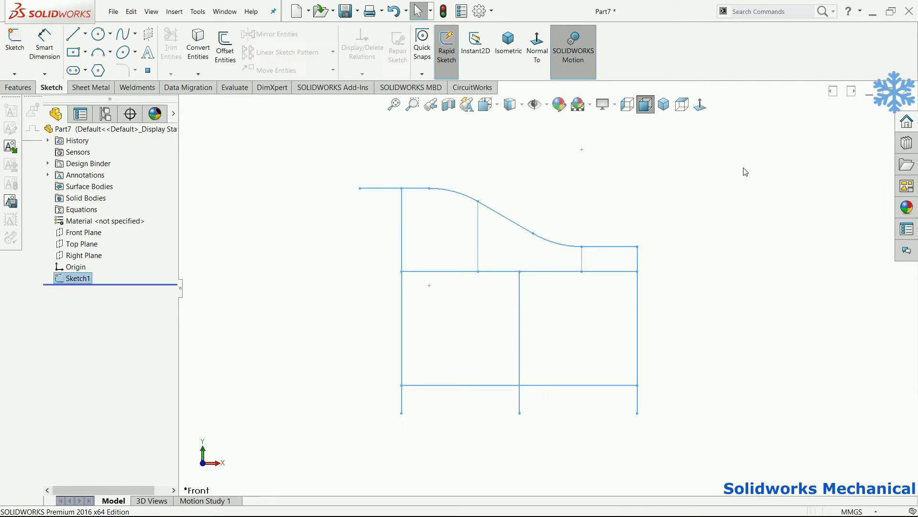
Add a Weldment feature to the part containing the frame sketch
scroll(675, 203, "down", 2)
mouse_move(644, 205)
middle_mouse_down()
mouse_move(652, 242)
mouse_move(665, 236)
middle_mouse_up()
scroll(664, 235, "up", 4)
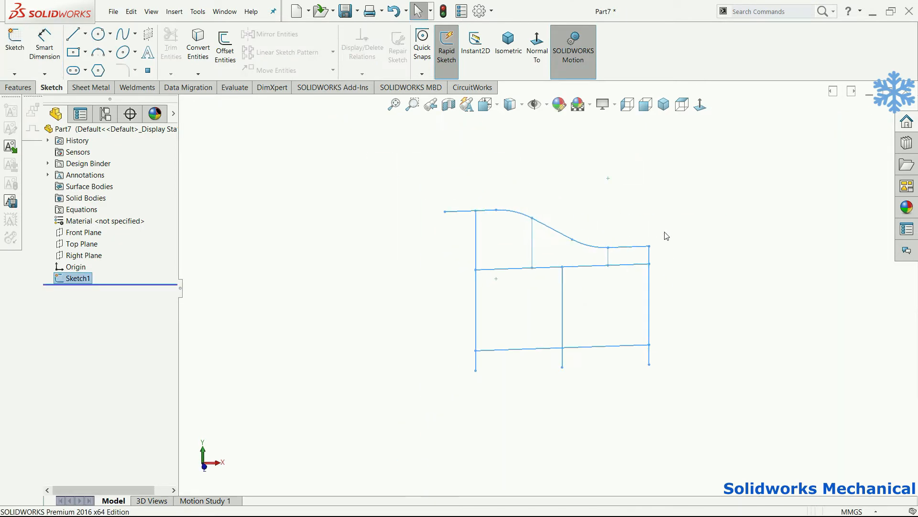
left_click(173, 12)
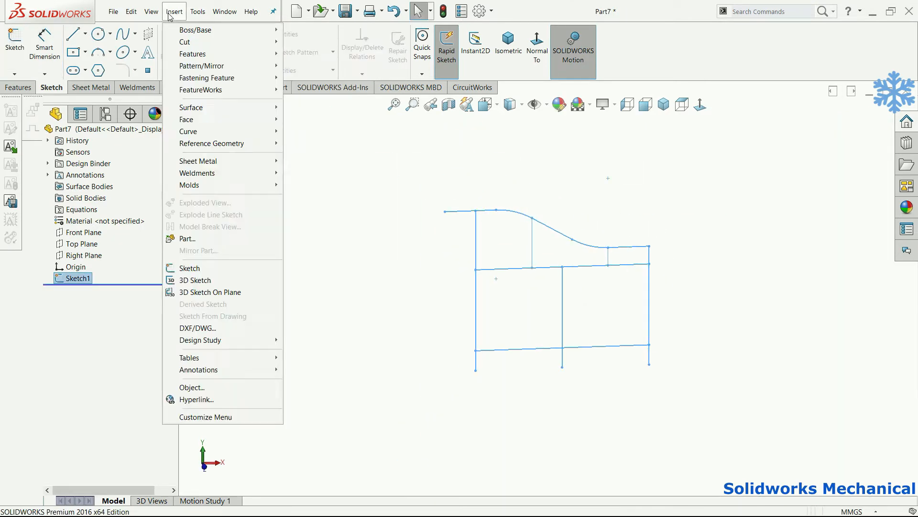
mouse_move(232, 172)
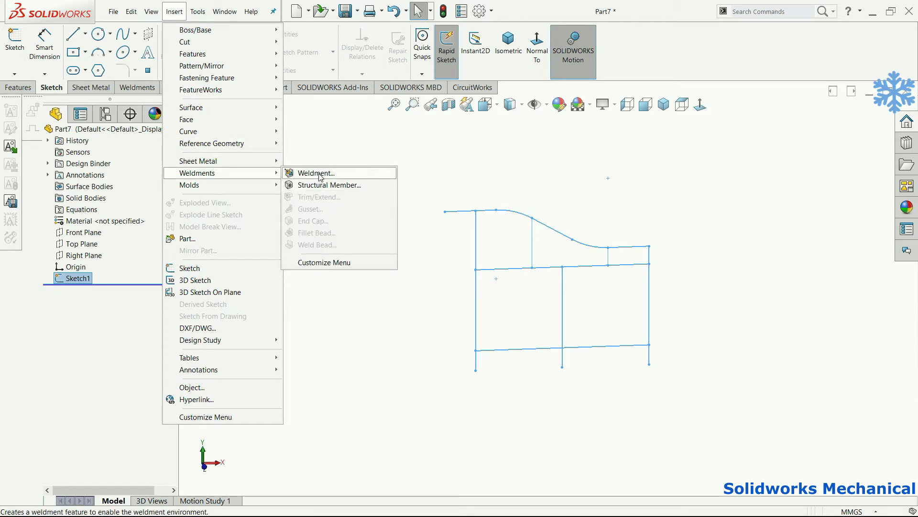
left_click(320, 185)
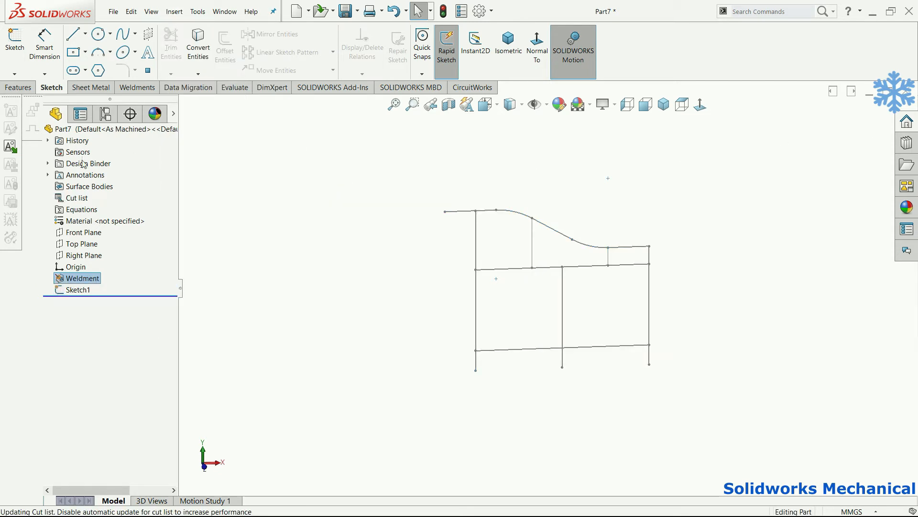
Start a structural member using the ISO square tube profile in size 40 x 40 x 4
left_click(174, 12)
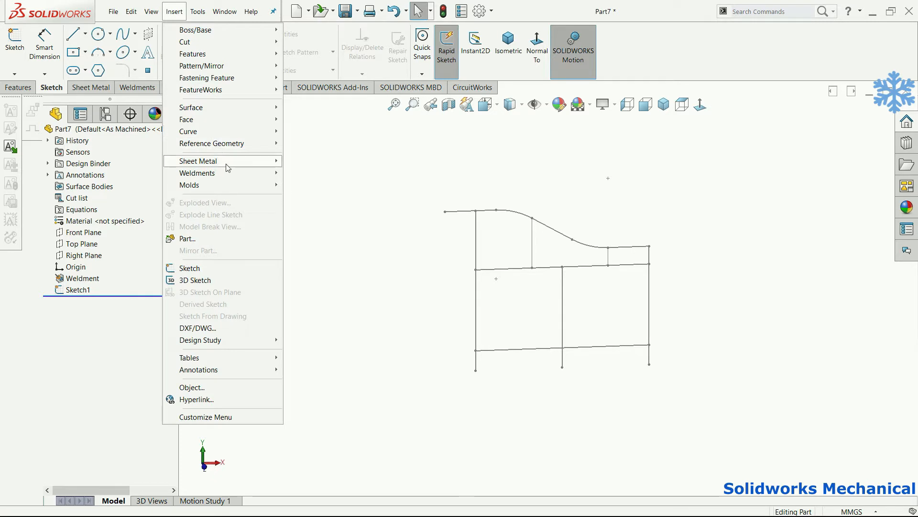
mouse_move(230, 173)
left_click(362, 187)
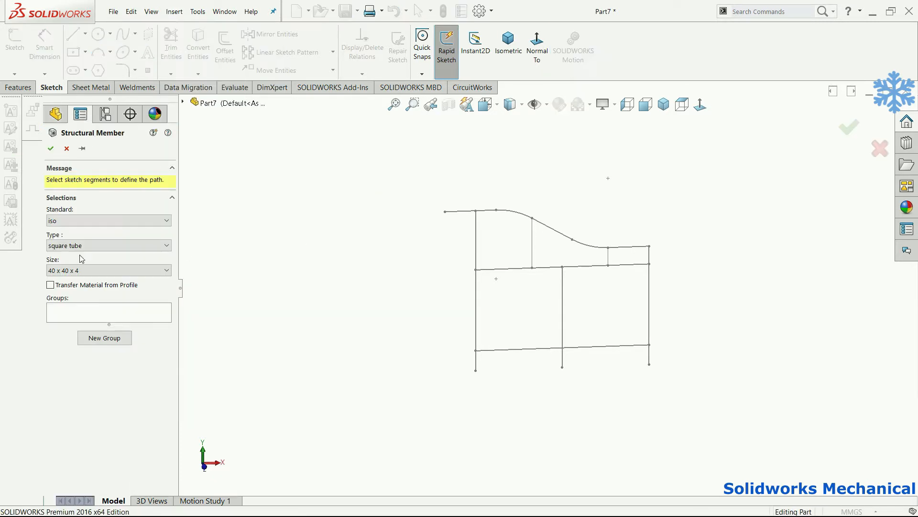
left_click(103, 270)
left_click(102, 315)
left_click(102, 316)
Define the first member group along the upper overhang, both arcs, the sloped line, the short horizontal edge and the right post
left_click(509, 211)
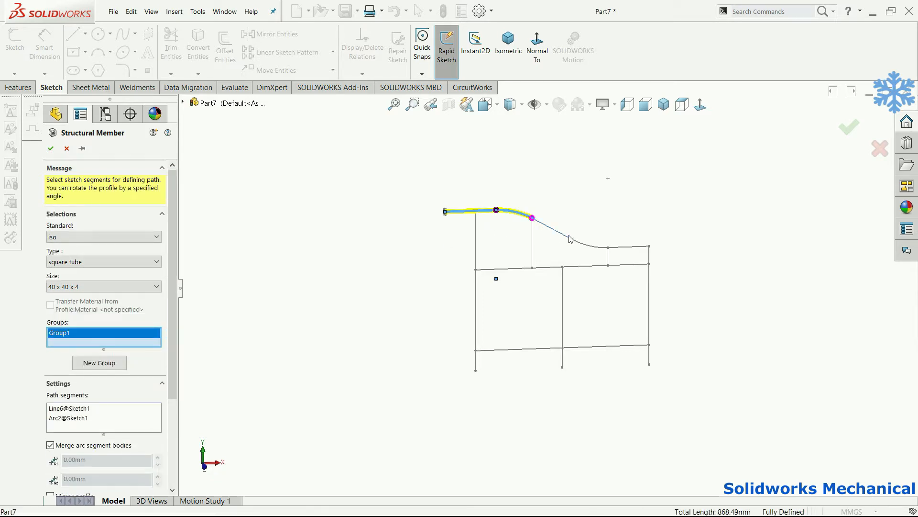
left_click(549, 229)
left_click(600, 248)
left_click(634, 247)
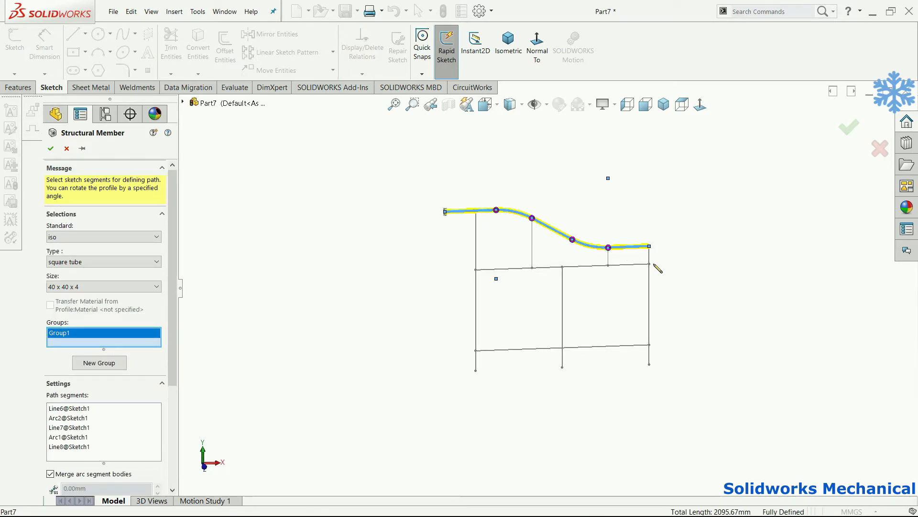
left_click(650, 281)
key("f")
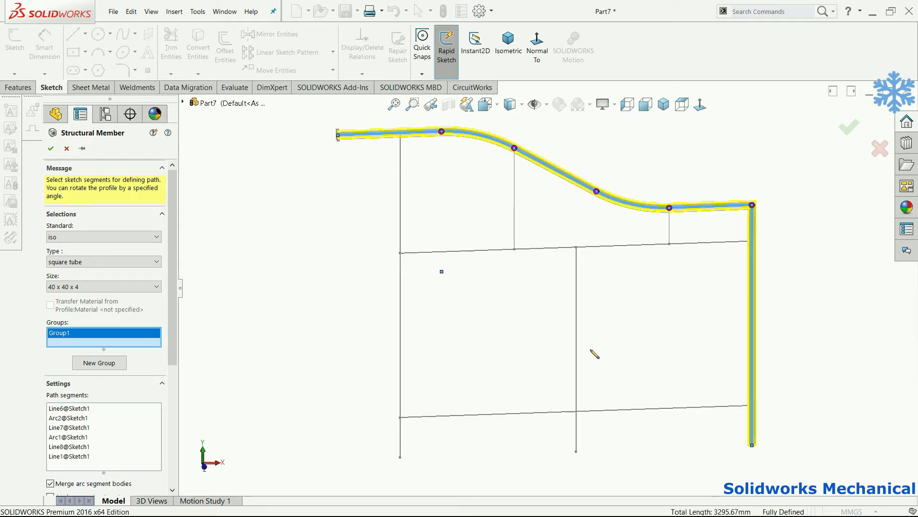
Add a second member group with the left post, the middle post and the two short uprights above the upper rail
left_click(99, 362)
left_click(400, 309)
left_click(514, 215)
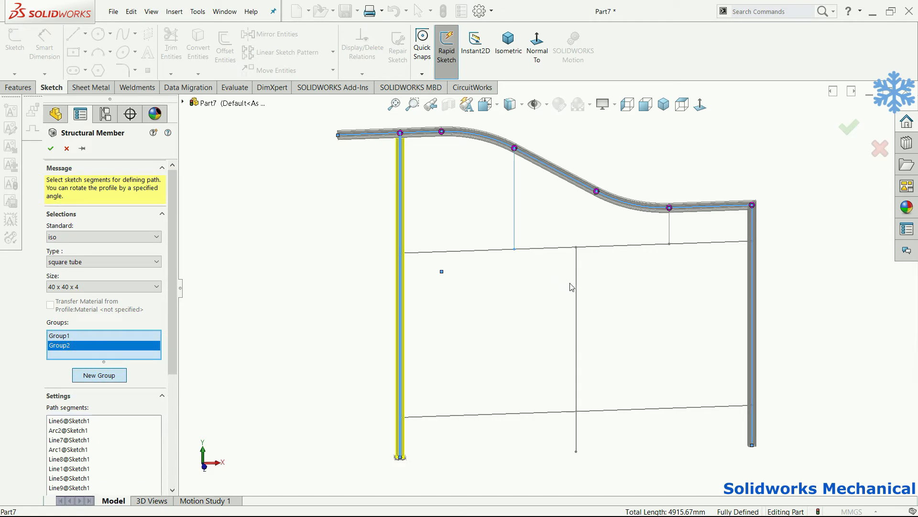
left_click(579, 291)
left_click(669, 232)
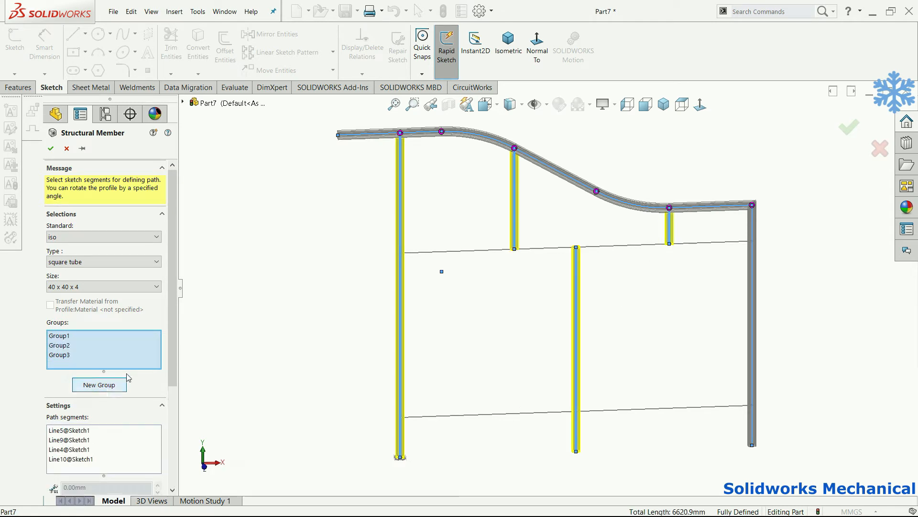
Add a third member group with the upper and lower horizontal rails and complete the structural member
left_click(99, 375)
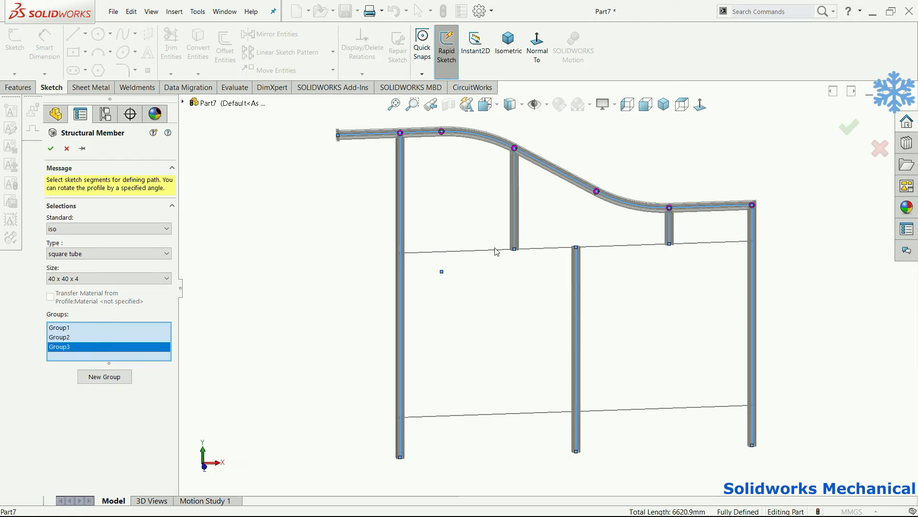
left_click(468, 253)
left_click(477, 415)
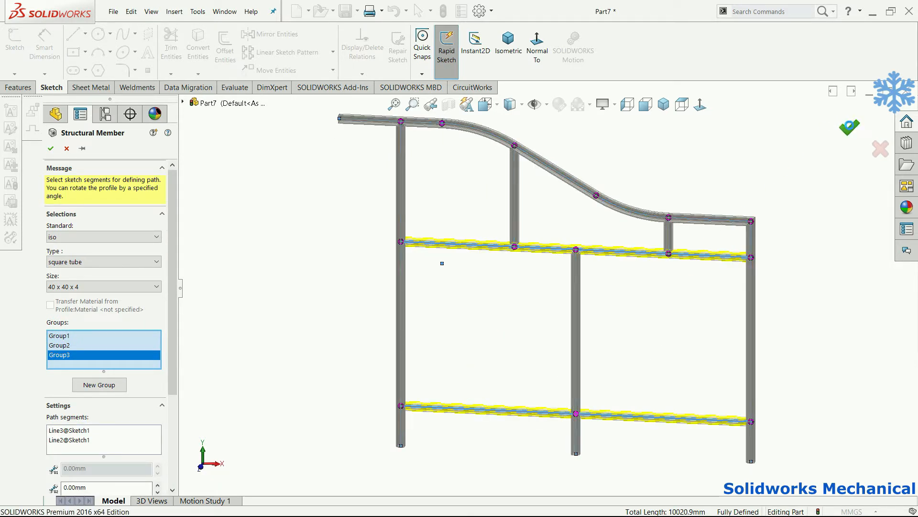
left_click(849, 127)
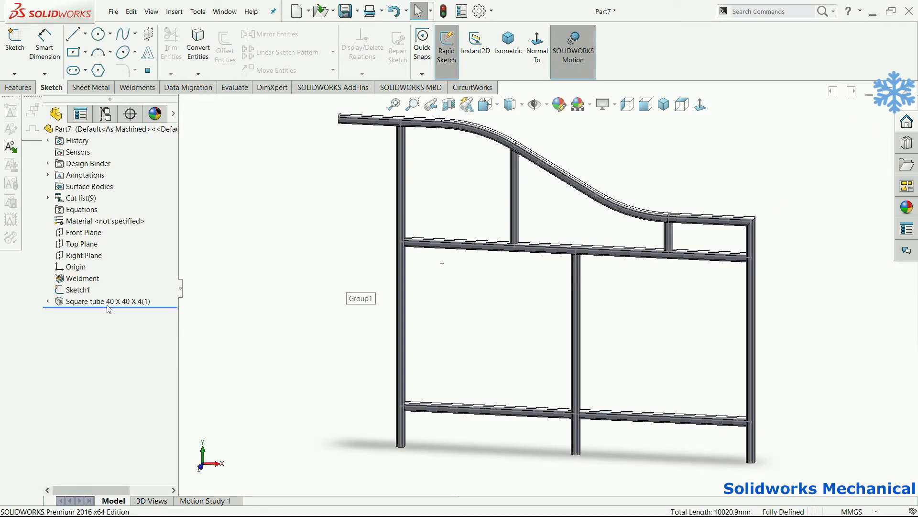
Edit the square tube's profile sketch to set its V_leg dimension to 60 mm, then exit the sketch
left_click(48, 301)
left_click(91, 324)
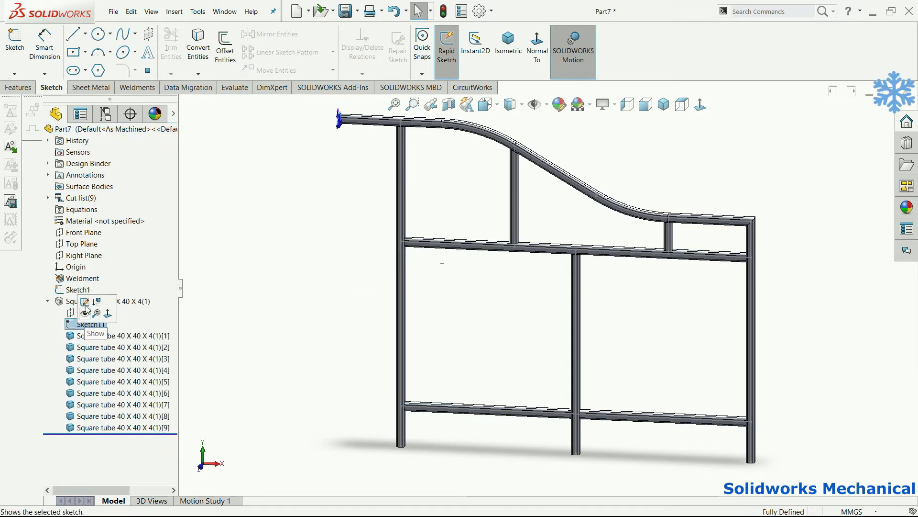
left_click(109, 294)
scroll(365, 174, "down", 9)
scroll(375, 186, "up", 4)
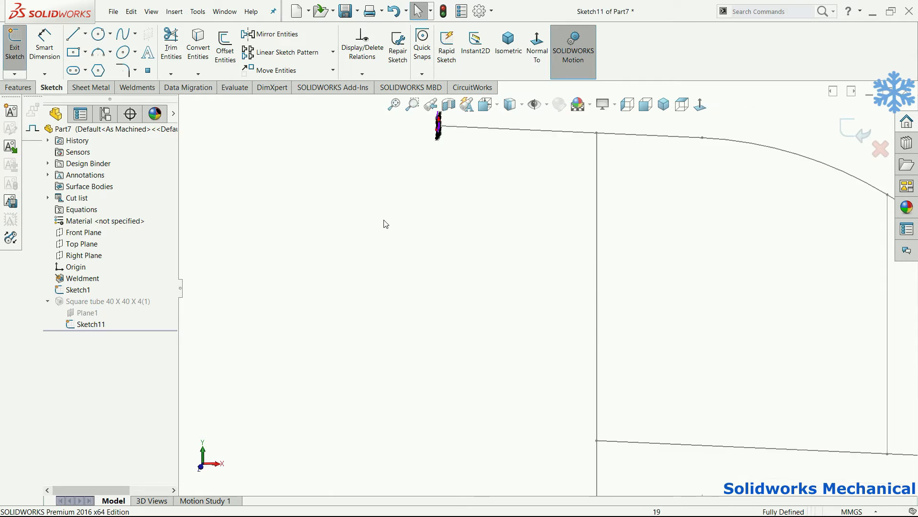
scroll(387, 227, "up", 3)
scroll(365, 139, "down", 6)
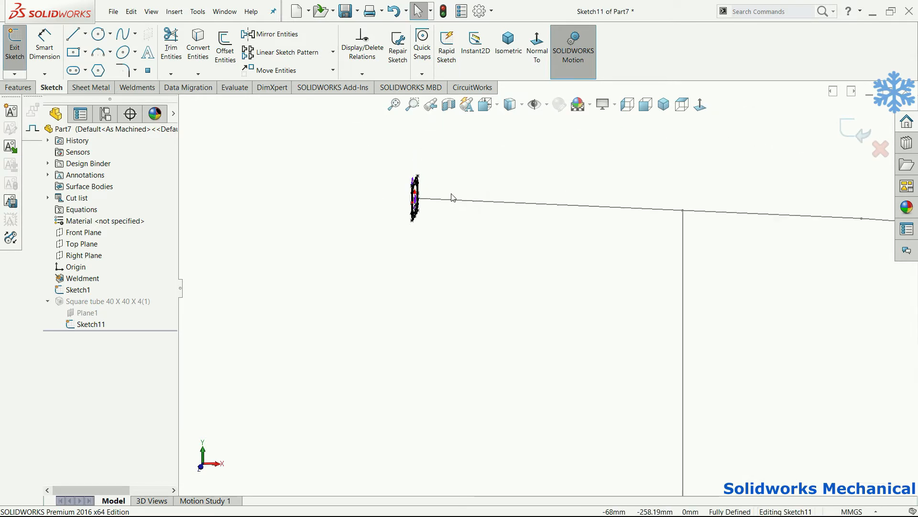
scroll(574, 282, "up", 4)
scroll(612, 268, "down", 8)
left_click(624, 300)
left_click_drag(623, 301, 618, 205)
double_click(618, 206)
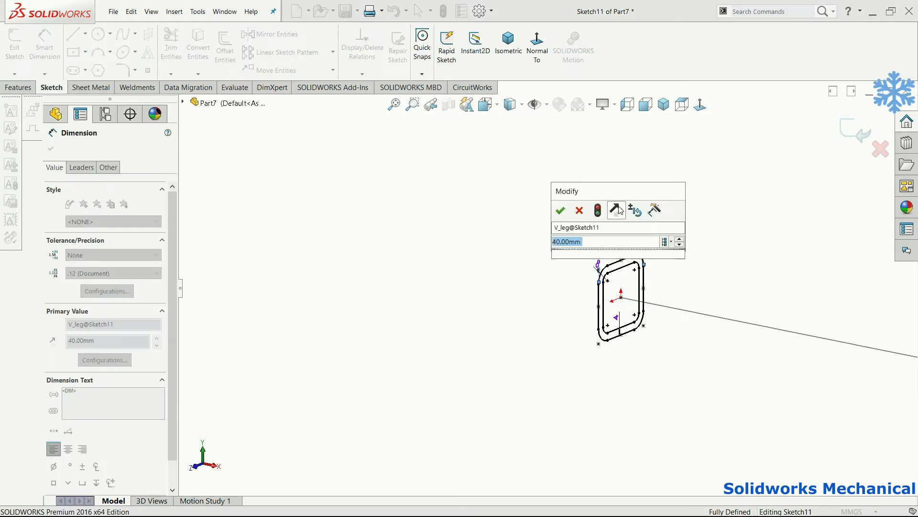
key("Return")
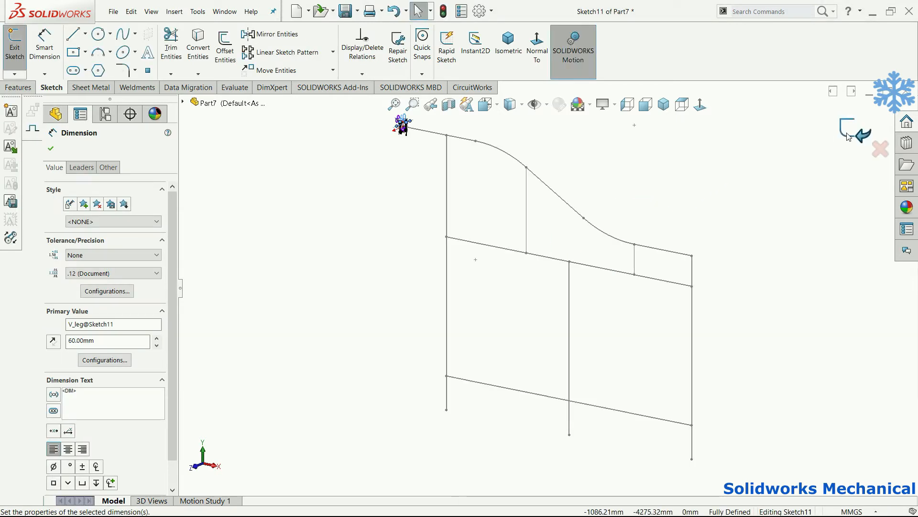
left_click(848, 134)
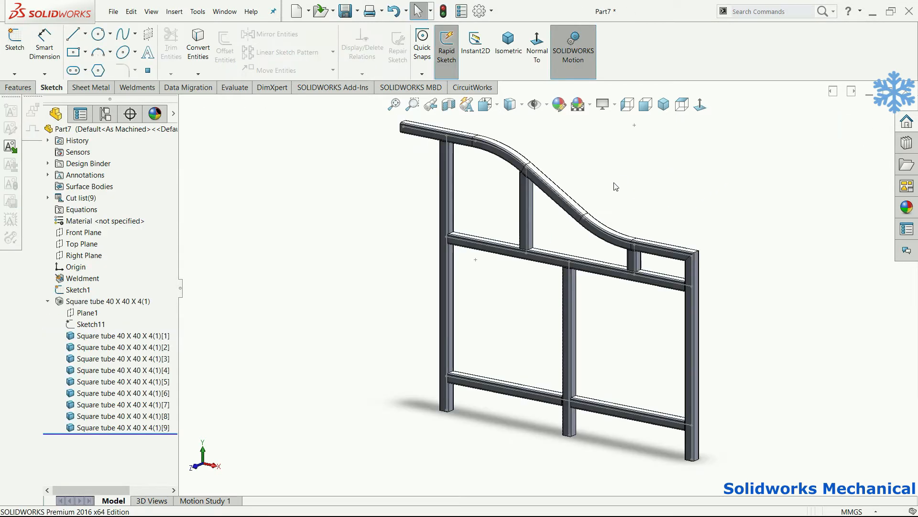
Examine the resized frame, its tube profile sketch and the dimensions of the frame sketch
middle_click_drag(653, 292, 650, 313)
scroll(663, 306, "up", 5)
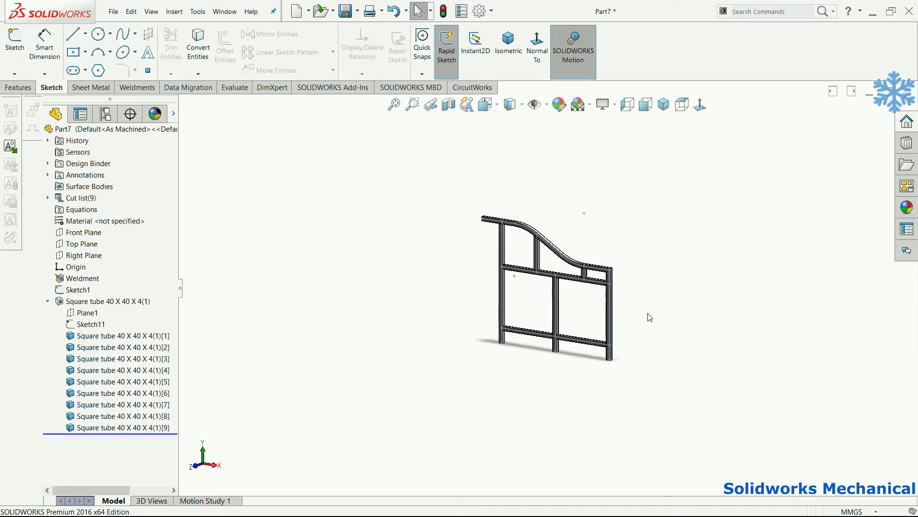
scroll(575, 309, "down", 2)
left_click(77, 325)
left_click(83, 300)
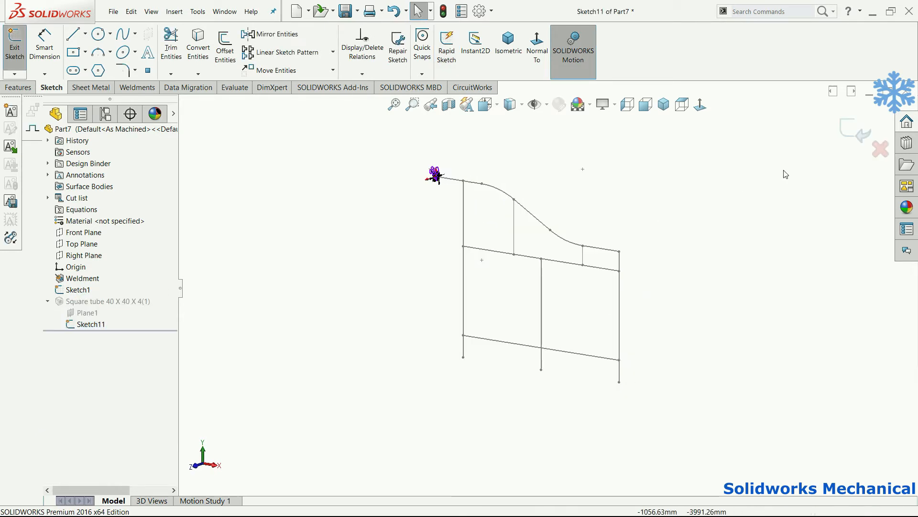
left_click(856, 128)
left_click(95, 325)
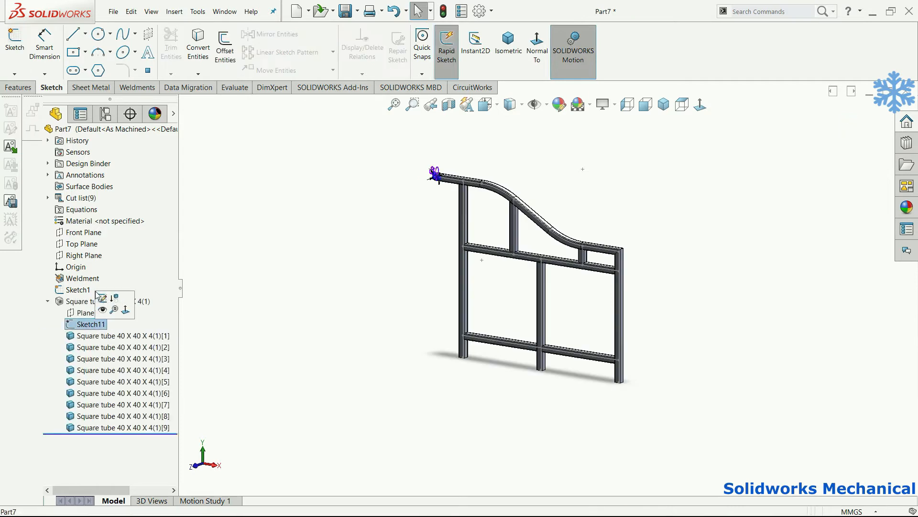
left_click(102, 297)
left_click(856, 128)
left_click(83, 289)
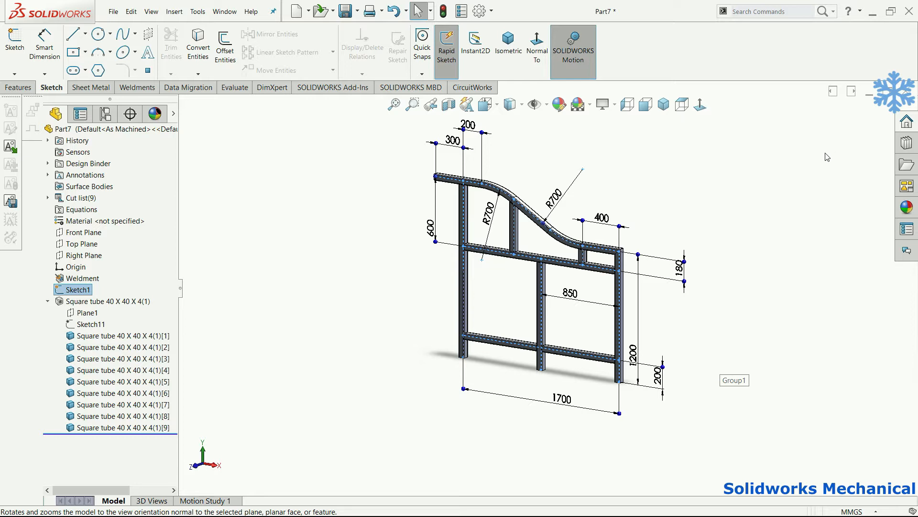
left_click(792, 144)
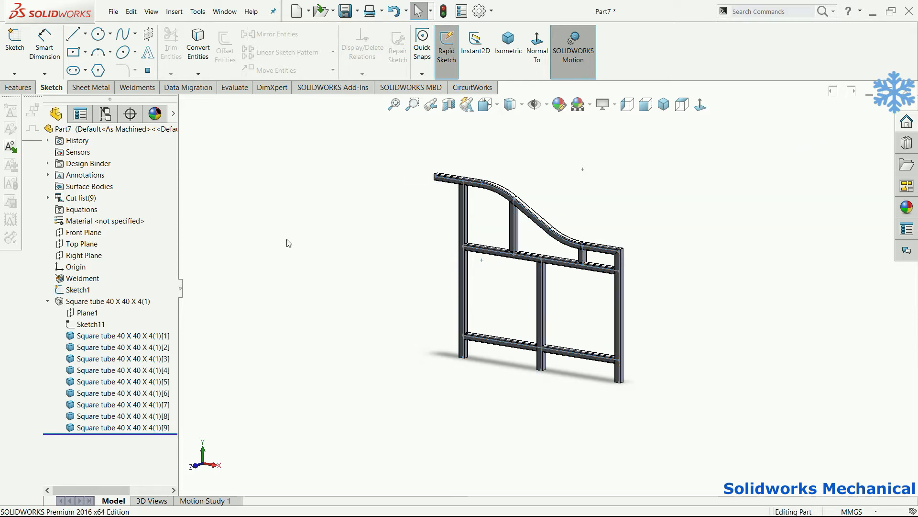
Show the reference planes and start a new sketch on the Right Plane
left_click(547, 104)
left_click(554, 123)
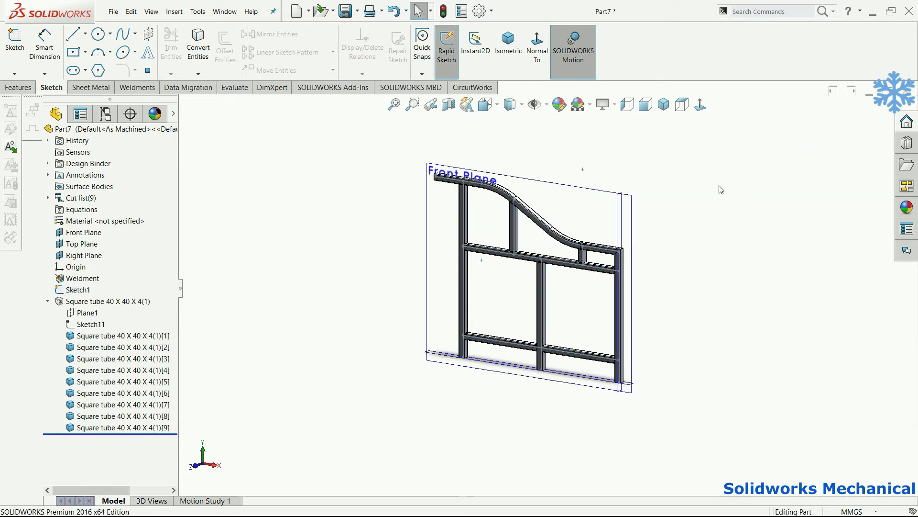
middle_click_drag(720, 190, 652, 192)
scroll(653, 192, "down", 3)
left_click(488, 234)
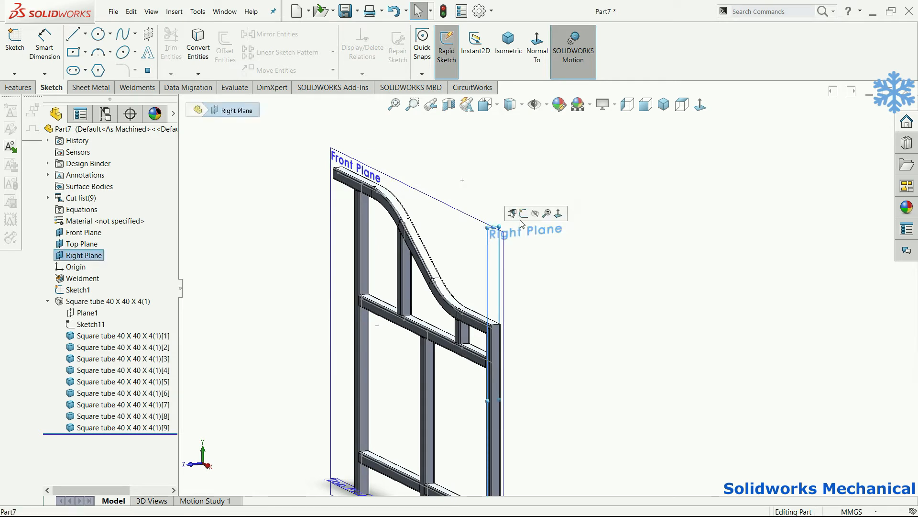
left_click(524, 213)
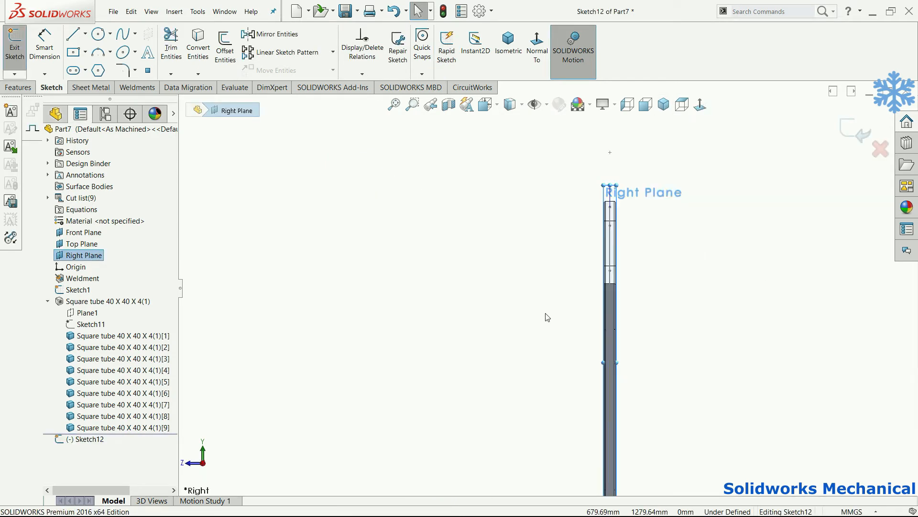
Draw a horizontal line about 144 mm long from the origin out behind the frame and exit the sketch
key("l")
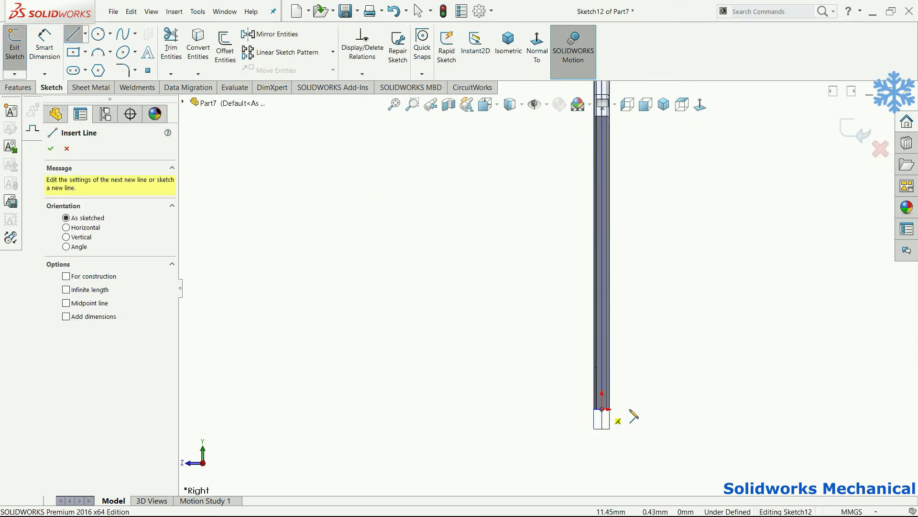
left_click(636, 409)
left_click(843, 135)
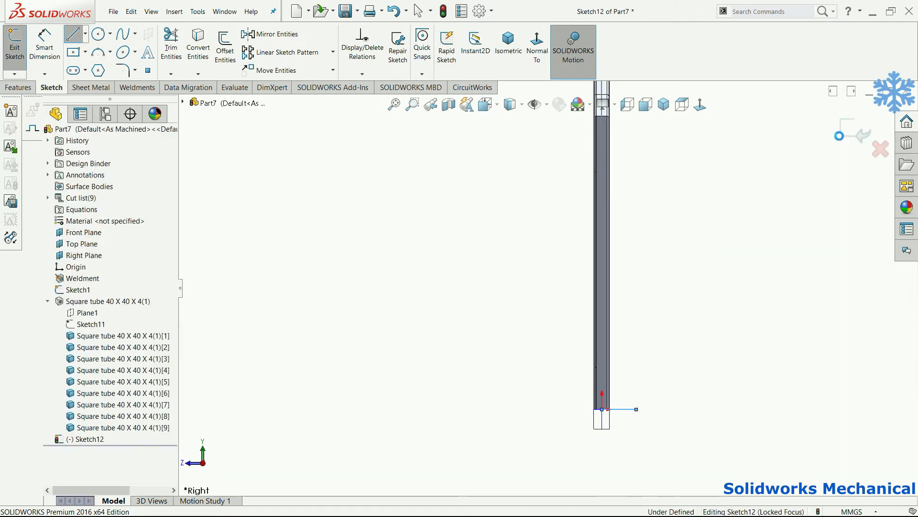
middle_click_drag(722, 180, 735, 206)
key("f")
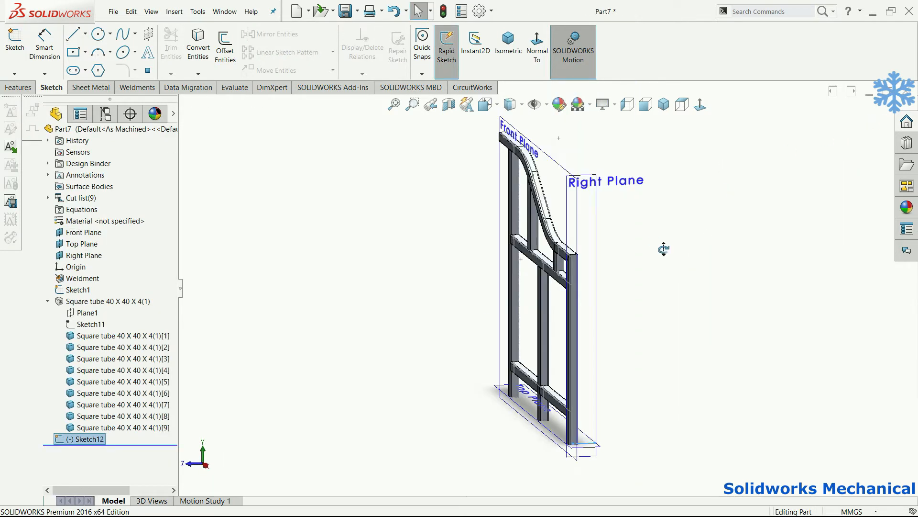
Start a linear pattern with the line sketched on the Right Plane as the reference for both Direction 1 and Direction 2
middle_click_drag(654, 240, 636, 236)
left_click(20, 88)
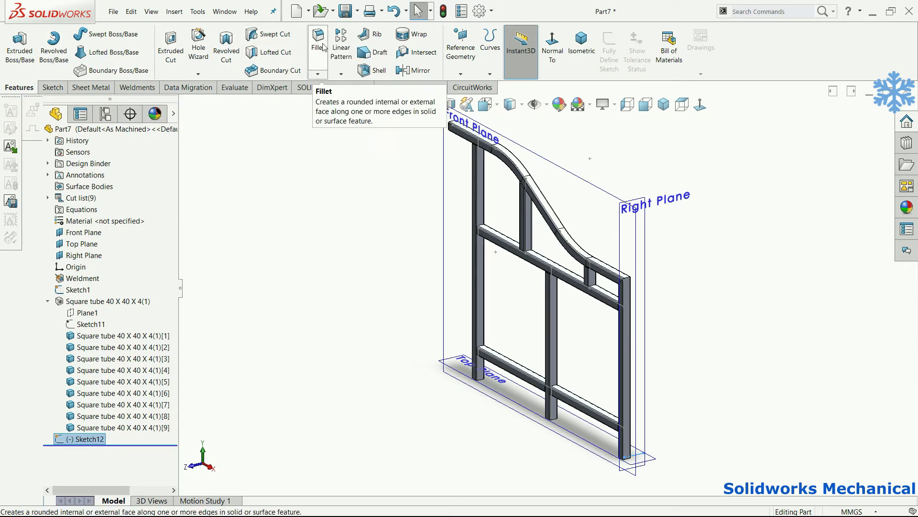
left_click(341, 48)
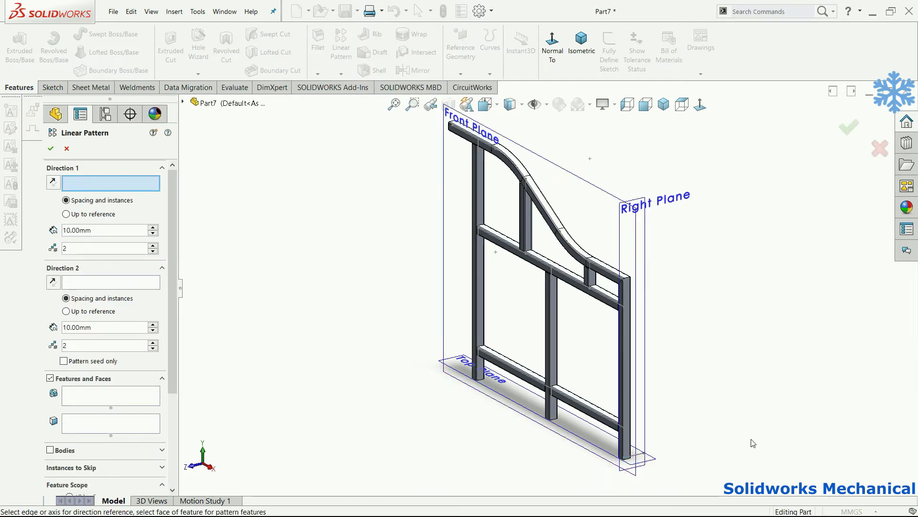
scroll(597, 441, "down", 5)
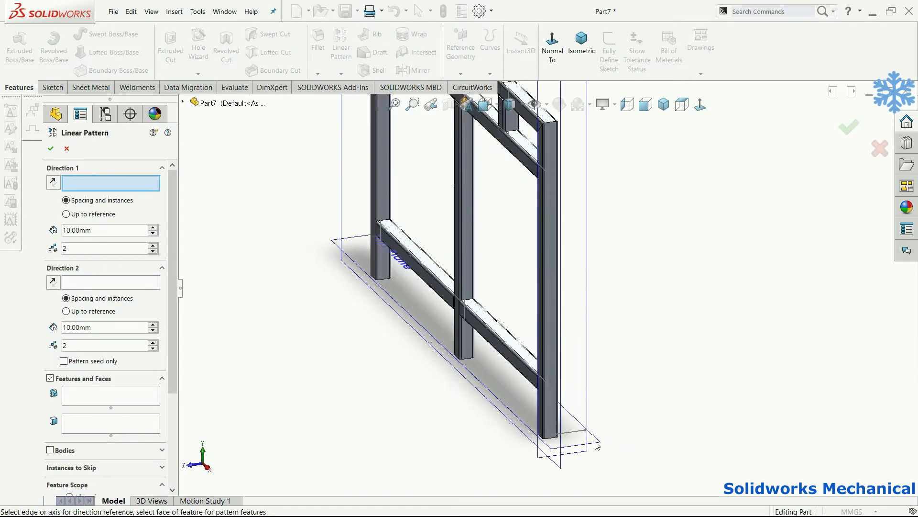
left_click(571, 433)
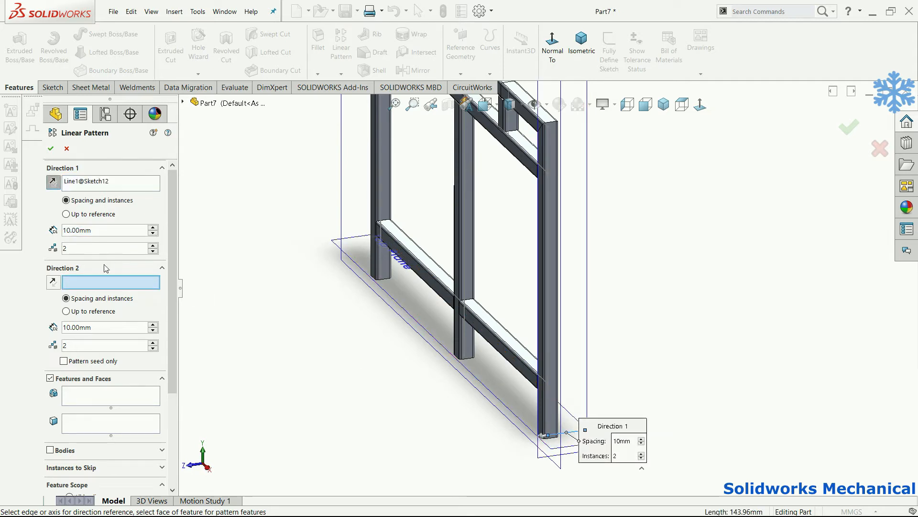
scroll(573, 434, "down", 3)
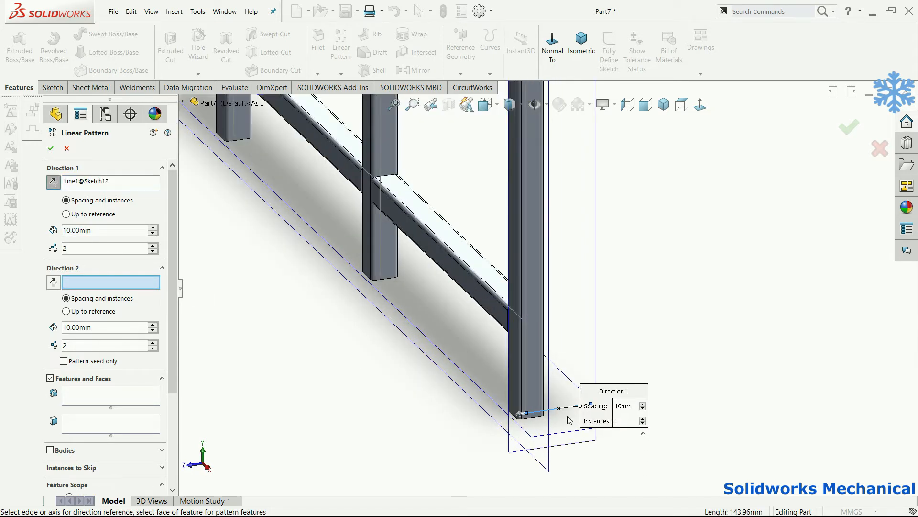
left_click(556, 411)
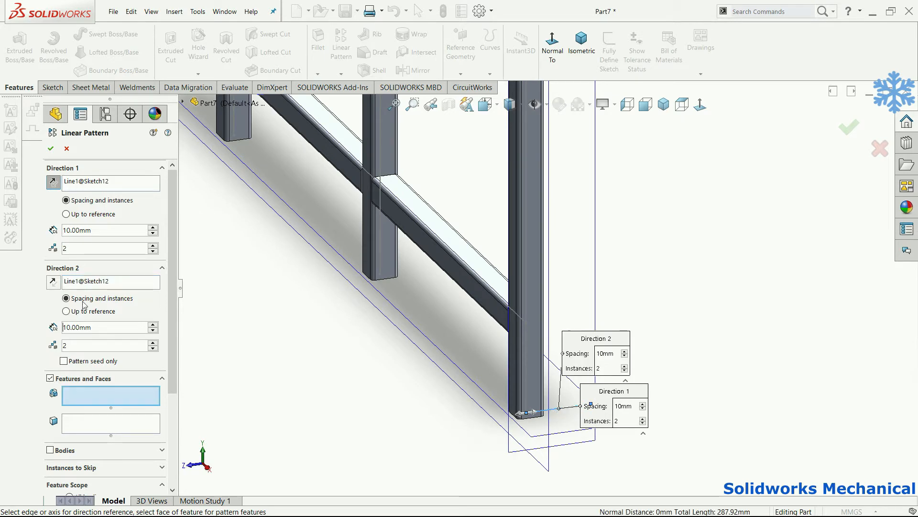
Set the pattern spacing to 2000 mm in both directions
type("2000")
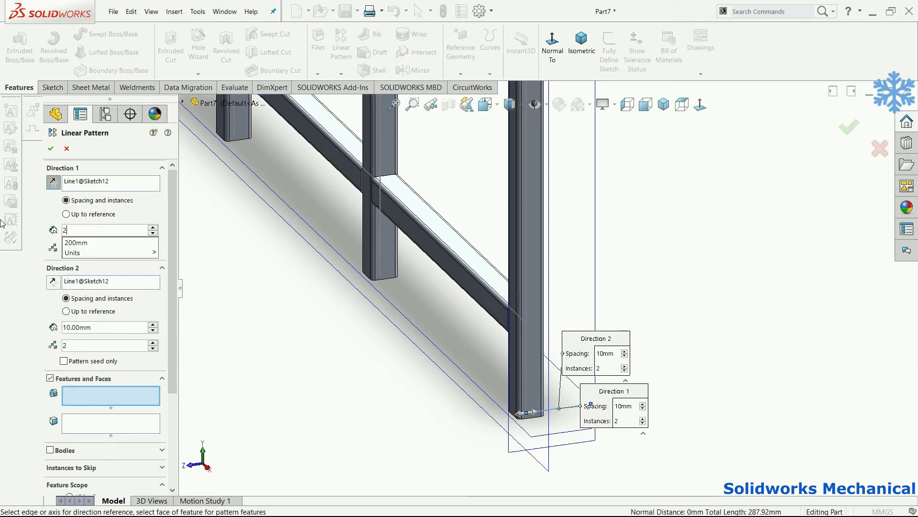
key("Return")
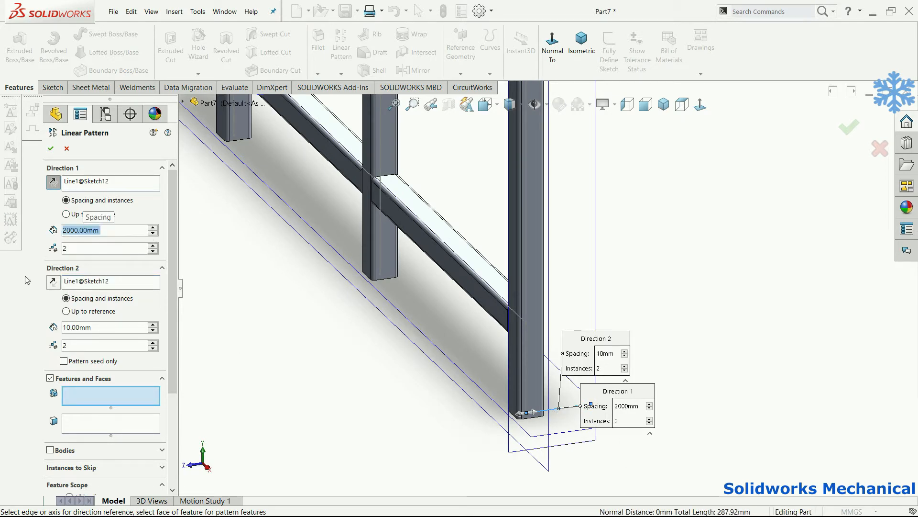
left_click(108, 327)
type("2000")
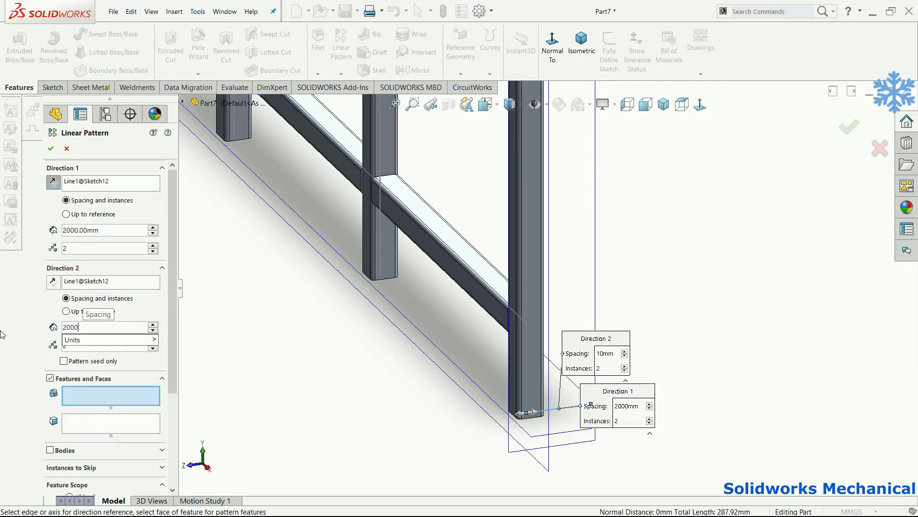
key("Return")
Switch the pattern from features to bodies and select the frame's curved top rail, middle rail and long vertical posts
left_click(173, 409)
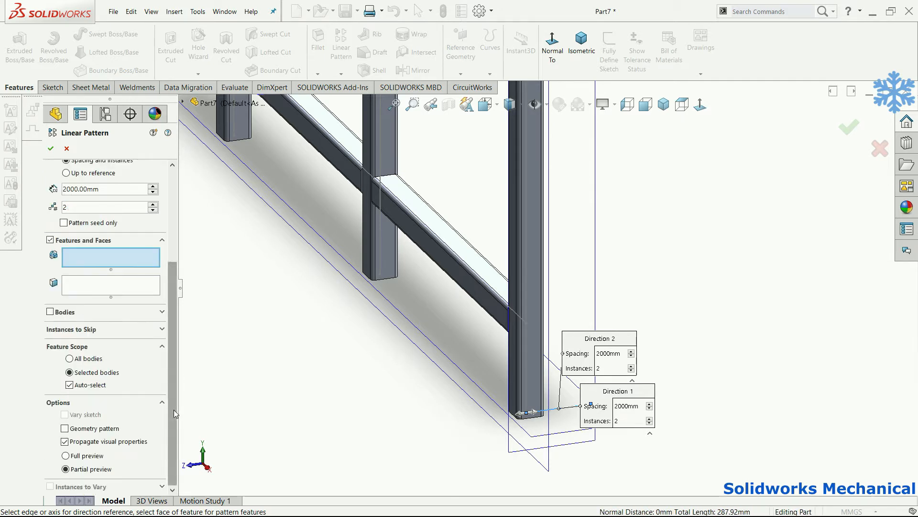
left_click(85, 360)
left_click(64, 325)
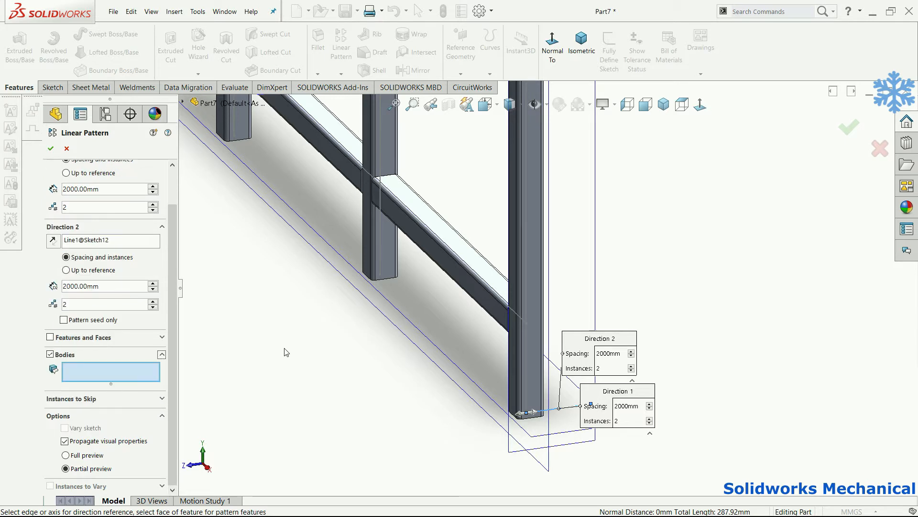
key("f")
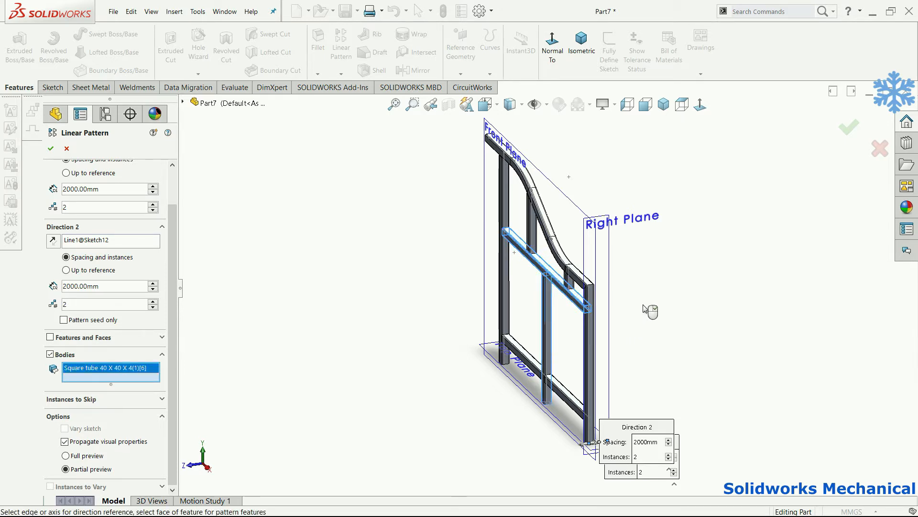
middle_click_drag(638, 314, 653, 313)
scroll(639, 313, "down", 2)
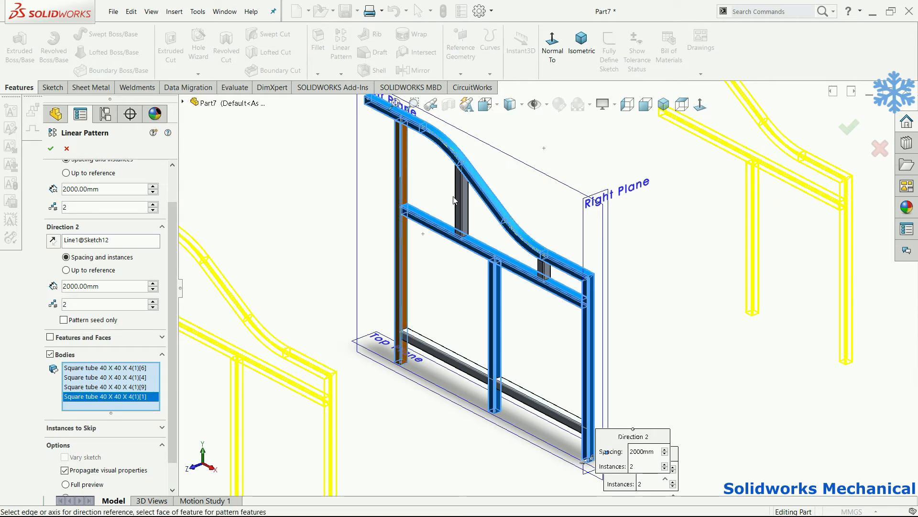
Add the short uprights and both bottom rail pieces to the patterned bodies and complete the pattern with its parallel directions
left_click(460, 197)
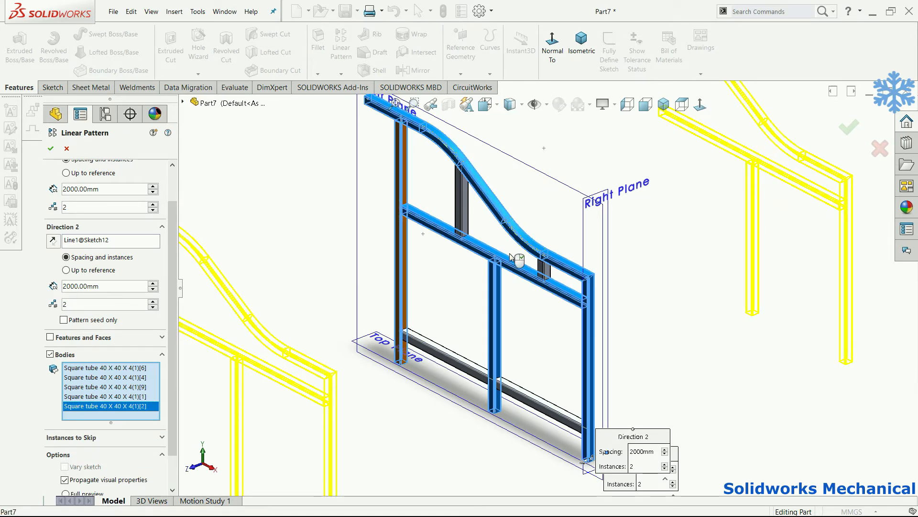
scroll(546, 272, "down", 3)
left_click(545, 270)
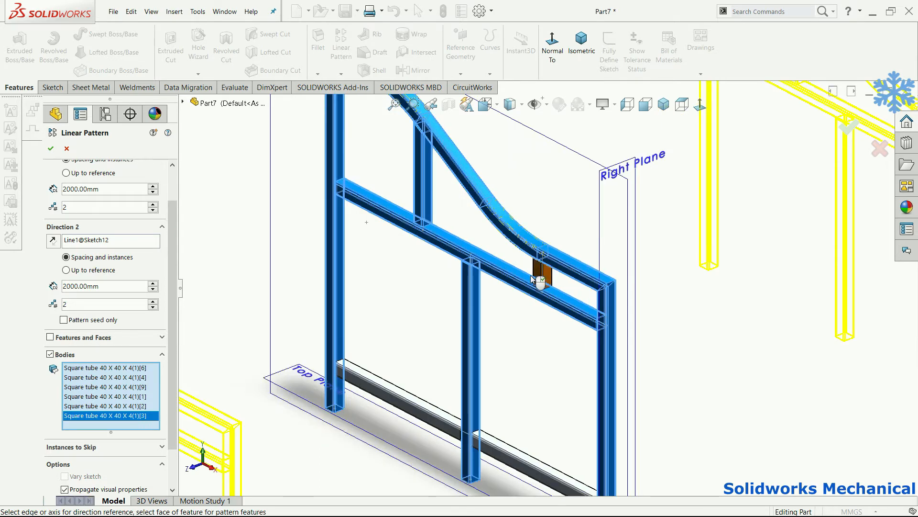
left_click(391, 387)
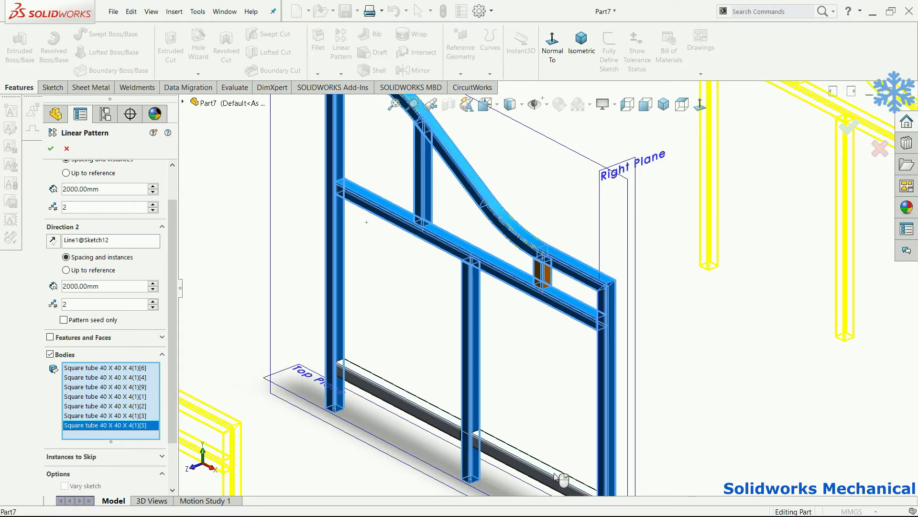
left_click(522, 452)
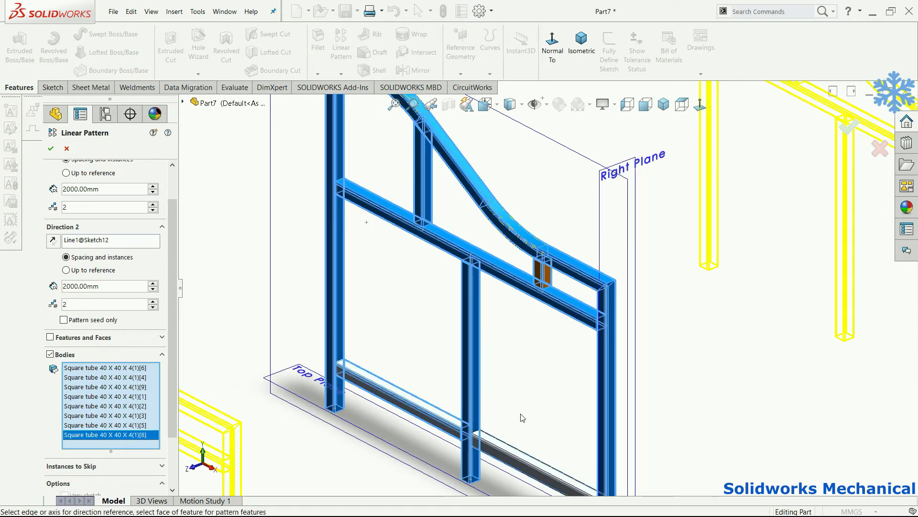
scroll(533, 380, "up", 5)
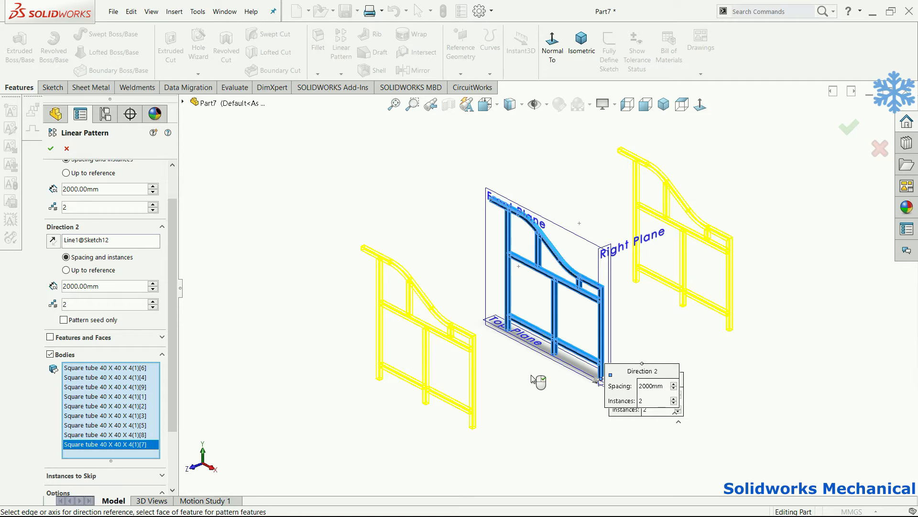
left_click(849, 127)
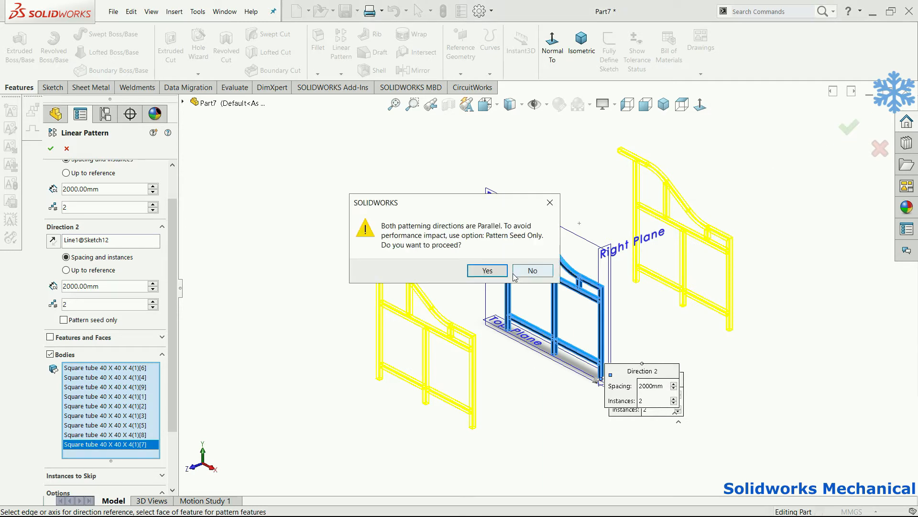
left_click(486, 272)
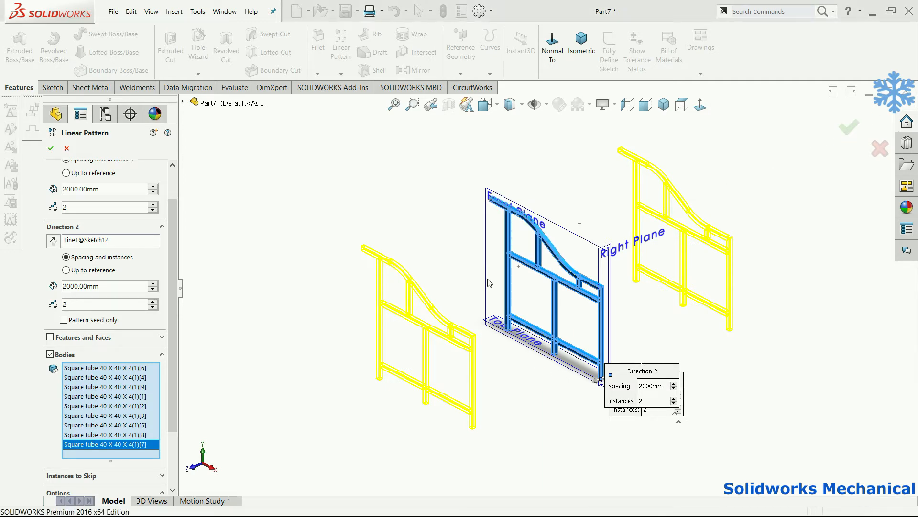
Start a new sketch on the Right Plane and view it face-on
middle_click_drag(581, 431, 555, 418)
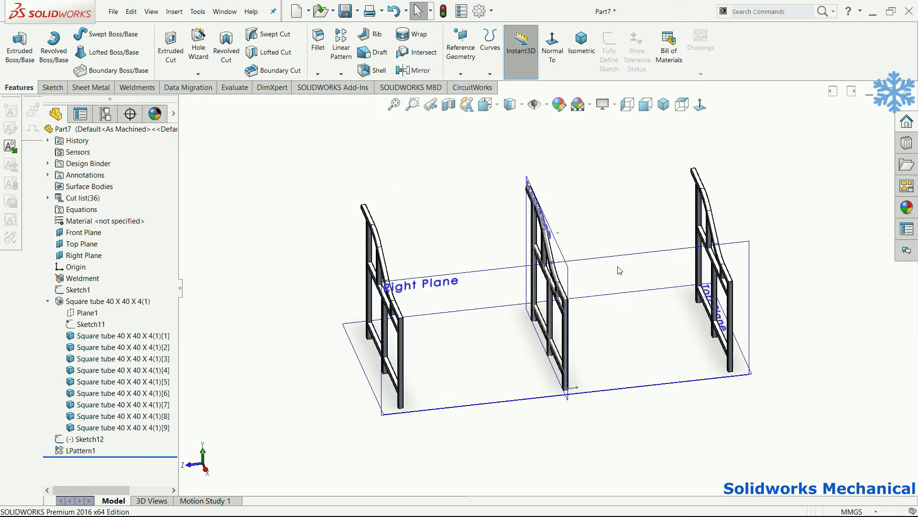
left_click(625, 262)
left_click(673, 232)
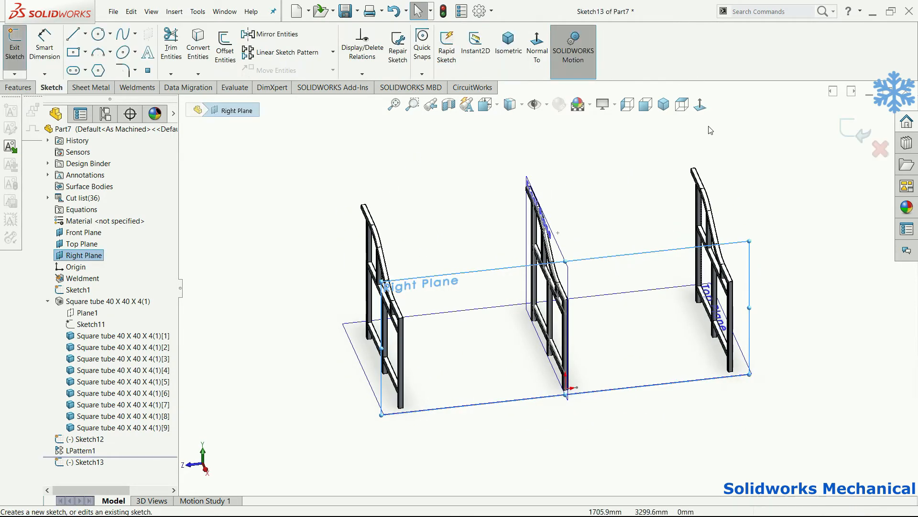
left_click(709, 103)
Draw a horizontal line about 1948 mm long between the facing post edges of the front and middle frames, about 296 mm above the origin
key("l")
scroll(537, 333, "down", 5)
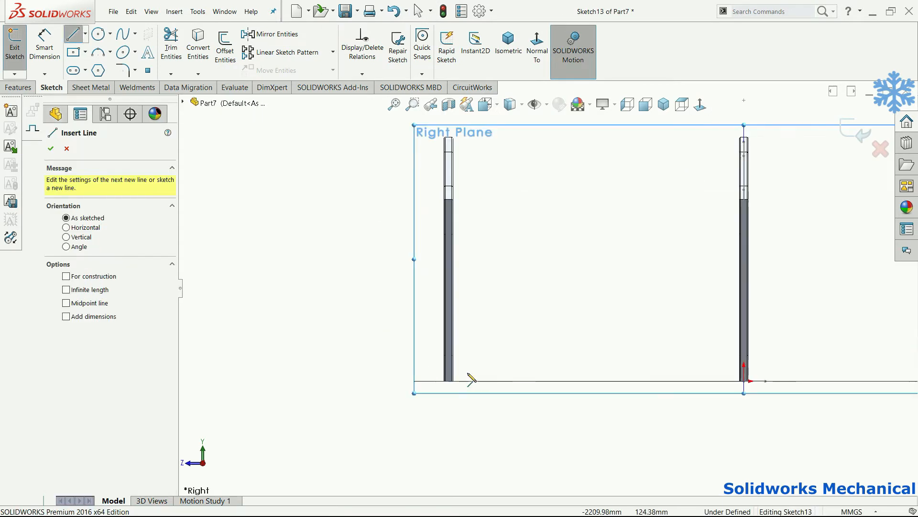
scroll(344, 346, "down", 3)
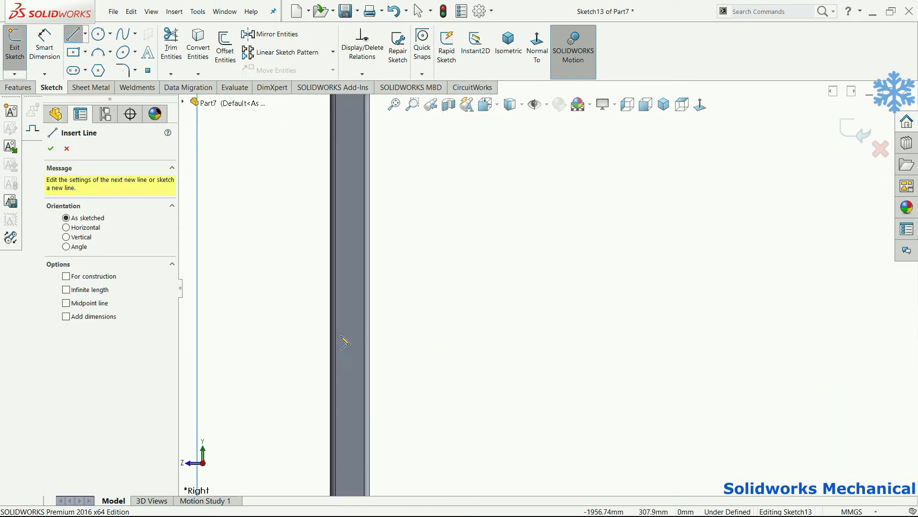
left_click(373, 335)
scroll(646, 313, "up", 8)
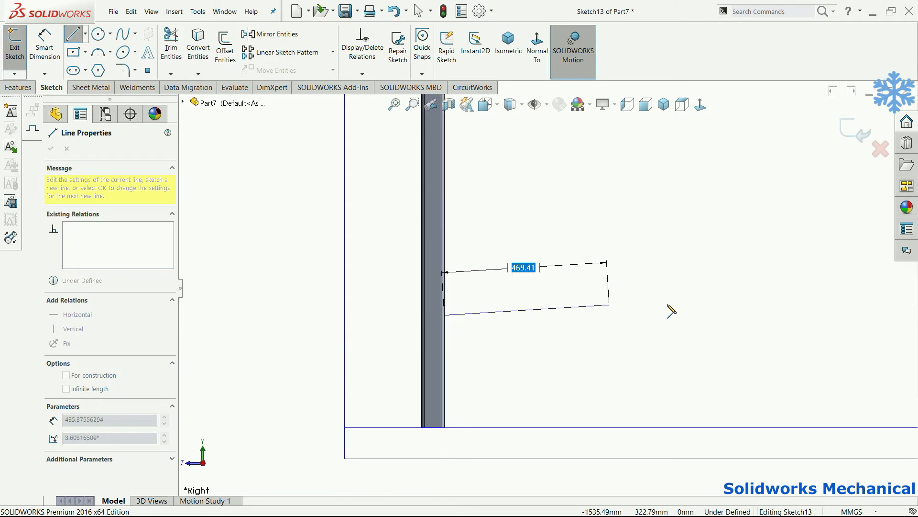
scroll(755, 304, "down", 4)
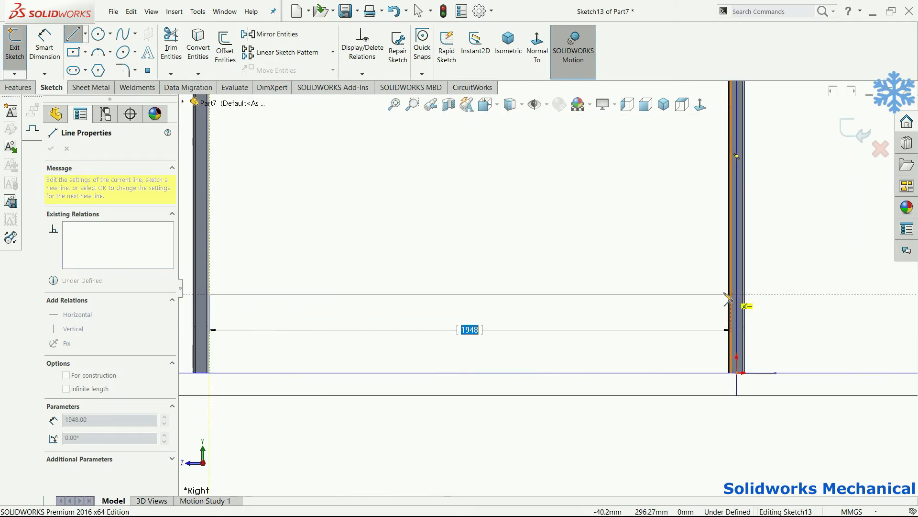
scroll(736, 305, "down", 2)
left_click(716, 300)
scroll(722, 306, "up", 3)
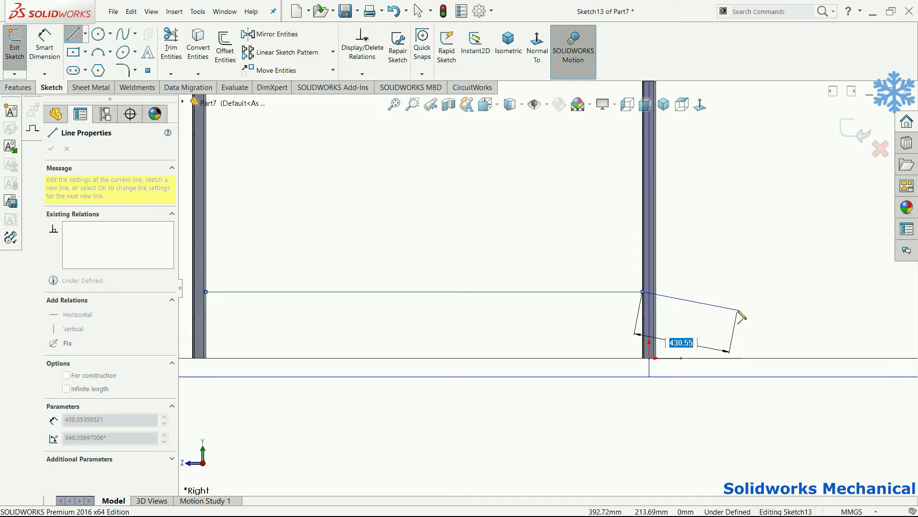
key("Escape")
Draw a horizontal line about 1940 mm long from the middle frame's post to the rear frame's post, level with the first line
scroll(662, 328, "up", 2)
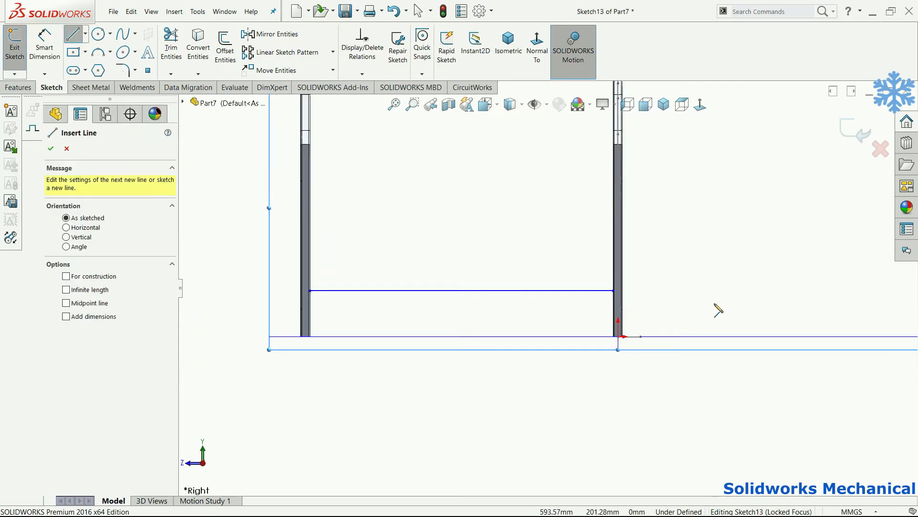
scroll(717, 310, "down", 3)
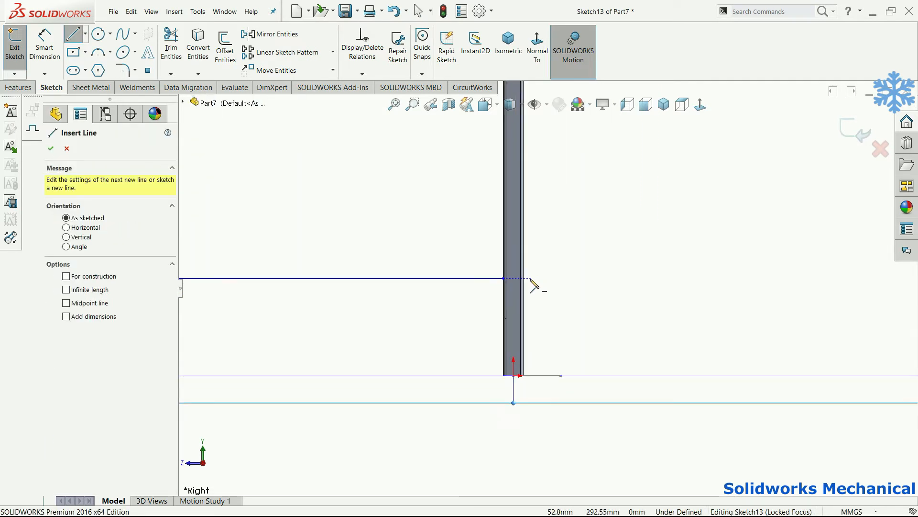
scroll(538, 310, "down", 3)
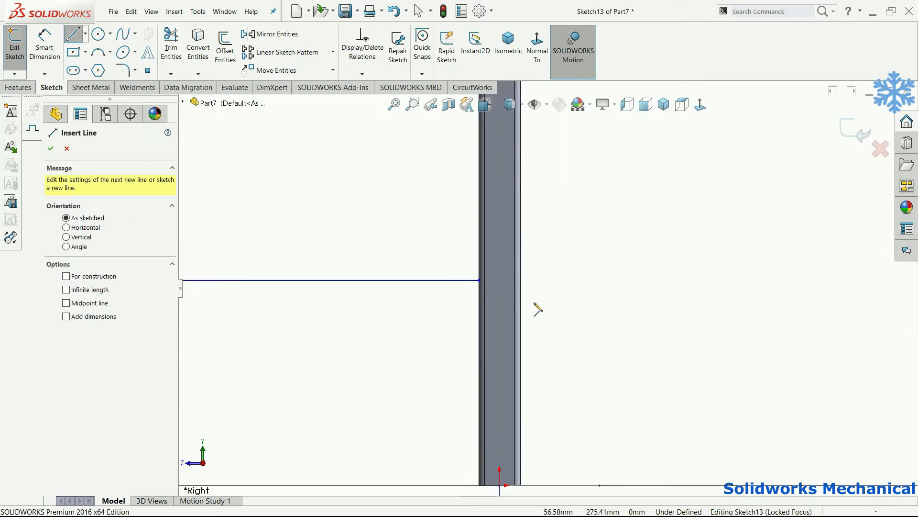
left_click(521, 281)
scroll(636, 287, "up", 6)
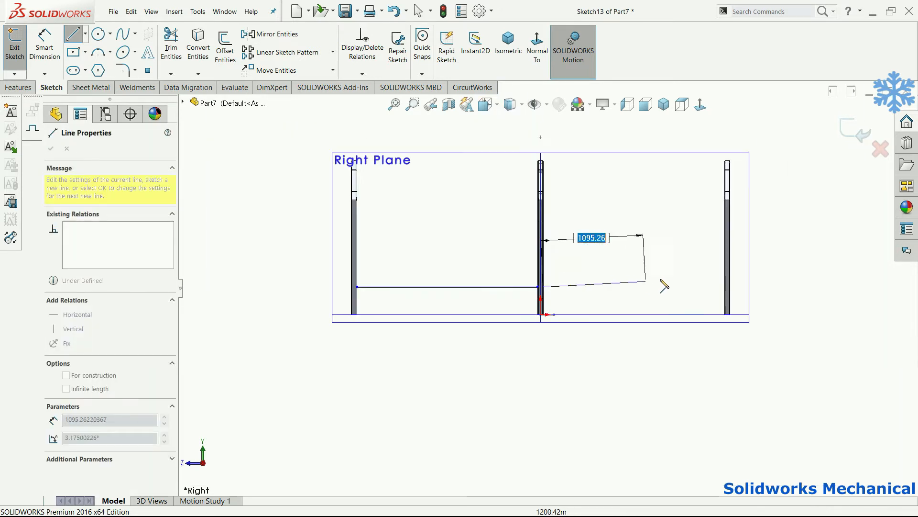
scroll(693, 311, "down", 8)
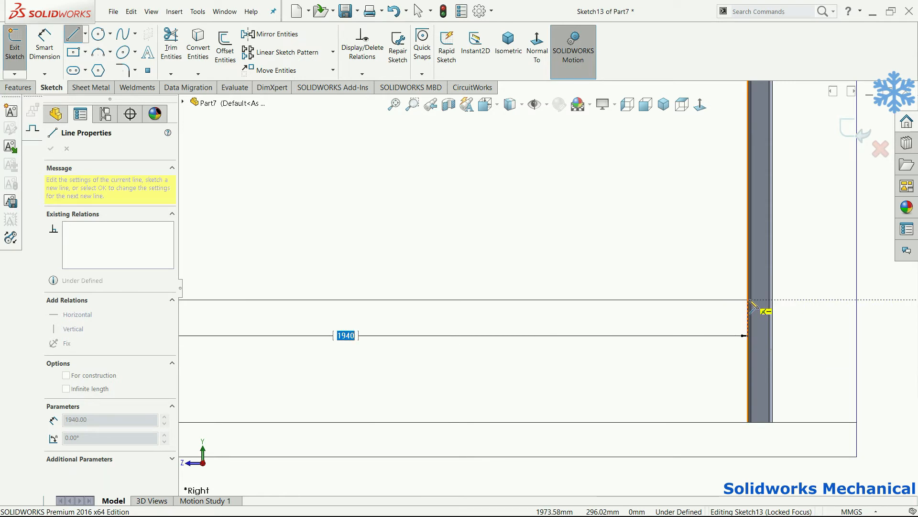
left_click(750, 300)
key("Escape")
Draw a line about 1940 mm long from the rear frame's post to the middle frame's post, about 927 mm above the origin
scroll(767, 318, "up", 6)
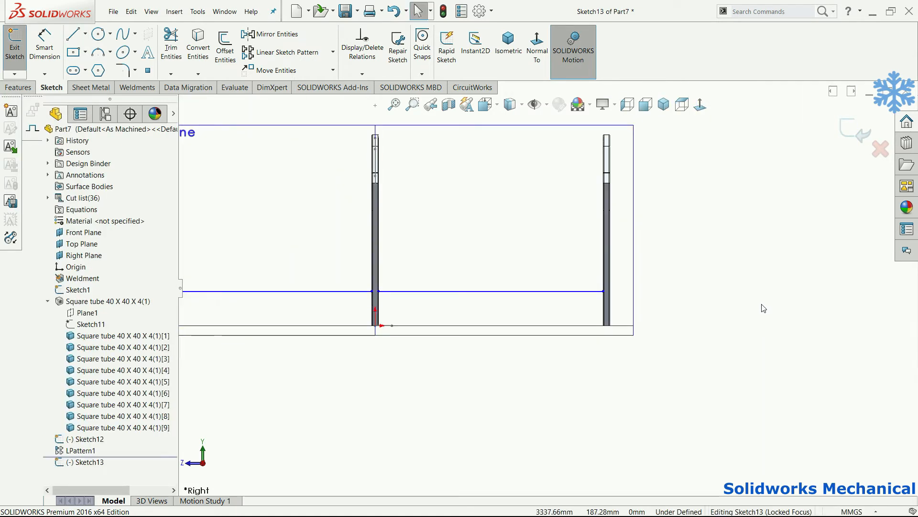
key("l")
scroll(605, 231, "down", 6)
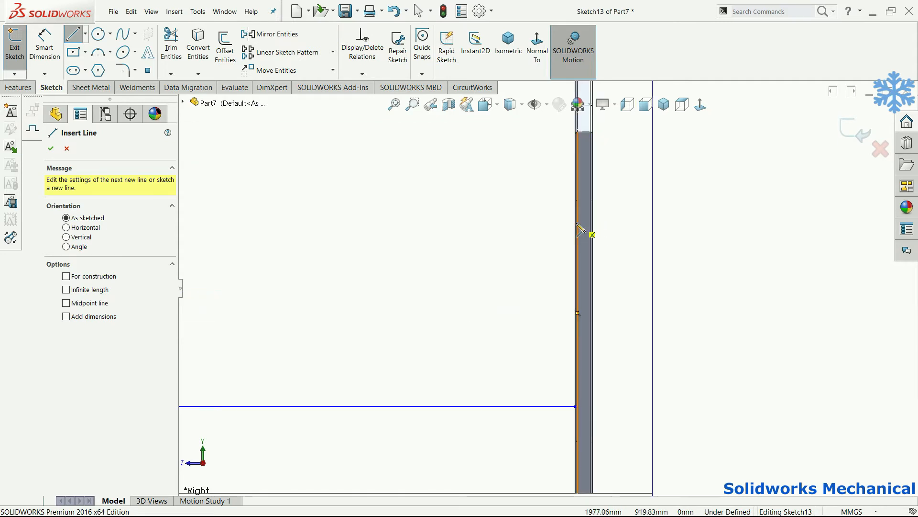
scroll(579, 230, "down", 3)
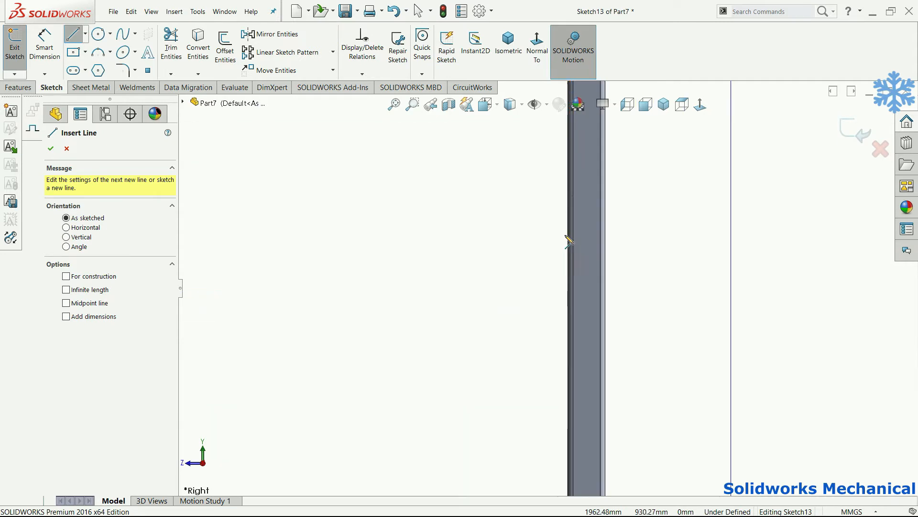
left_click(571, 240)
scroll(430, 262, "up", 6)
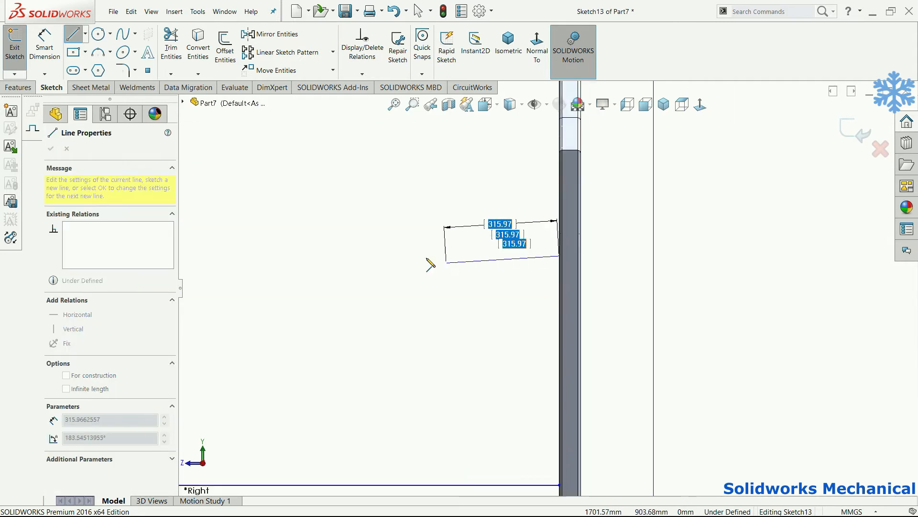
scroll(297, 277, "down", 5)
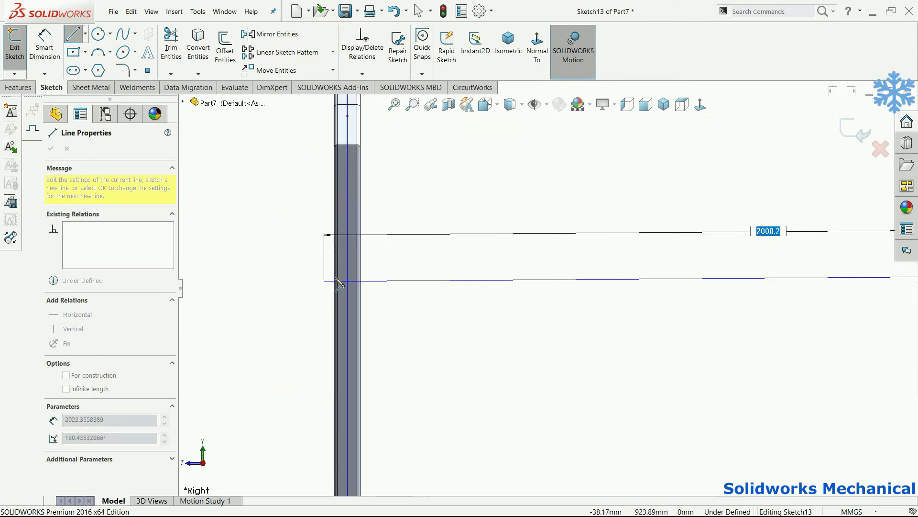
left_click(362, 278)
key("Escape")
Draw a horizontal line about 1944 mm long from the middle frame's post to the front frame's post, level with the previous line's end
key("l")
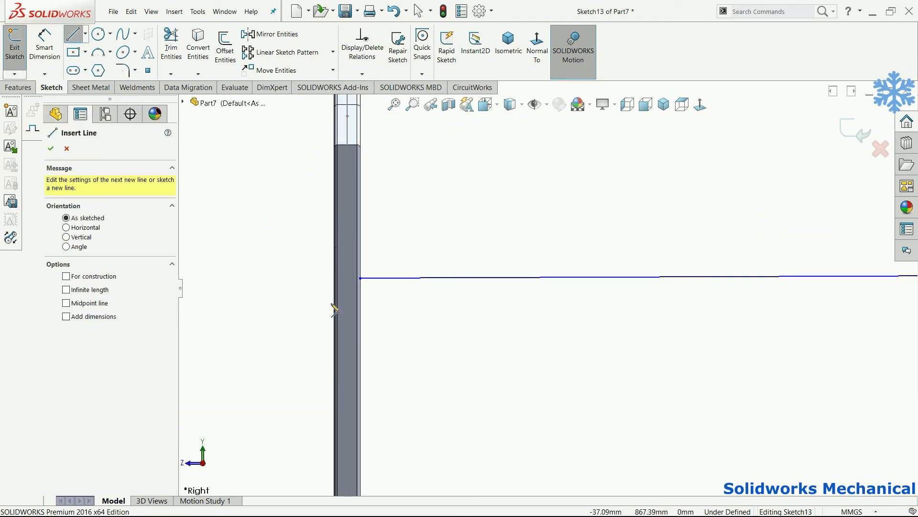
left_click(337, 286)
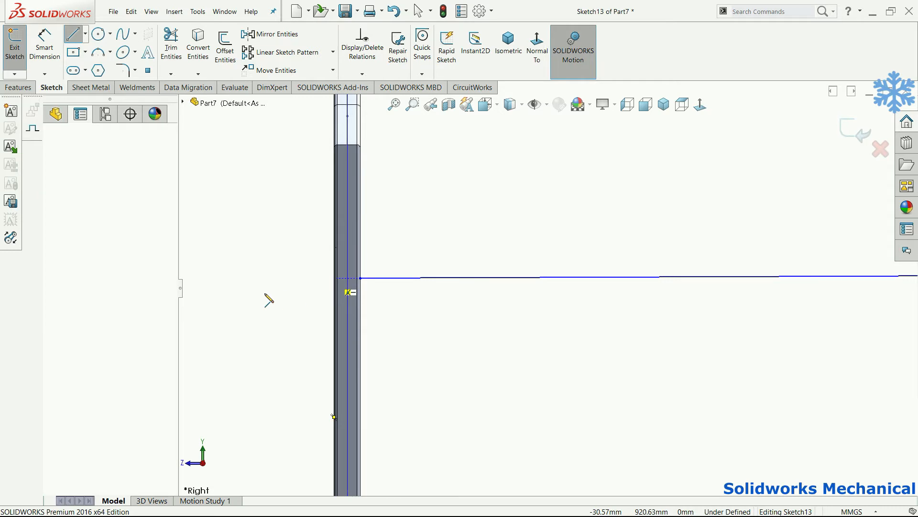
scroll(266, 299, "up", 5)
scroll(331, 293, "down", 5)
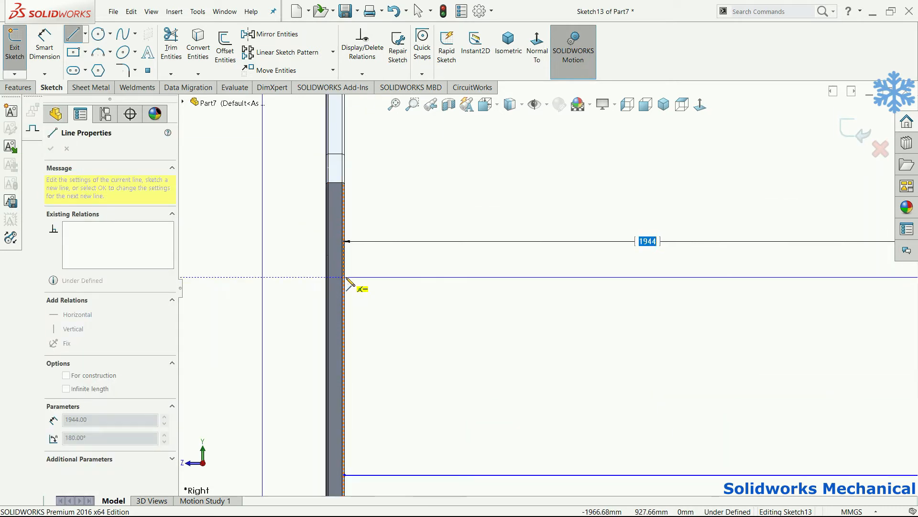
double_click(345, 277)
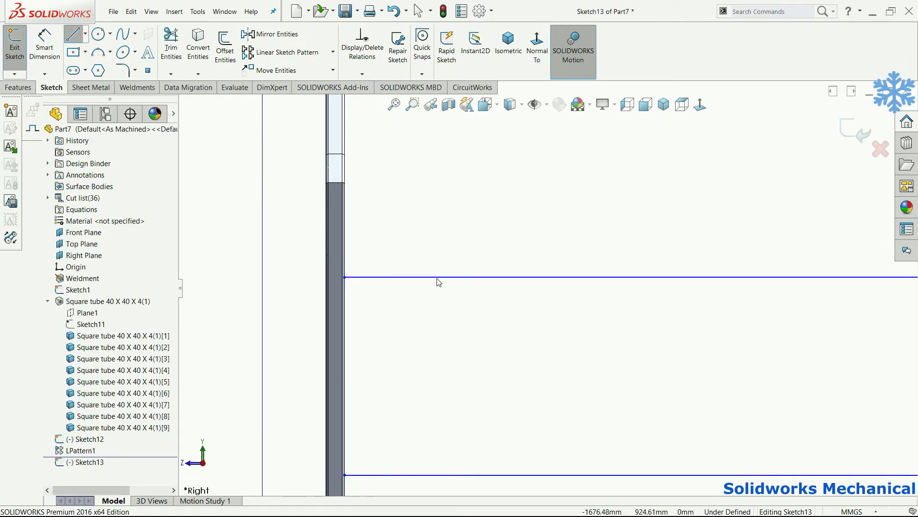
scroll(687, 328, "up", 5)
key("Escape")
Make the slightly slanted upper line between the middle and rear frames horizontal
scroll(675, 298, "down", 4)
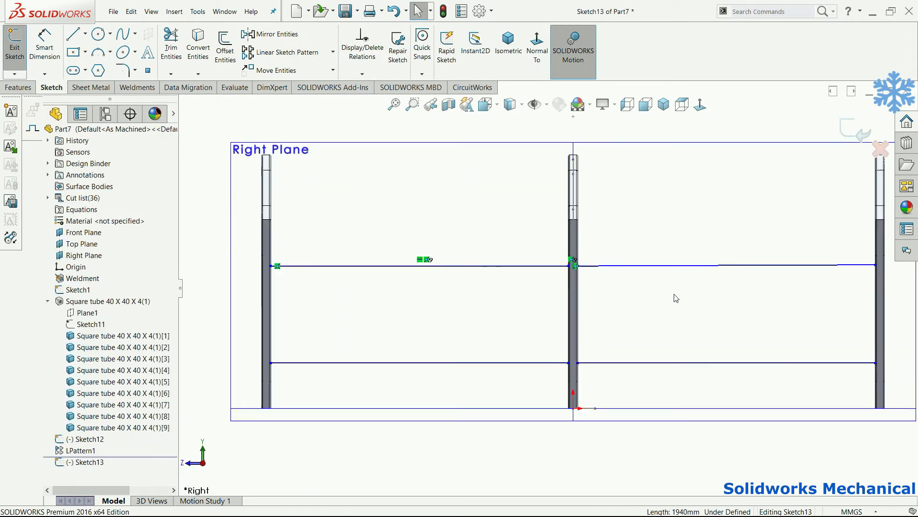
left_click(673, 268)
left_click(82, 270)
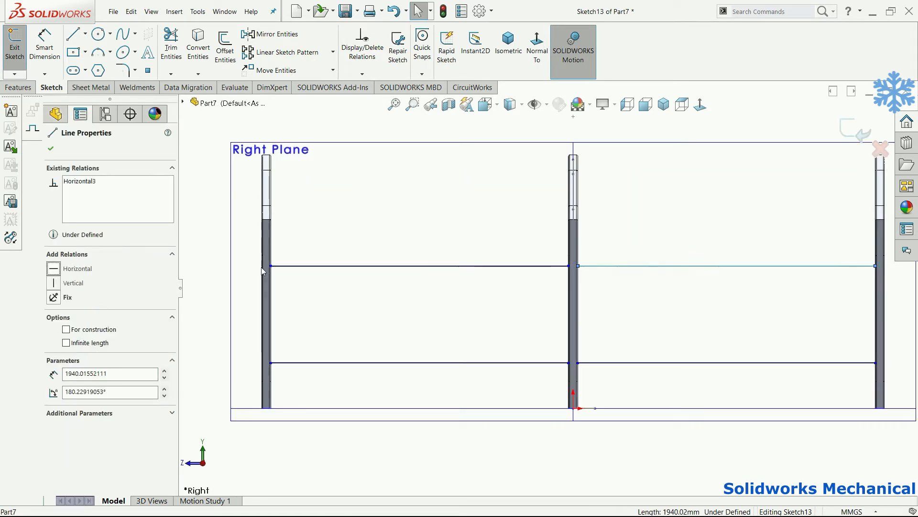
key("Escape")
Dimension the lower line's height above the origin and set it to 200 mm
right_click_drag(683, 327, 687, 304)
left_click(821, 364)
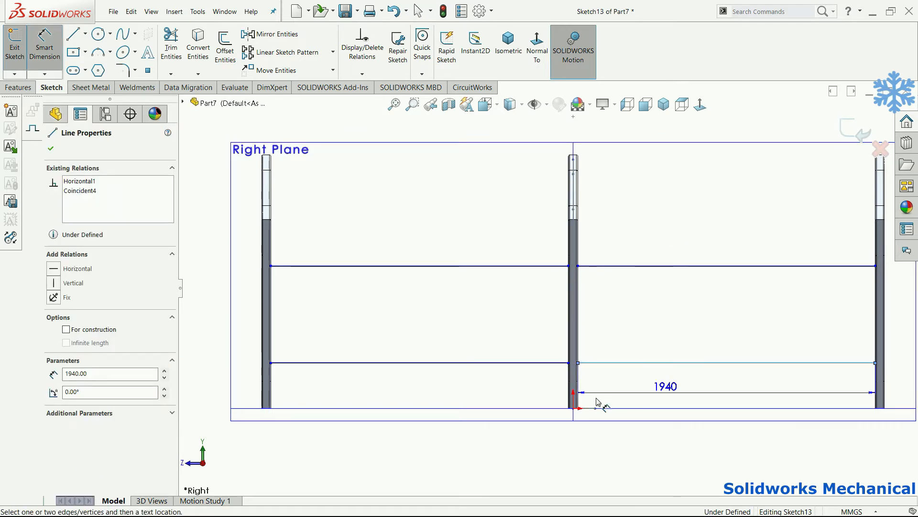
scroll(577, 396, "down", 3)
left_click(580, 394)
left_click(645, 347)
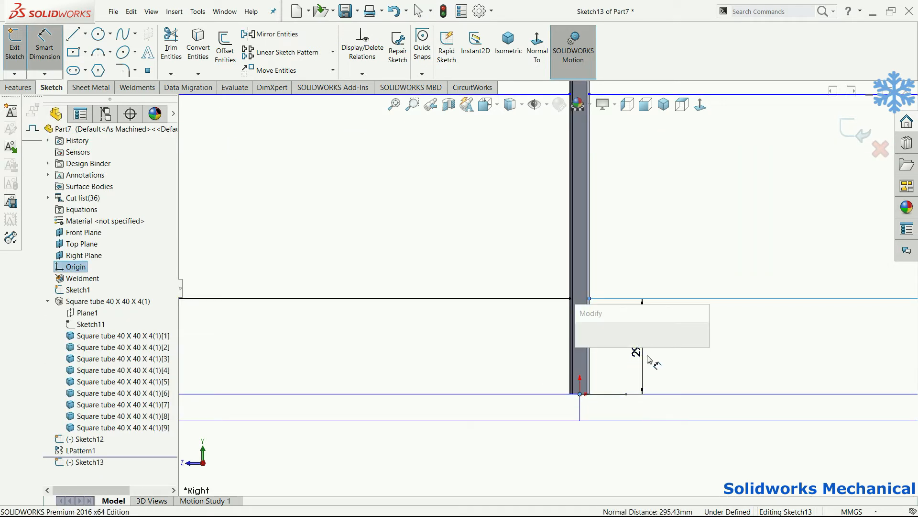
type("200.00mm")
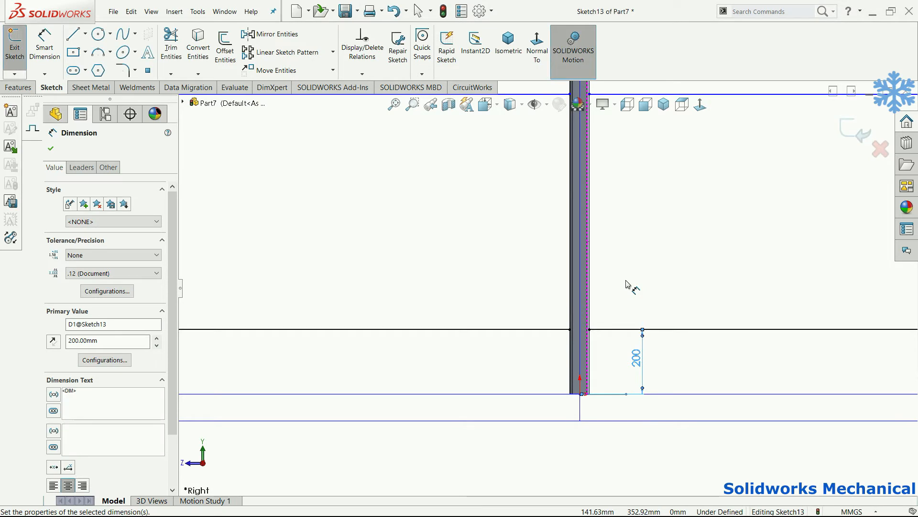
Dimension the vertical distance between the lower and upper connecting lines and set it to 600 mm
key("f")
left_click(605, 278)
scroll(568, 273, "down", 5)
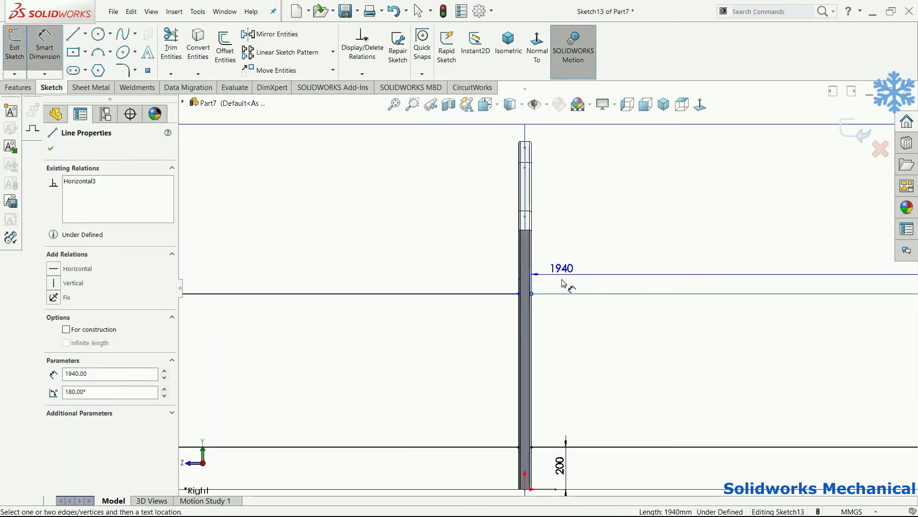
left_click(666, 447)
left_click(636, 377)
type("600")
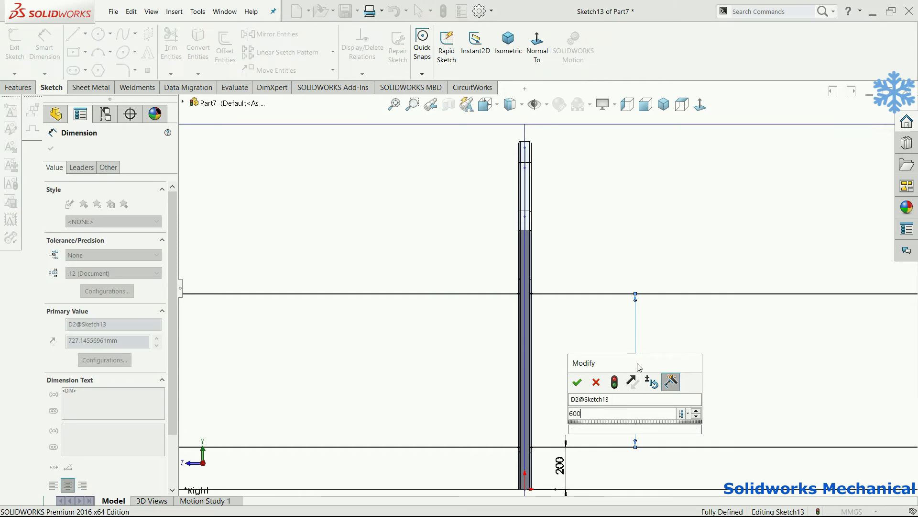
key("Return")
Draw a third-level horizontal line about 1940 mm long from the front frame's post to the middle frame's post, just below the post tops
scroll(611, 287, "up", 3)
scroll(478, 282, "down", 3)
key("l")
scroll(251, 246, "down", 3)
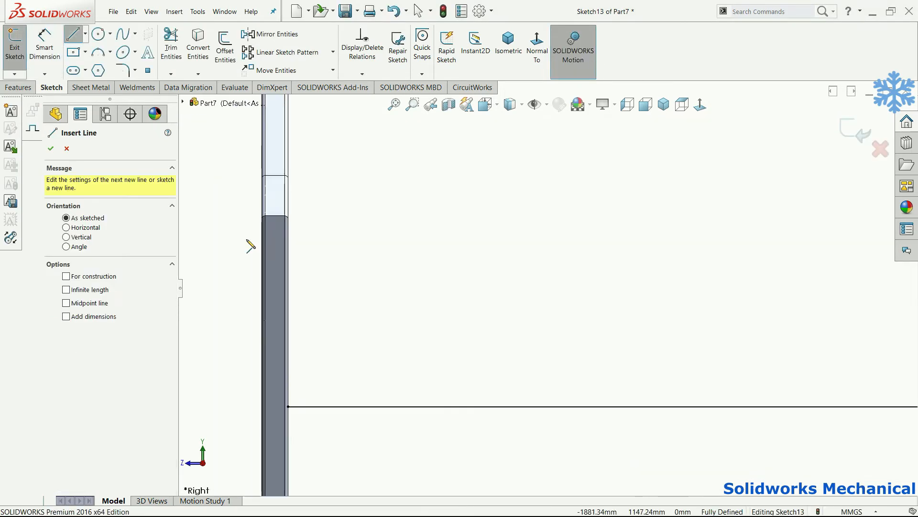
left_click(289, 236)
scroll(488, 256, "up", 3)
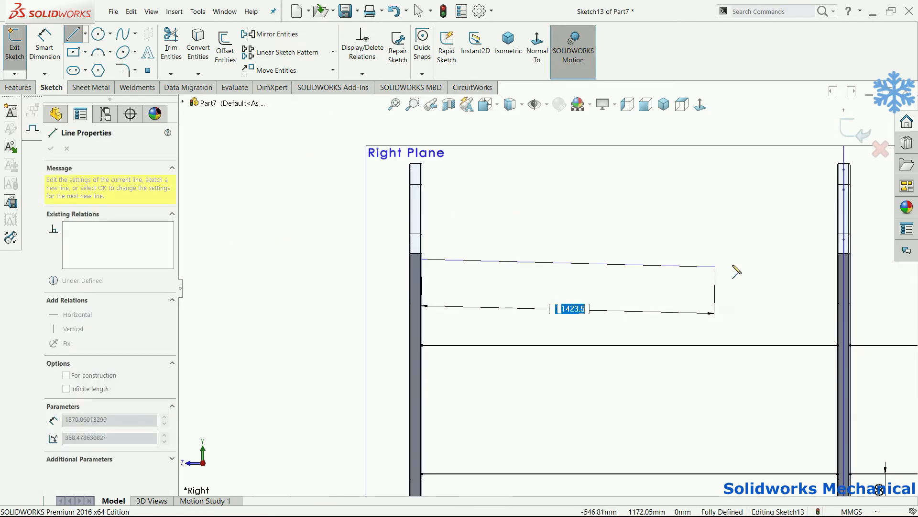
scroll(734, 267, "down", 2)
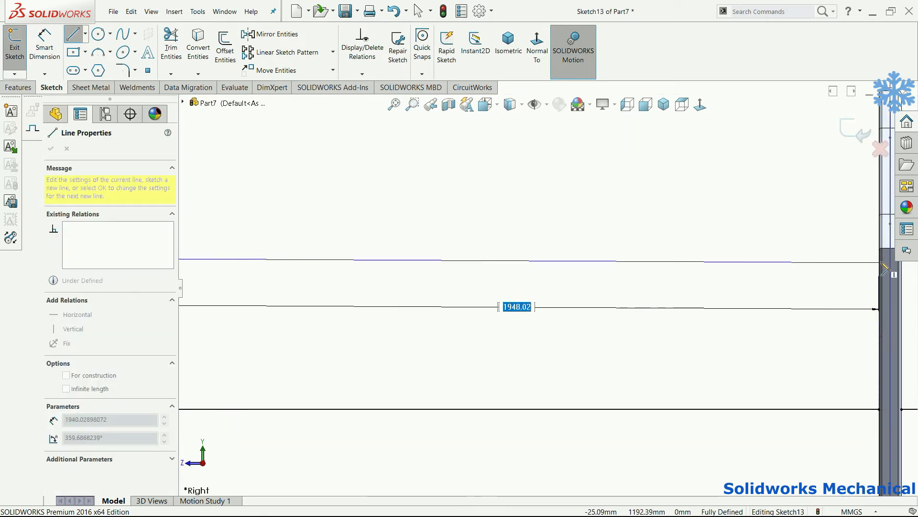
left_click(879, 258)
key("Escape")
scroll(785, 311, "up", 4)
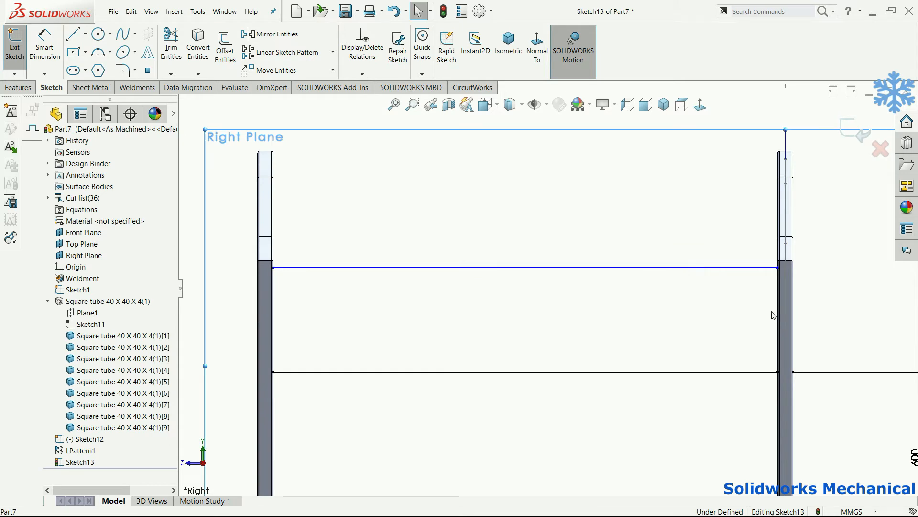
Draw a horizontal line from the middle frame's post to the rear frame's post, level with the new topmost line
key("l")
scroll(799, 294, "down", 4)
scroll(525, 281, "down", 2)
scroll(528, 289, "down", 1)
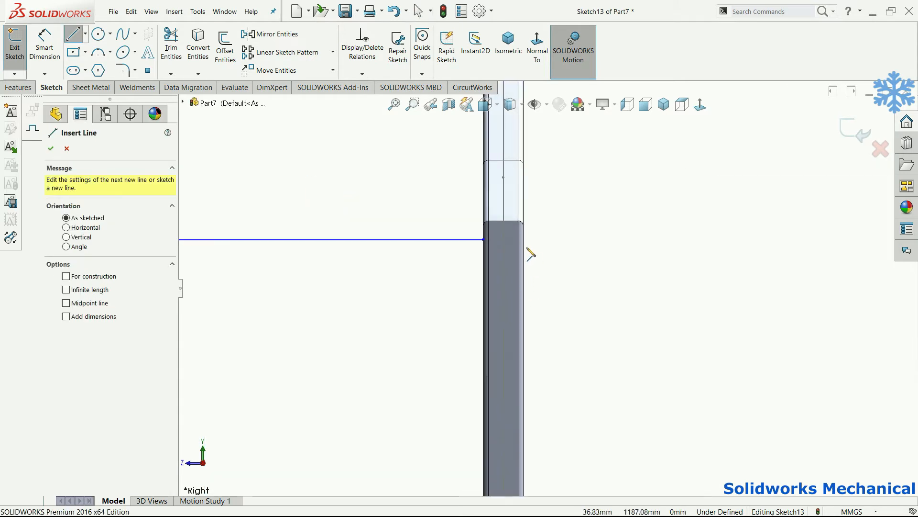
left_click(527, 242)
scroll(576, 281, "up", 4)
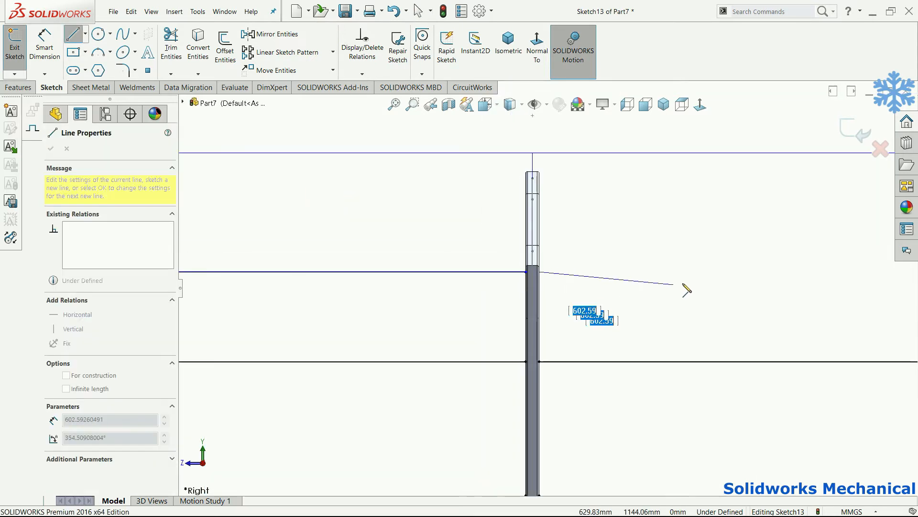
scroll(806, 285, "down", 4)
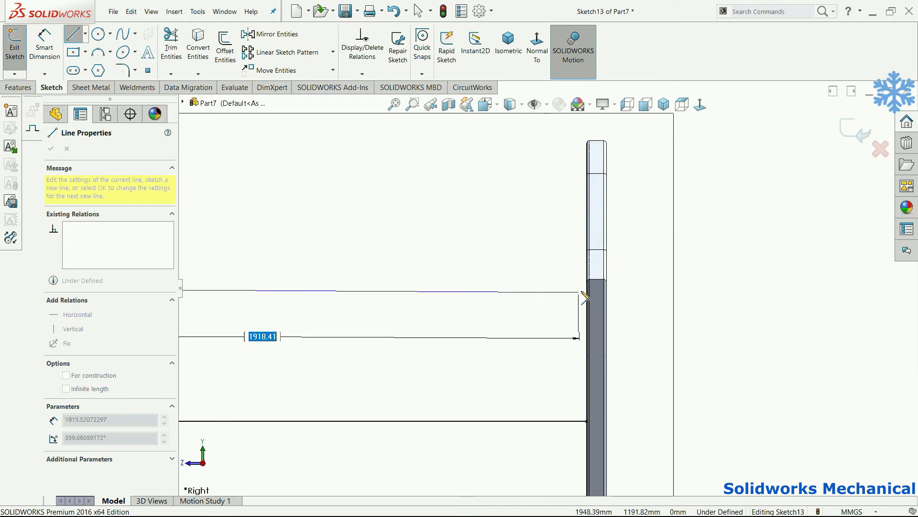
left_click(587, 288)
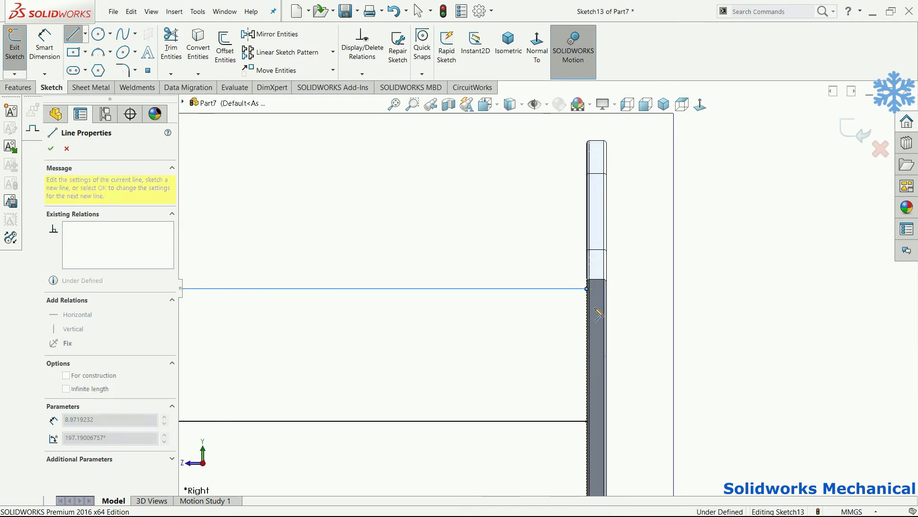
key("Escape")
key("Escape")
Dimension the vertical distance between the topmost and middle connecting lines and set it to 400 mm
right_click_drag(594, 348, 596, 256)
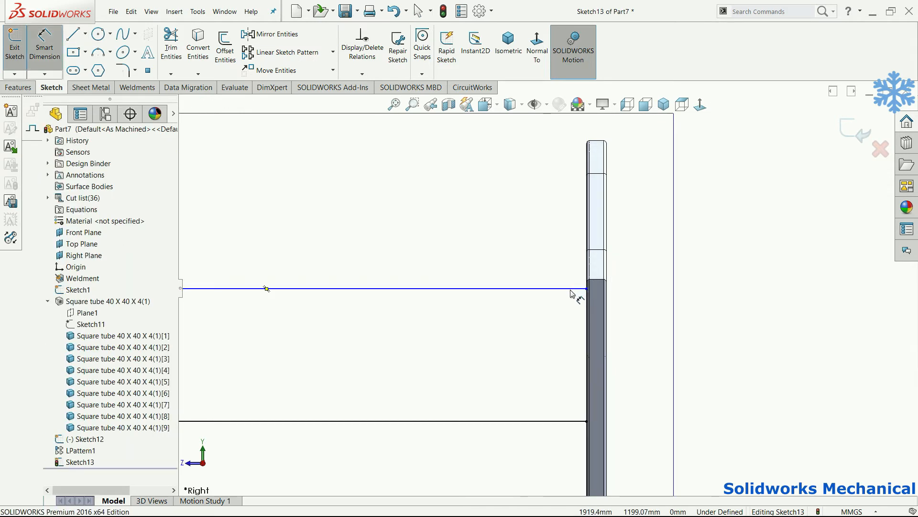
left_click(570, 289)
left_click(576, 421)
left_click(669, 383)
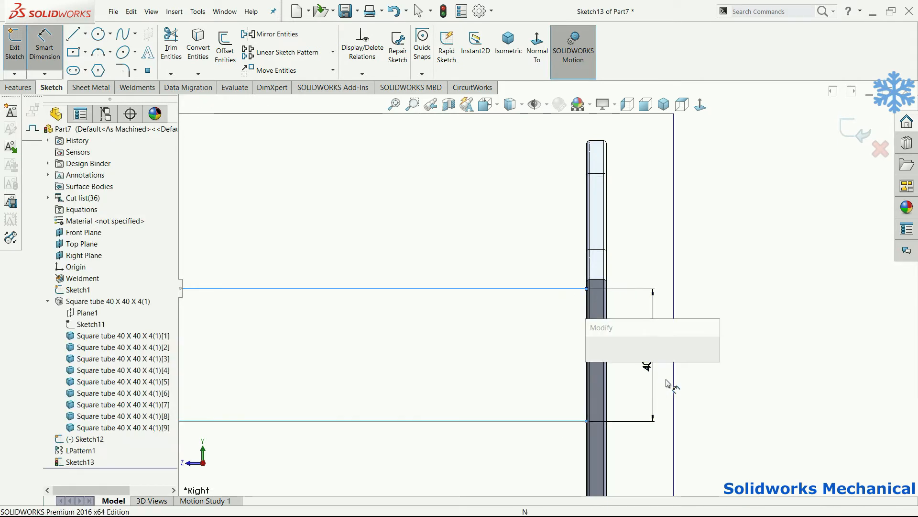
type("400")
key("Return")
middle_click_drag(651, 295, 698, 370)
key("Escape")
scroll(699, 371, "up", 2)
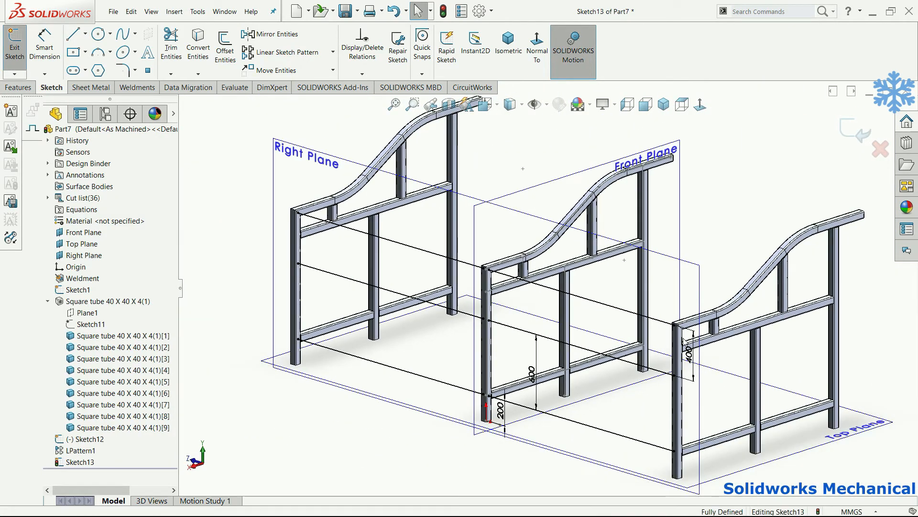
scroll(683, 332, "down", 6)
middle_click_drag(666, 316, 671, 273)
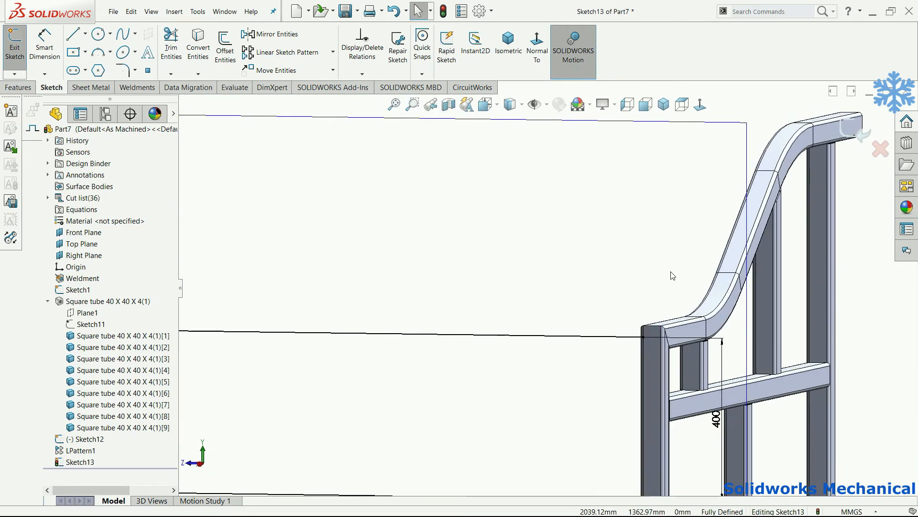
scroll(673, 276, "up", 1)
left_click(699, 105)
right_click_drag(701, 350, 700, 310)
scroll(349, 227, "down", 1)
scroll(362, 236, "down", 2)
left_click(391, 229)
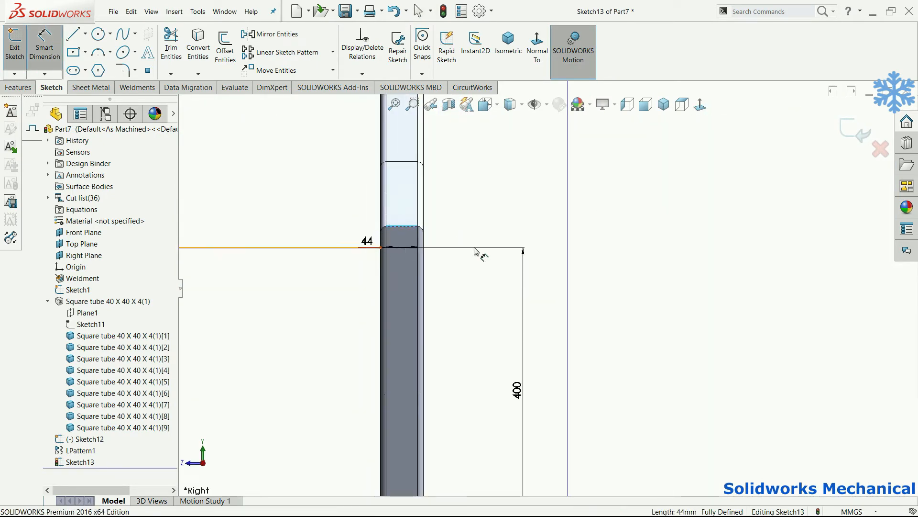
key("Escape")
Finish and exit the sketch of connecting lines
left_click(848, 133)
middle_click_drag(562, 319, 544, 330)
key("Escape")
Create a reference plane offset 1700 mm from the Right Plane, with the offset flipped toward the tall side of the frames
middle_click_drag(594, 193, 492, 149)
left_click(492, 149)
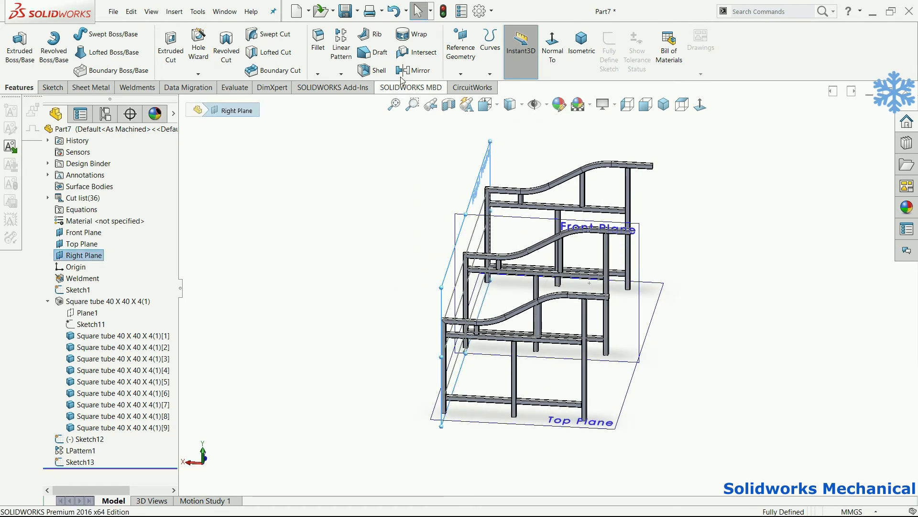
left_click(460, 73)
left_click(466, 84)
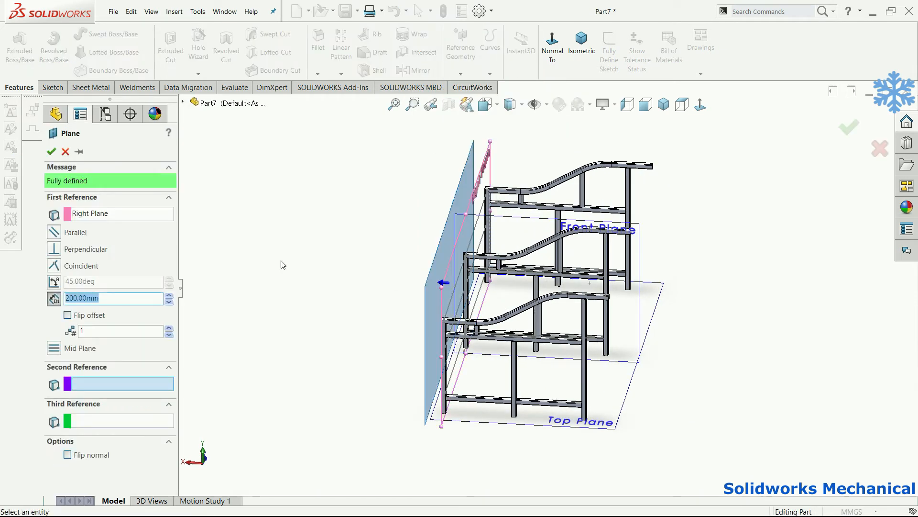
left_click(67, 315)
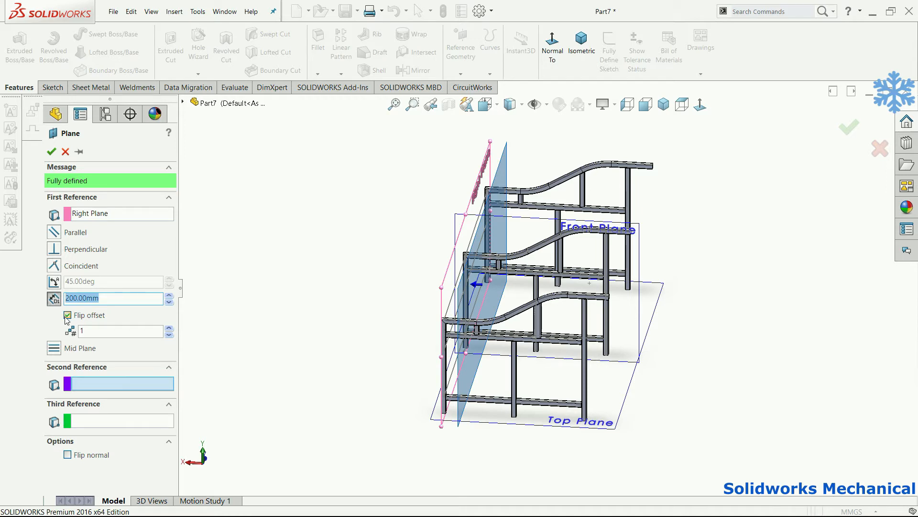
type("1700")
key("Return")
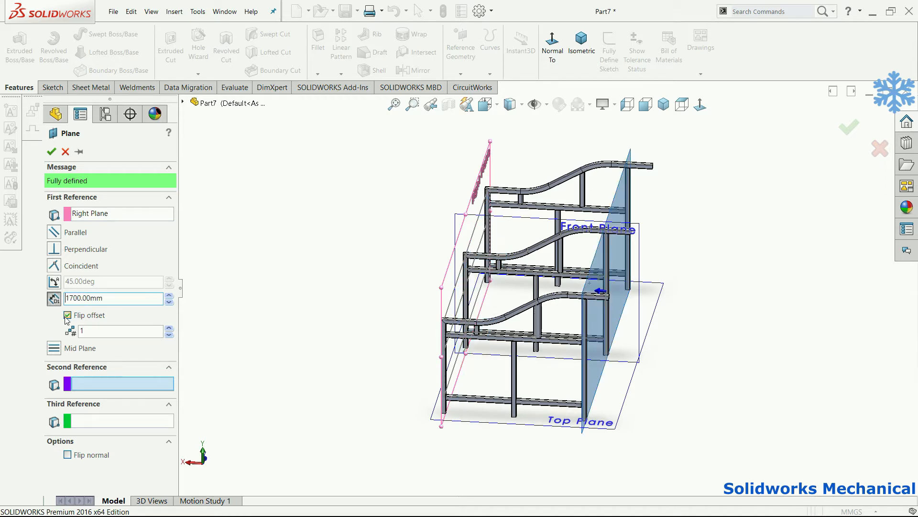
left_click(849, 127)
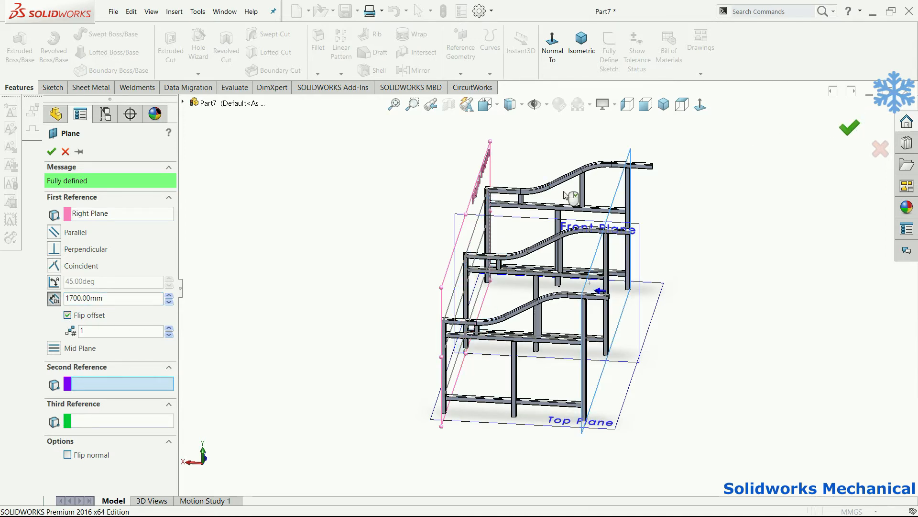
scroll(509, 245, "down", 4)
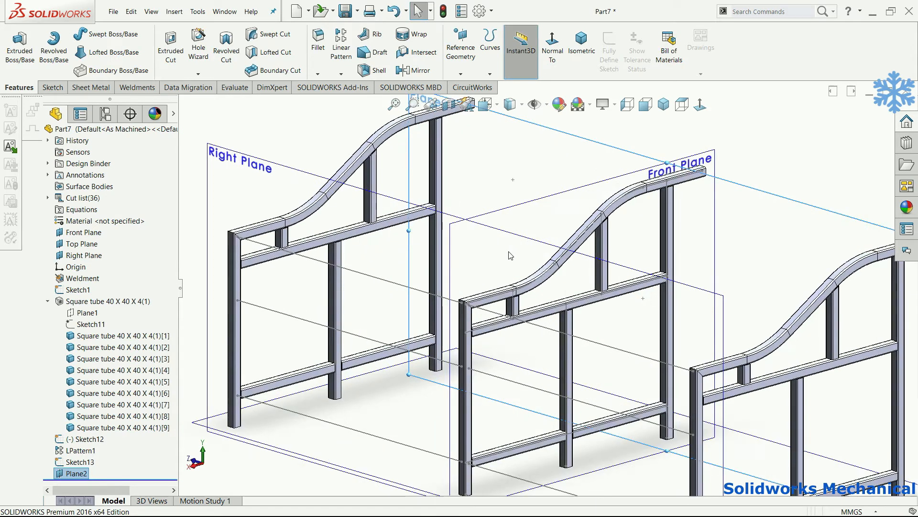
left_click(508, 248)
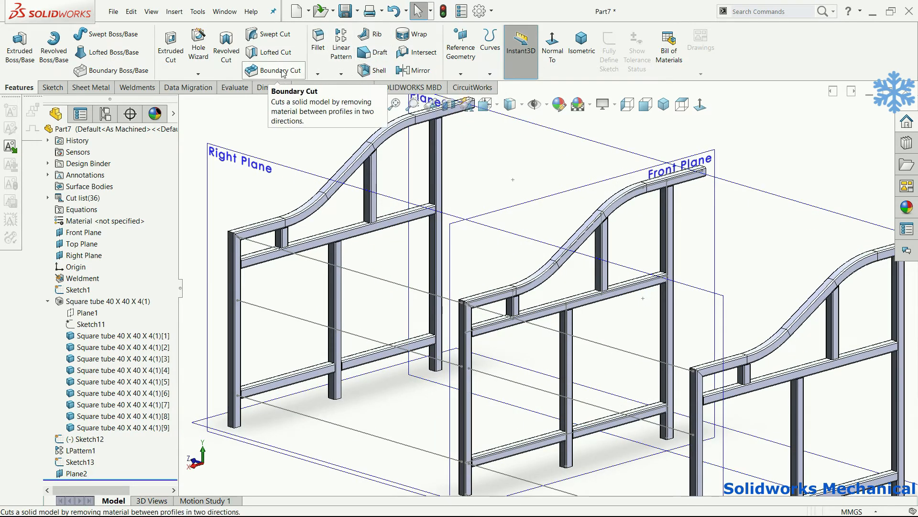
left_click(168, 13)
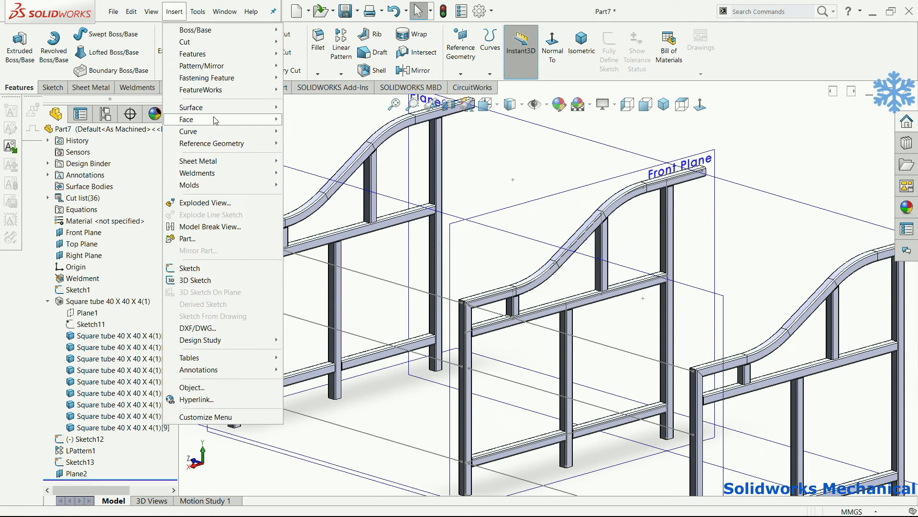
mouse_move(231, 173)
left_click(330, 185)
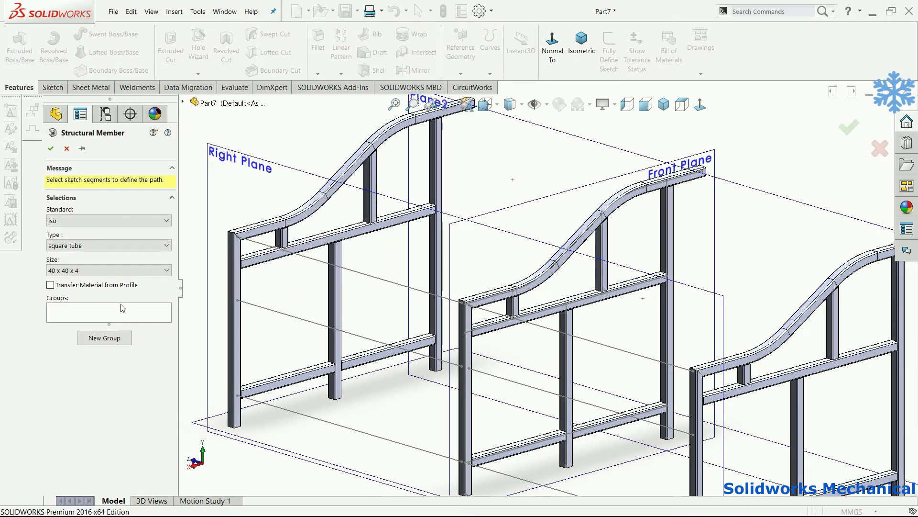
left_click(105, 314)
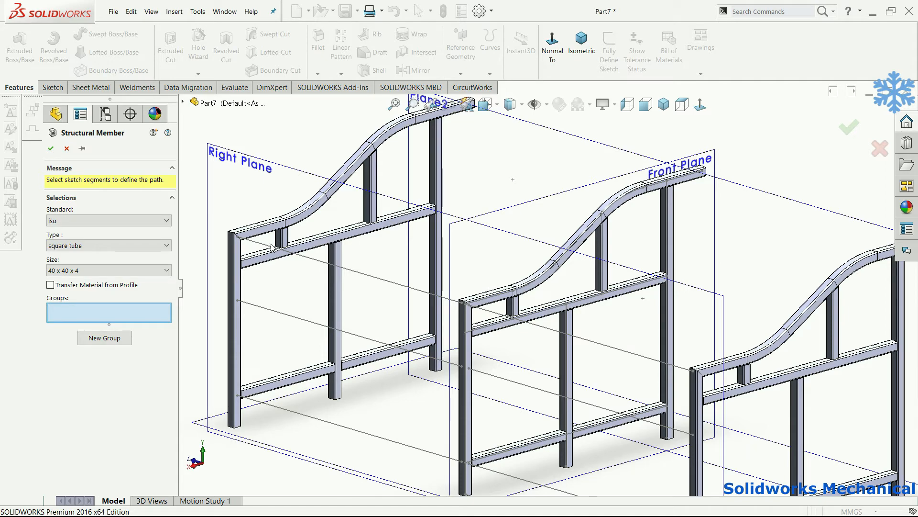
left_click(880, 149)
Start a sketch on the plane offset 1700 mm from the Right Plane
scroll(502, 153, "up", 1)
middle_click_drag(498, 152, 270, 165)
scroll(486, 224, "up", 1)
key("ctrl+7")
left_click(401, 219)
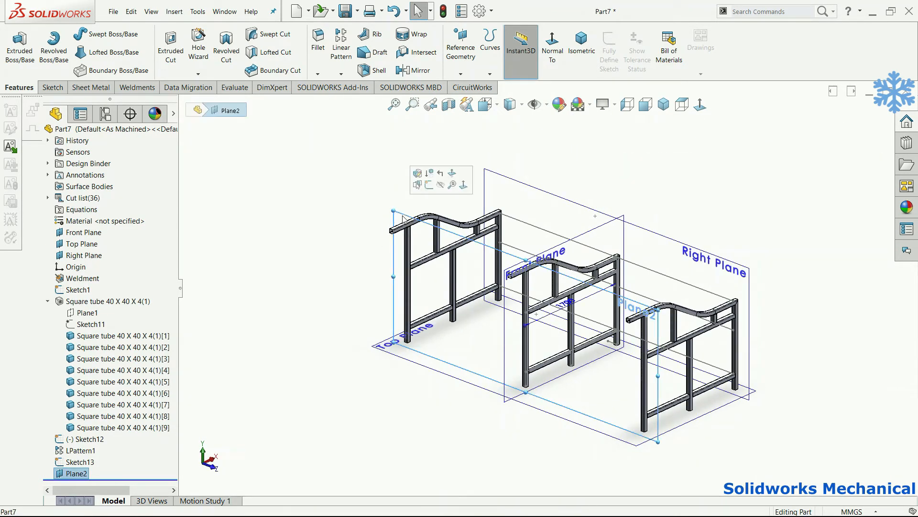
left_click(429, 185)
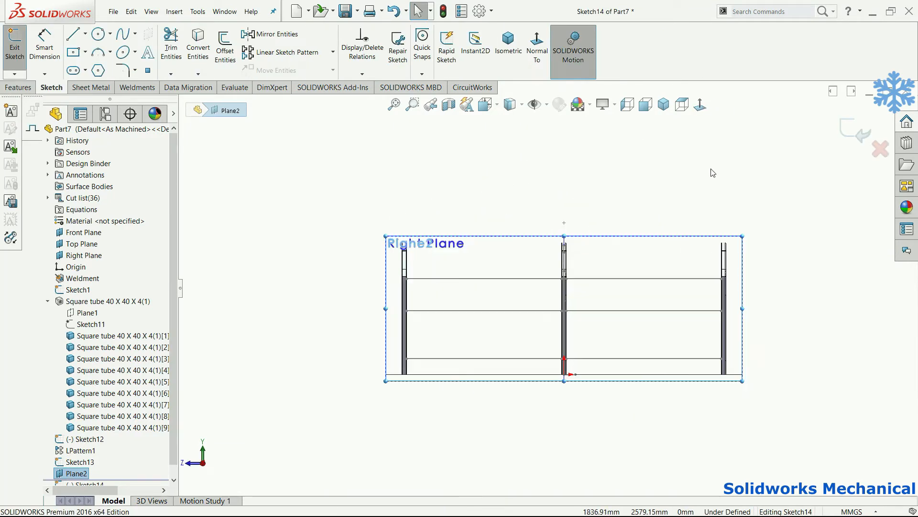
Draw a horizontal line about 1940 mm long near the frame tops, from the front frame's inner edge to the middle frame
key("l")
scroll(406, 248, "down", 3)
middle_click_drag(405, 248, 394, 241)
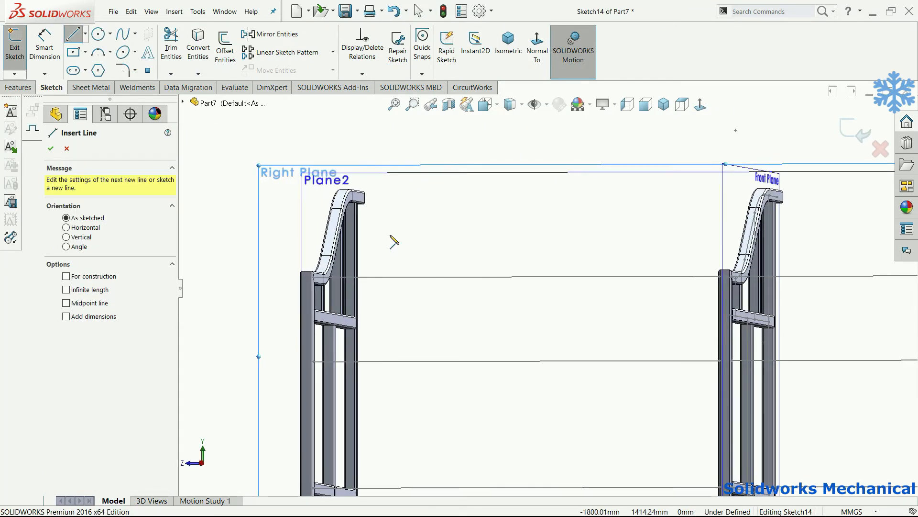
left_click(700, 104)
scroll(342, 200, "down", 3)
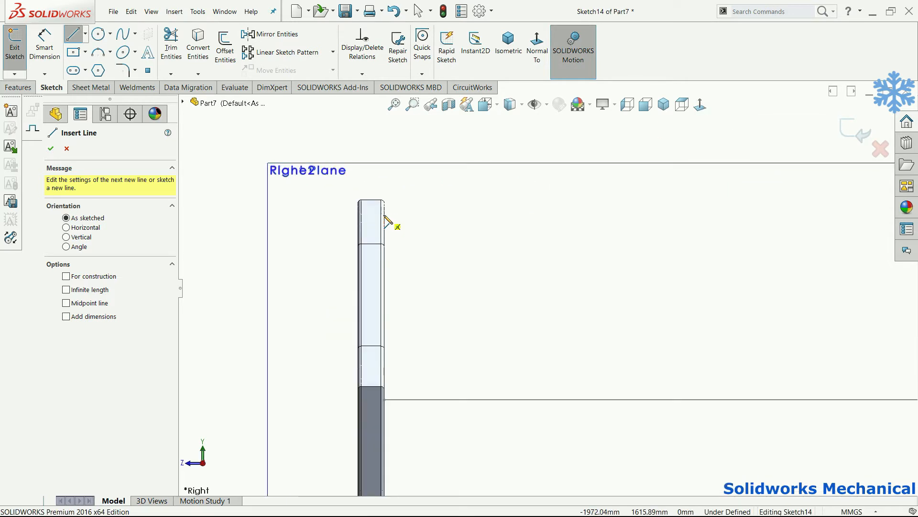
left_click(384, 217)
scroll(598, 240, "up", 7)
scroll(737, 271, "down", 6)
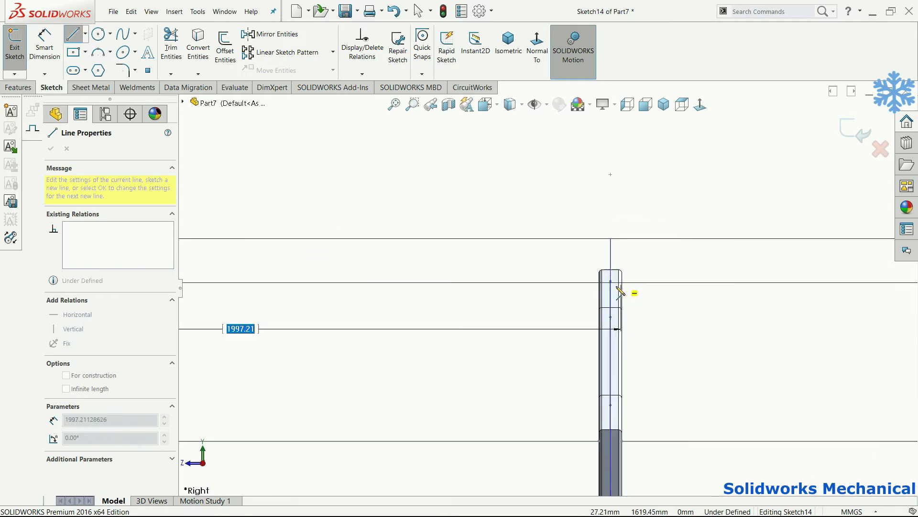
scroll(621, 290, "down", 1)
left_click(590, 282)
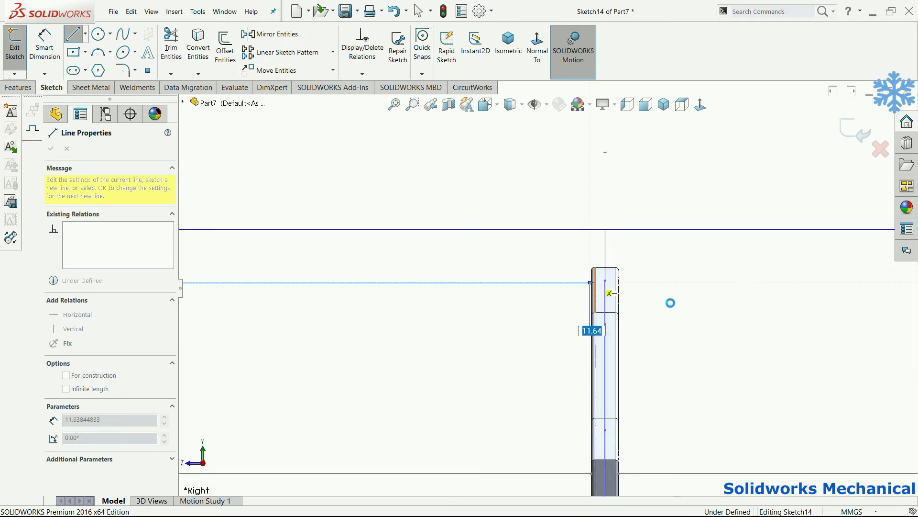
key("Escape")
Draw a horizontal line about 1940 mm long near the frame tops, from the middle frame to the rear frame's inner edge
key("l")
scroll(623, 286, "down", 4)
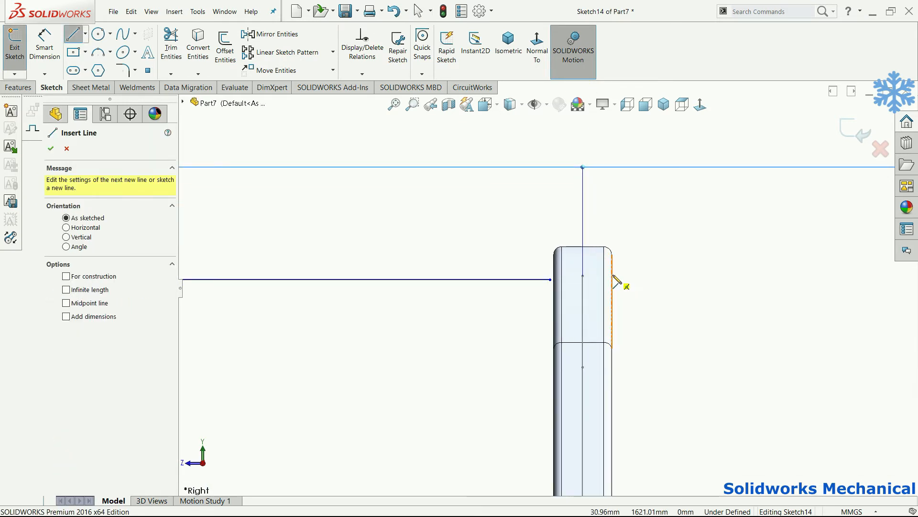
left_click(612, 282)
scroll(702, 280, "up", 6)
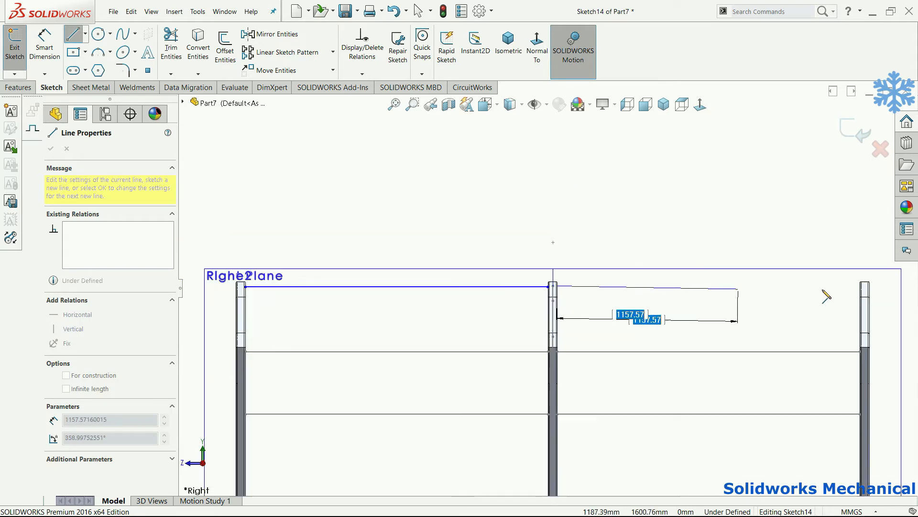
scroll(813, 299, "up", 2)
scroll(794, 300, "down", 5)
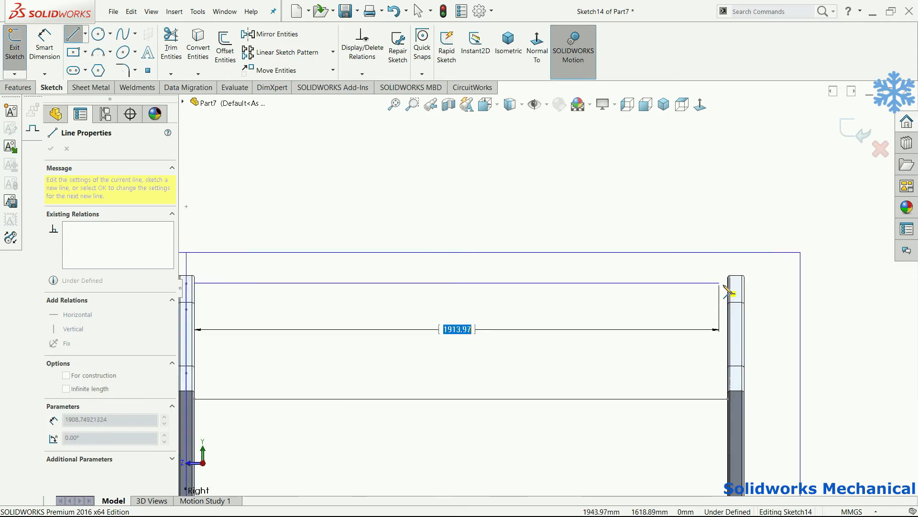
scroll(736, 287, "down", 3)
left_click(680, 284)
key("Escape")
scroll(593, 325, "up", 3)
right_click_drag(552, 346, 539, 295)
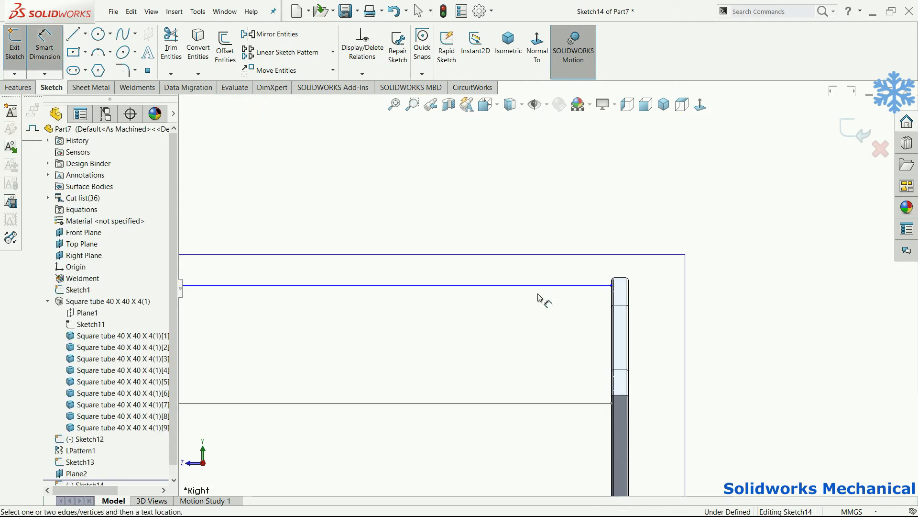
scroll(538, 297, "up", 3)
left_click(529, 286)
scroll(517, 335, "up", 1)
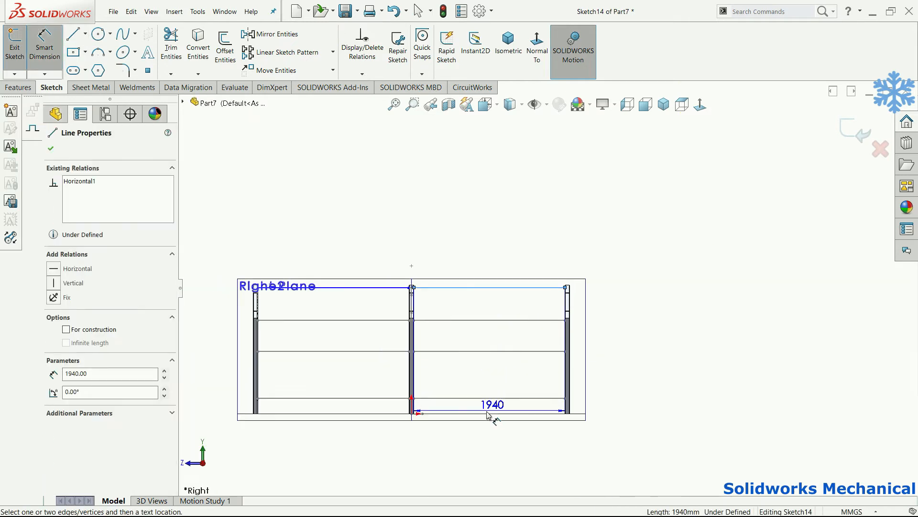
left_click(411, 413)
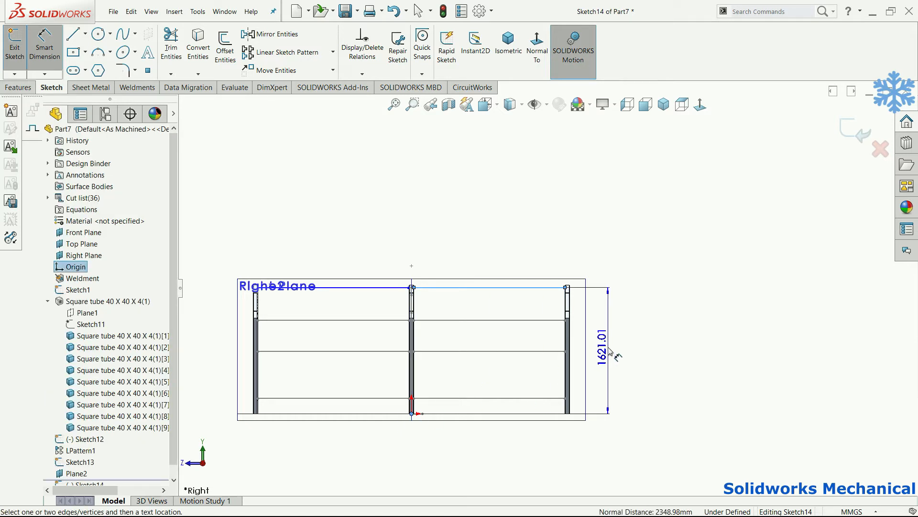
left_click(609, 350)
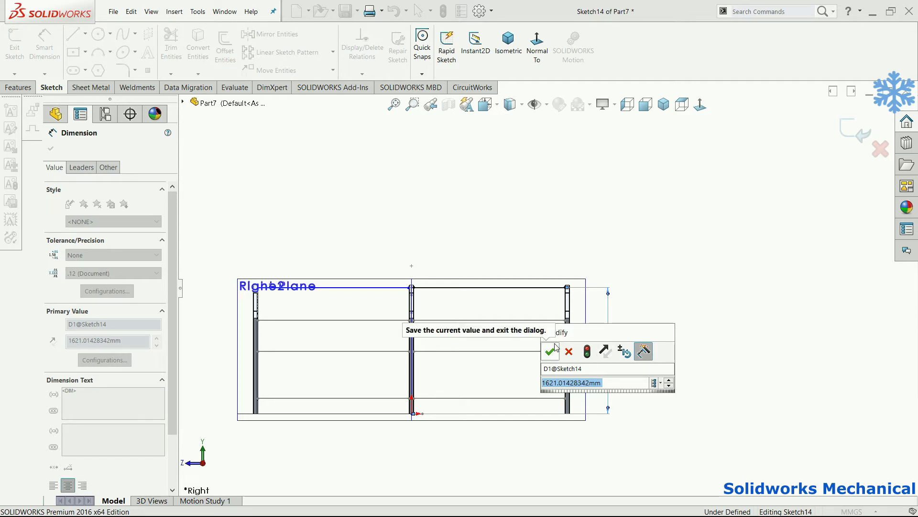
type("1200")
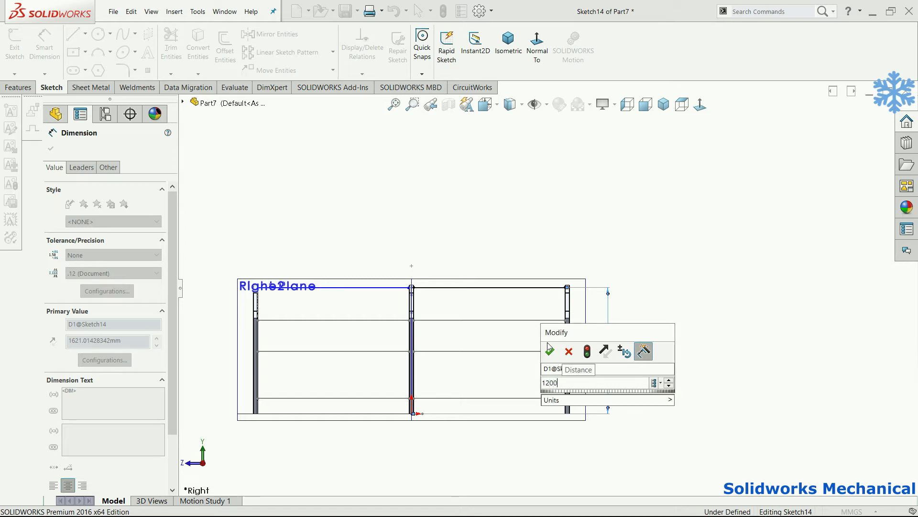
type("-170")
key("Return")
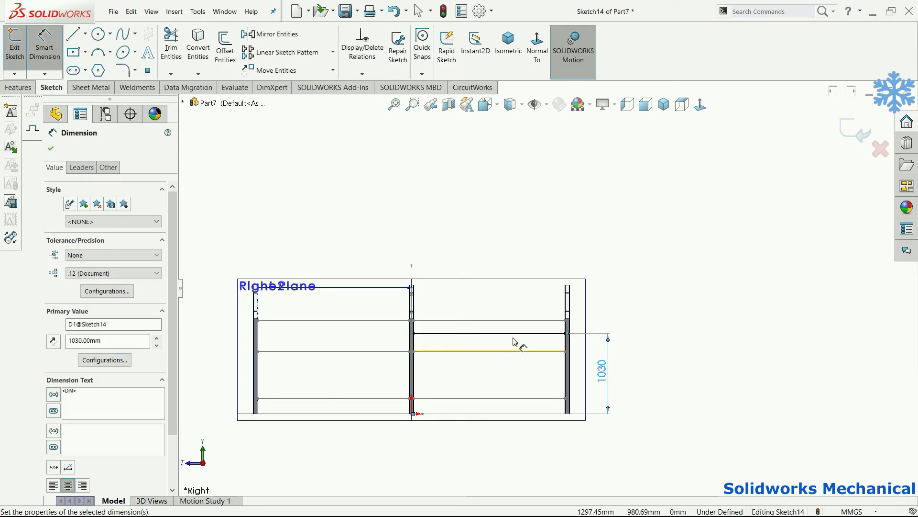
key("Escape")
Make the line between the front and middle frames collinear with the 1030 mm high line
middle_click_drag(566, 331, 488, 356)
left_click(700, 104)
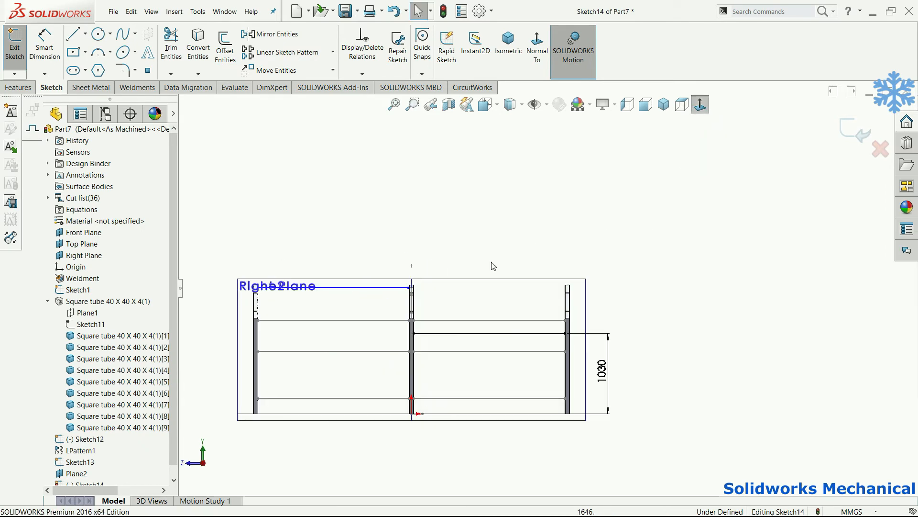
left_click(372, 288)
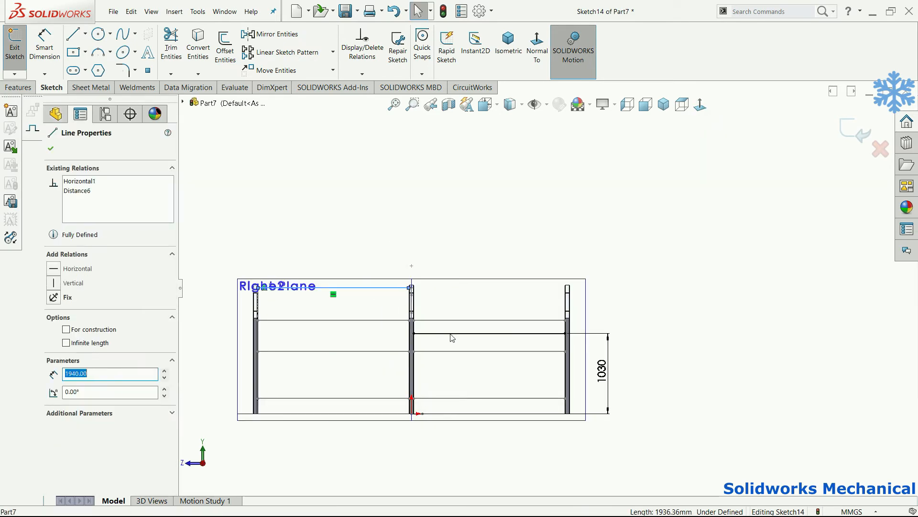
left_click(443, 333, "ctrl")
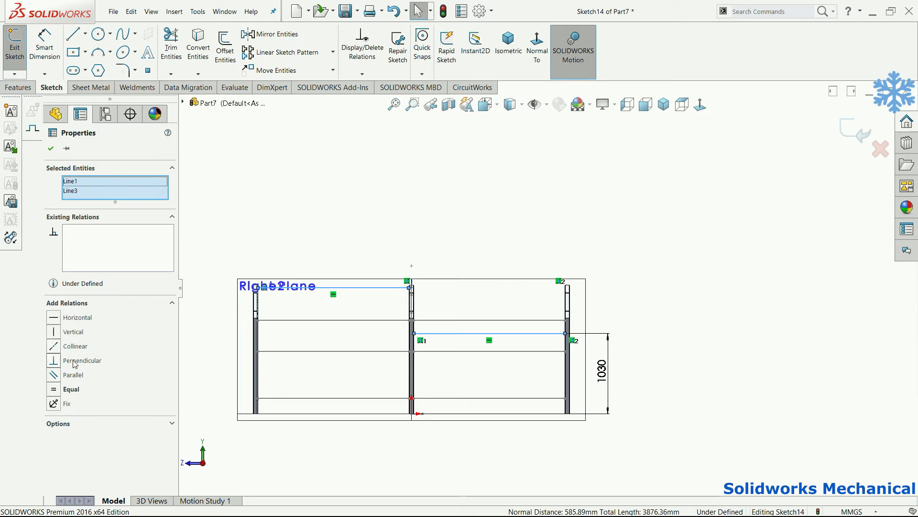
left_click(74, 346)
key("Escape")
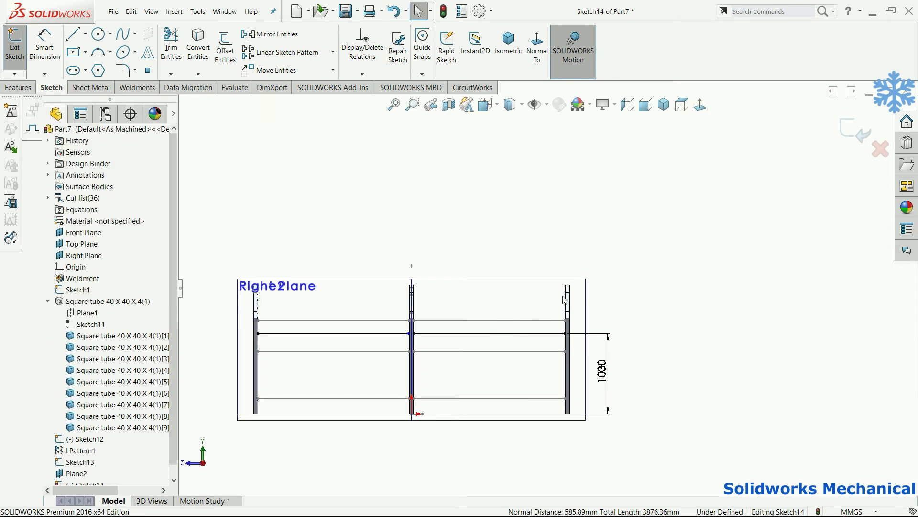
Draw a second horizontal line near the frame tops, from the middle frame's edge to the rear frame's inner edge
key("l")
scroll(626, 340, "down", 5)
scroll(293, 258, "up", 3)
scroll(375, 249, "down", 8)
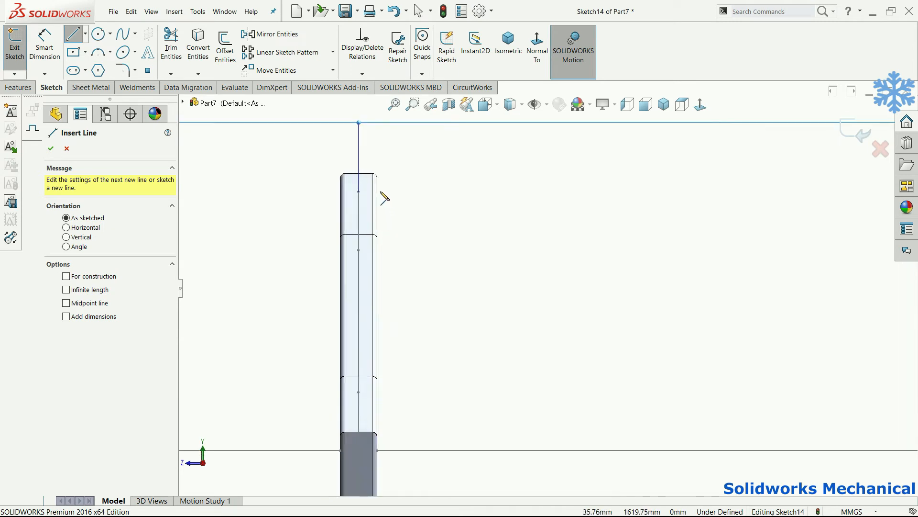
scroll(381, 196, "down", 3)
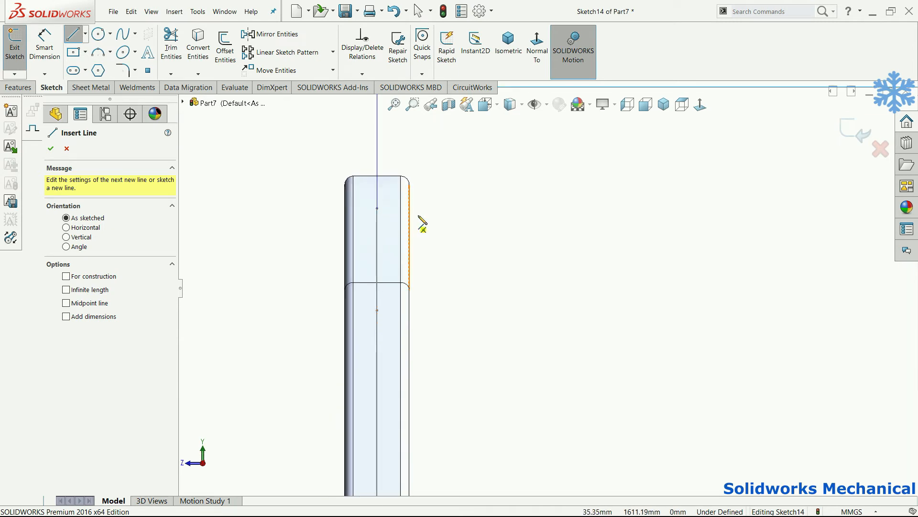
left_click(411, 218)
scroll(639, 248, "up", 10)
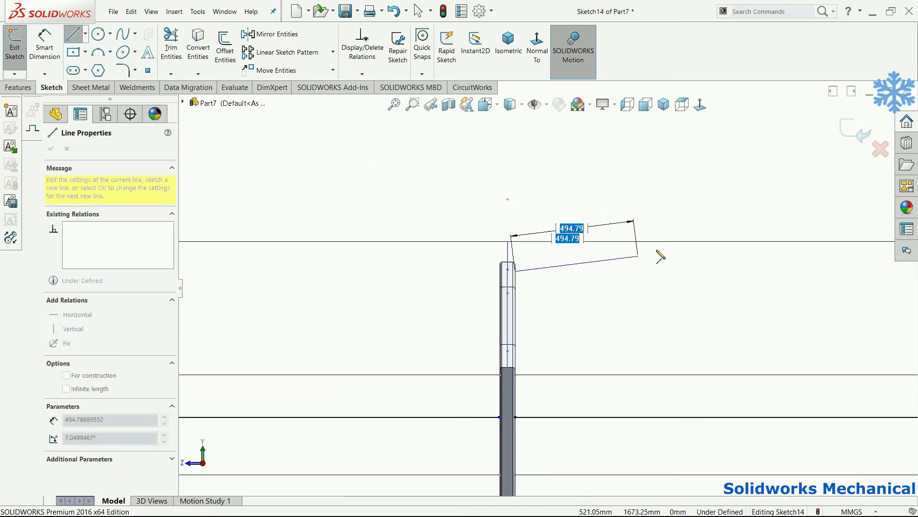
scroll(856, 283, "down", 5)
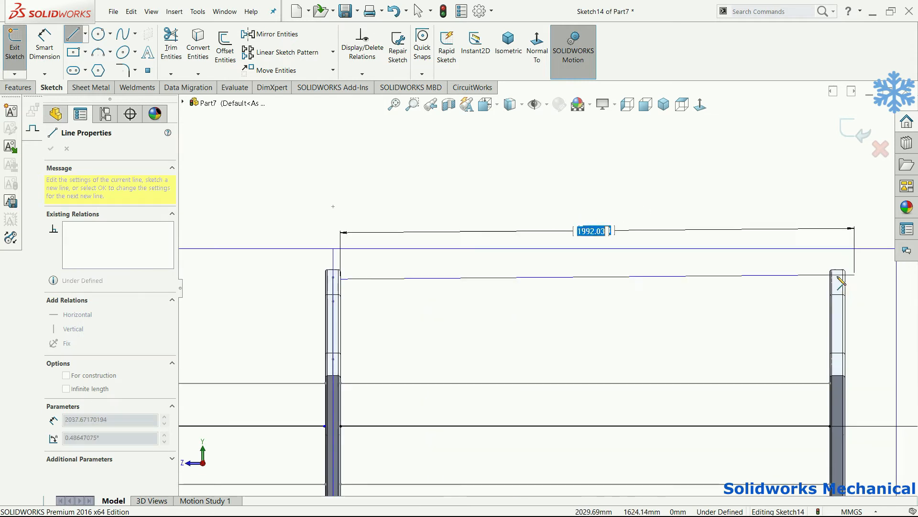
left_click(790, 286)
key("Escape")
Draw a horizontal line about 1940 mm long from the middle frame to the front frame, level with the new upper line
scroll(532, 344, "up", 3)
scroll(532, 344, "up", 2)
key("l")
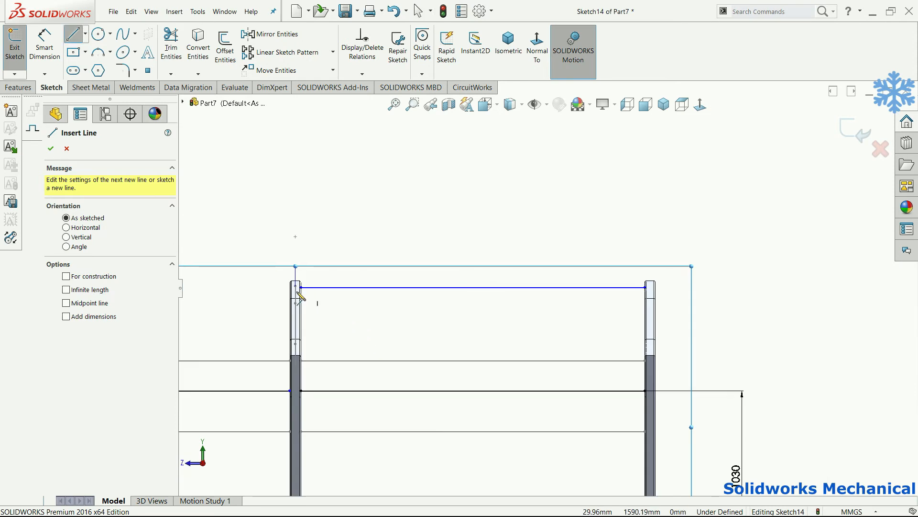
scroll(299, 296, "down", 5)
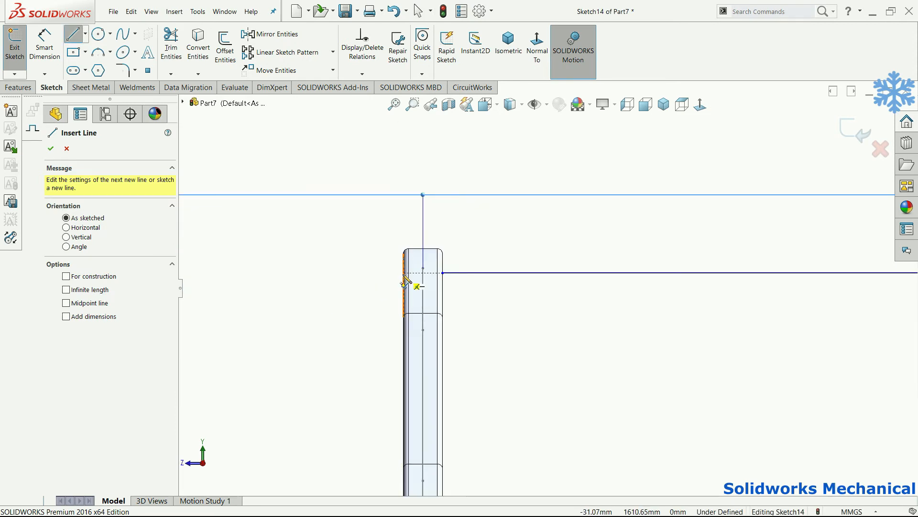
left_click(404, 283)
scroll(335, 301, "up", 4)
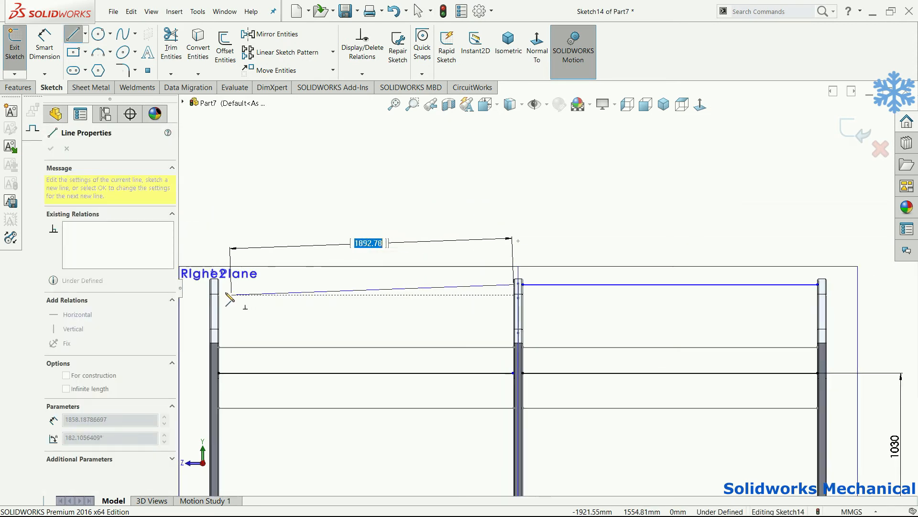
scroll(229, 299, "down", 5)
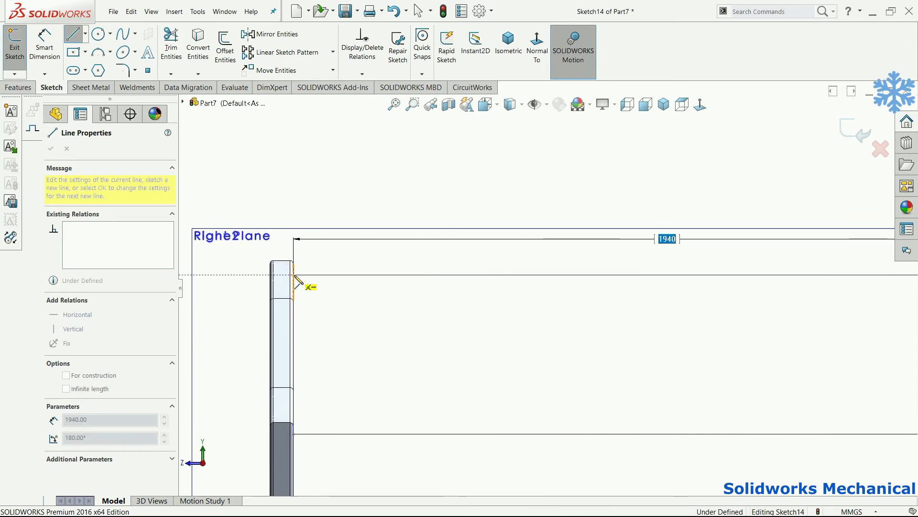
left_click(295, 275)
key("Escape")
key("Escape")
Dimension the vertical distance between the upper connecting line and the 1030 mm high line and set it to 600 mm
right_click_drag(415, 394, 432, 314)
scroll(417, 267, "up", 5)
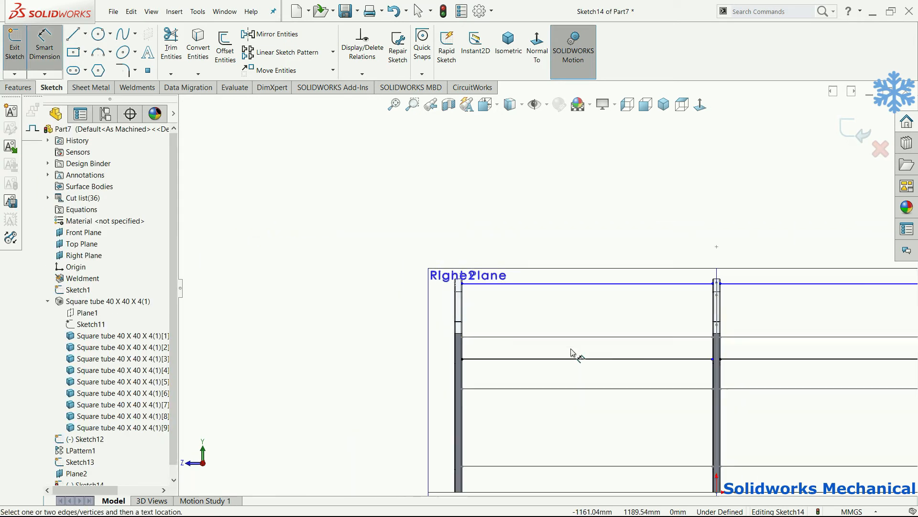
scroll(579, 330, "up", 2)
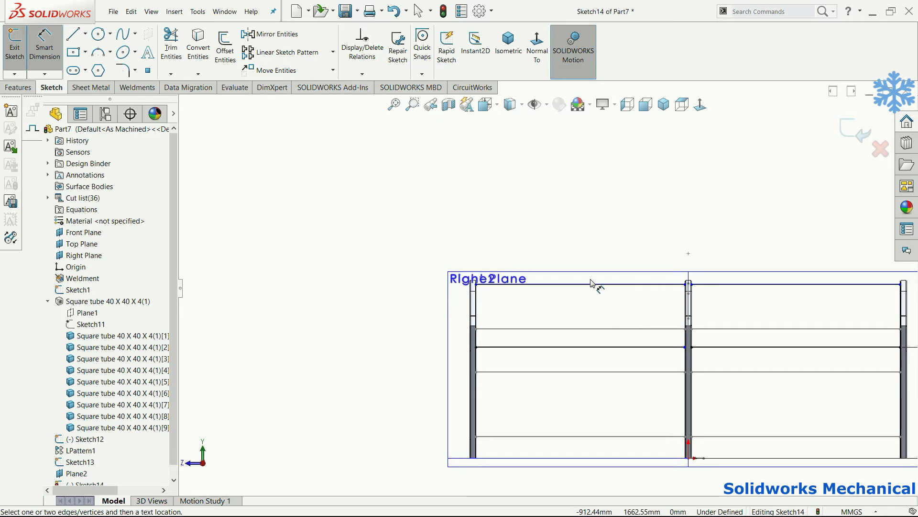
scroll(632, 297, "up", 3)
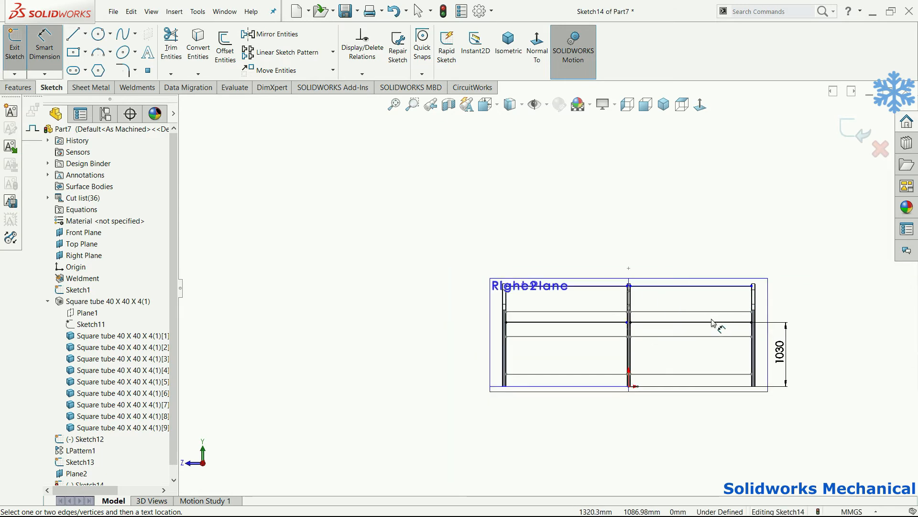
left_click(715, 287)
left_click(717, 322)
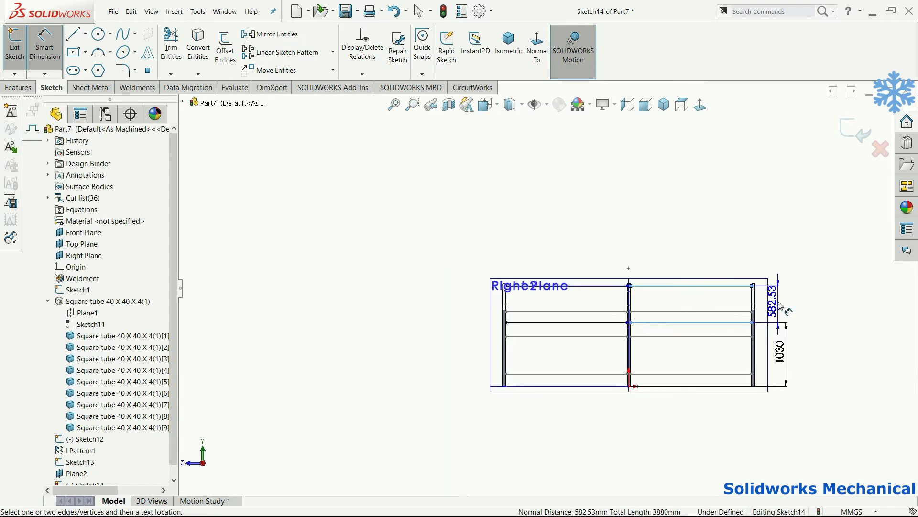
left_click(777, 308)
type("600")
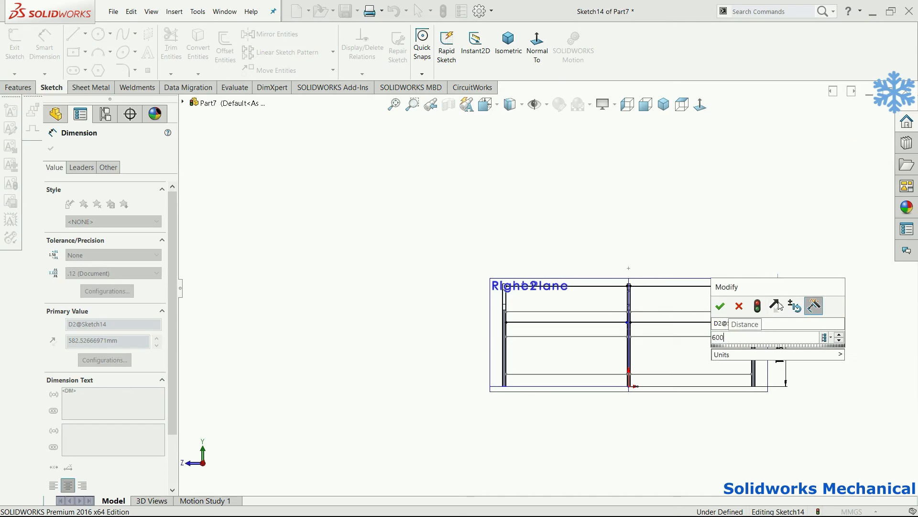
key("Return")
Examine how the end of the upper connecting line sits against the top of the rear frame's tube
scroll(739, 267, "down", 2)
mouse_move(739, 267)
middle_mouse_down()
mouse_move(691, 229)
mouse_move(647, 247)
mouse_move(656, 249)
mouse_move(531, 248)
mouse_move(506, 260)
mouse_move(508, 308)
mouse_move(516, 292)
mouse_move(448, 251)
middle_mouse_up()
scroll(516, 287, "down", 6)
left_click(699, 108)
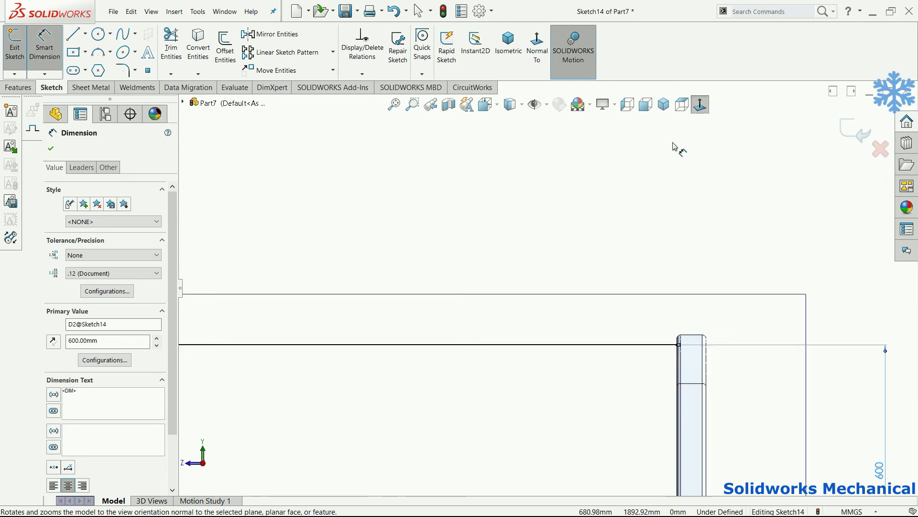
scroll(680, 318, "down", 3)
key("Escape")
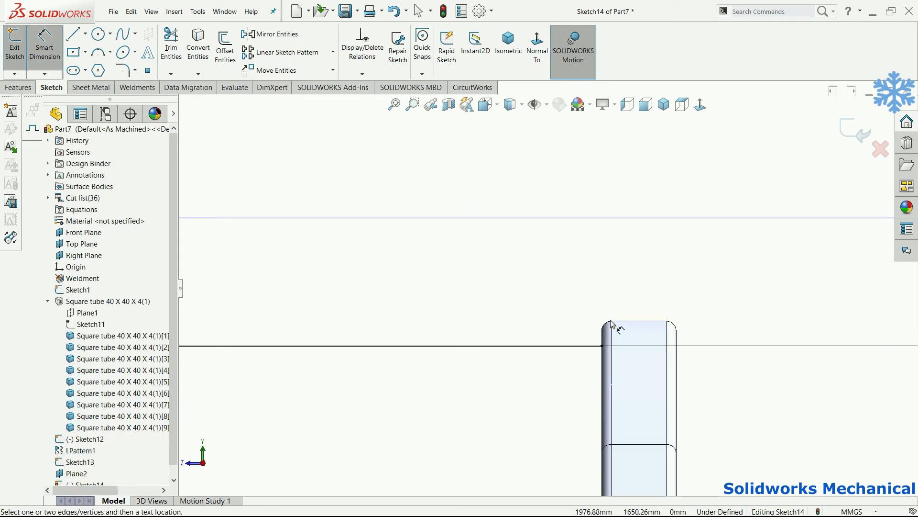
scroll(623, 327, "down", 3)
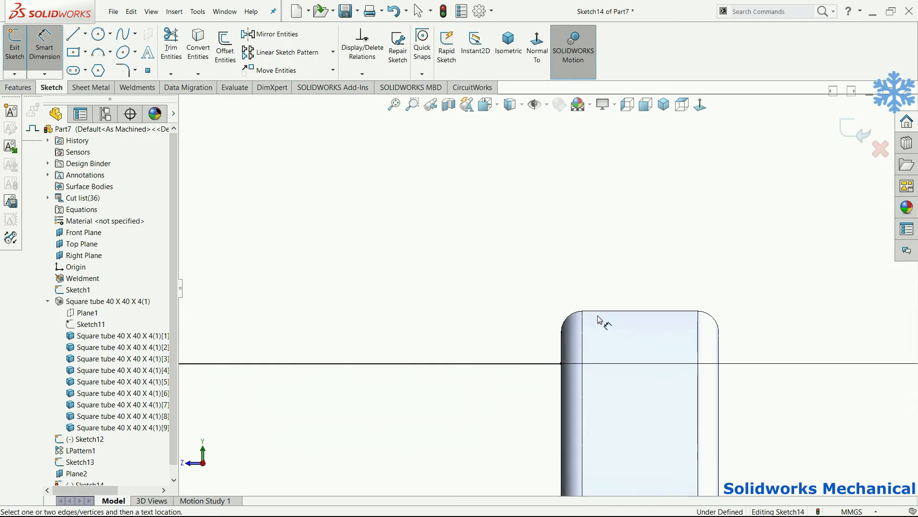
left_click(572, 362)
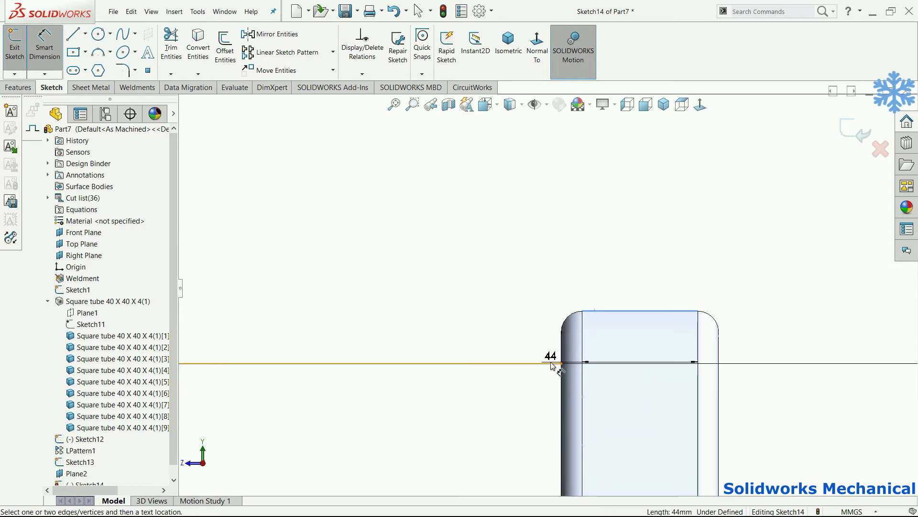
scroll(689, 345, "up", 5)
key("Escape")
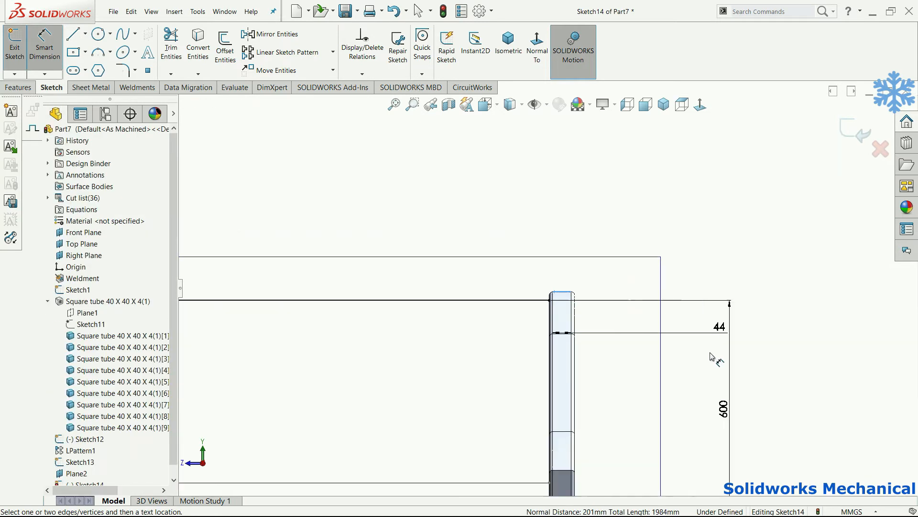
Set the vertical distance between the two connecting lines to 600-10 (590 mm) and finish the sketch
double_click(724, 409)
type("6")
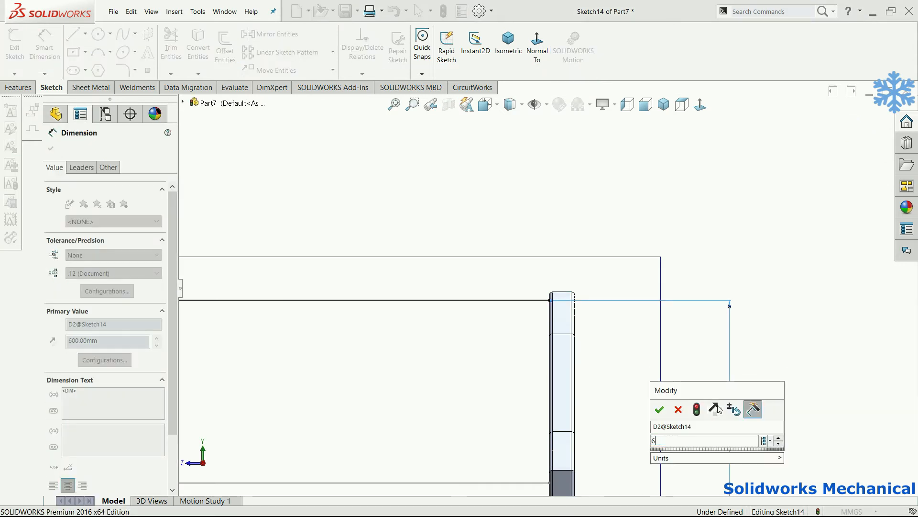
type("00-10")
key("Return")
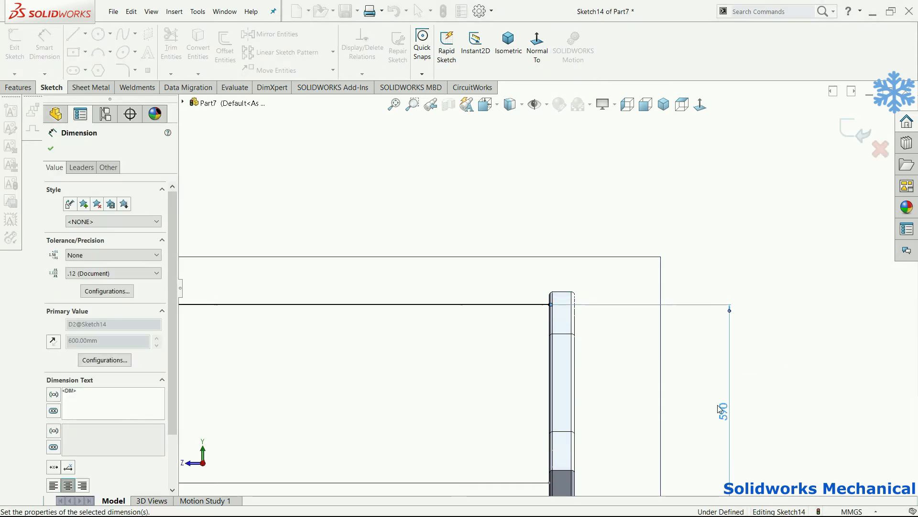
key("ctrl+b")
key("f")
middle_click_drag(712, 287, 631, 313)
middle_click_drag(581, 306, 482, 317)
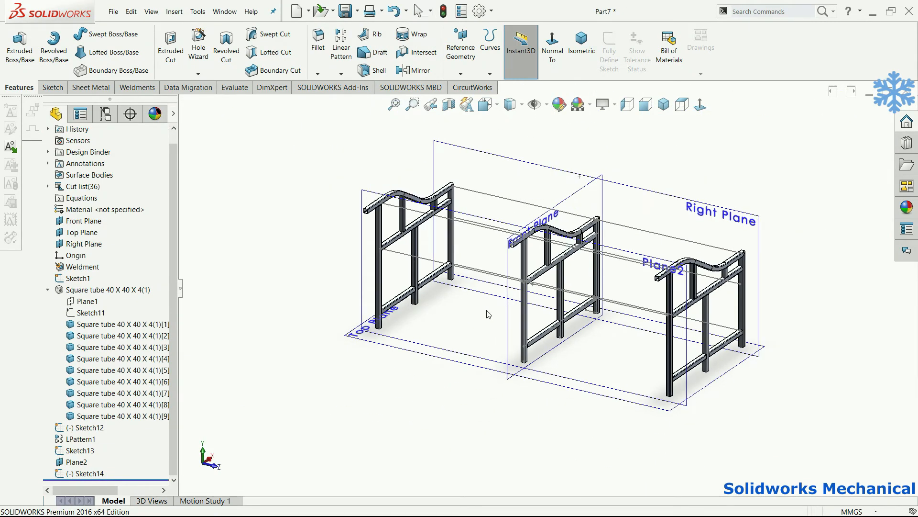
Start an iso square tube 40 x 40 x 4 structural member along the four upper and mid-height lines between the rear and middle frames
left_click(172, 13)
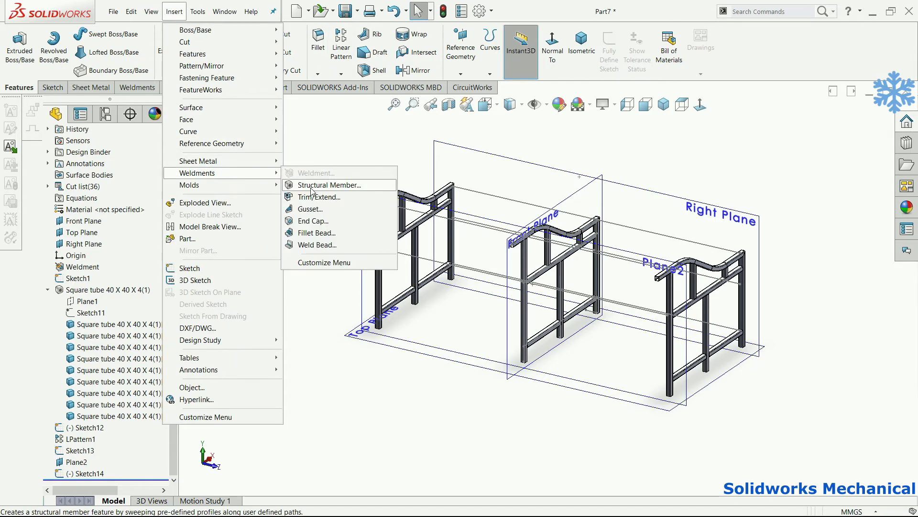
left_click(325, 185)
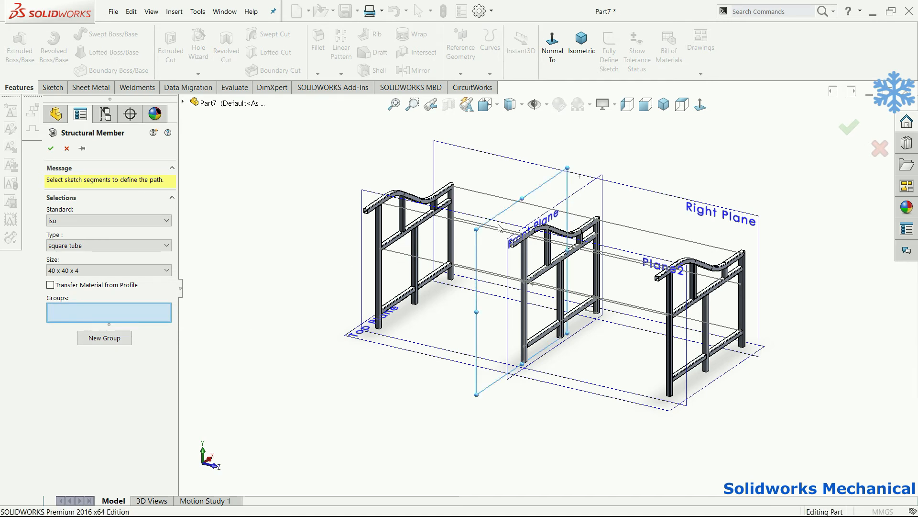
left_click(438, 262)
scroll(438, 262, "up", 1)
middle_click_drag(438, 262, 480, 161)
left_click(458, 224)
mouse_move(470, 247)
middle_mouse_down()
mouse_move(468, 282)
mouse_move(479, 257)
mouse_move(507, 335)
middle_mouse_up()
left_click(472, 238)
scroll(472, 238, "down", 3)
scroll(478, 256, "up", 1)
left_click(483, 252)
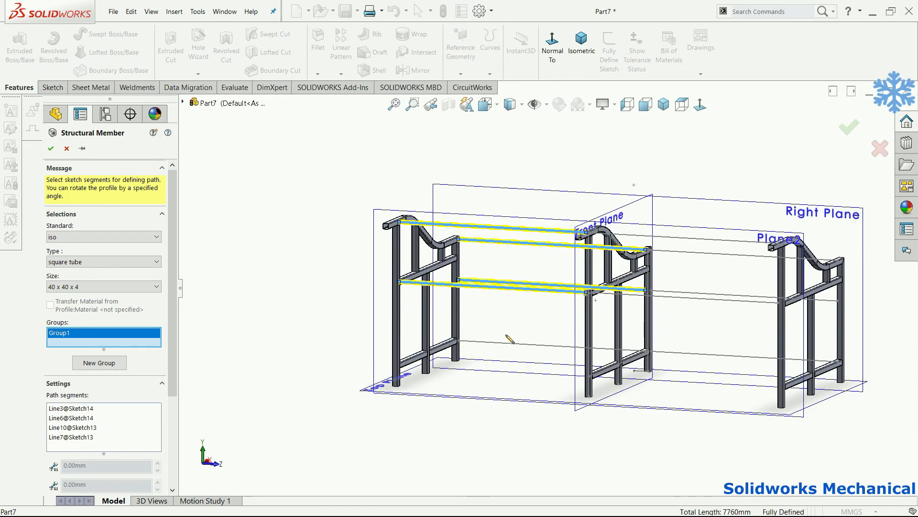
Add the bottom line between the rear and middle frames and all five lines between the middle and front frames, and create the members
left_click(508, 347)
left_click(669, 358)
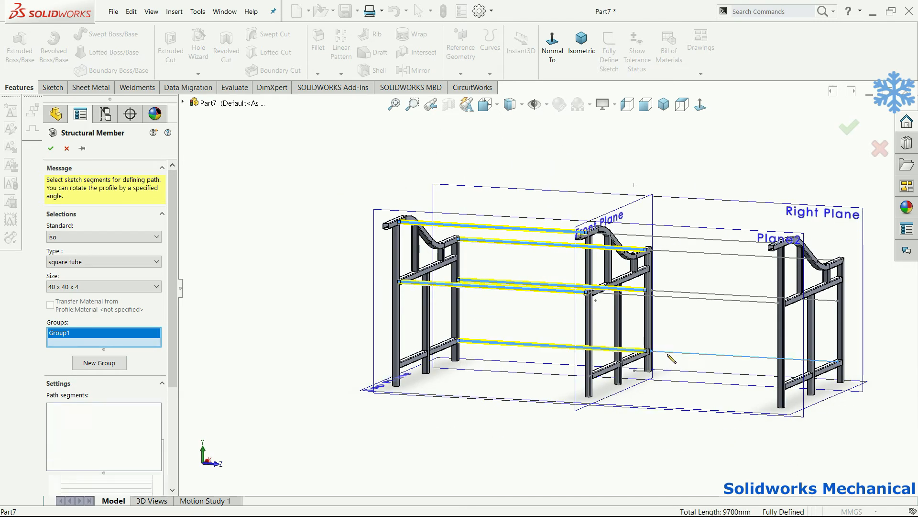
mouse_move(676, 249)
middle_mouse_down()
mouse_move(697, 311)
mouse_move(695, 266)
mouse_move(678, 300)
mouse_move(664, 227)
mouse_move(659, 247)
middle_mouse_up()
left_click(697, 312)
left_click(678, 299)
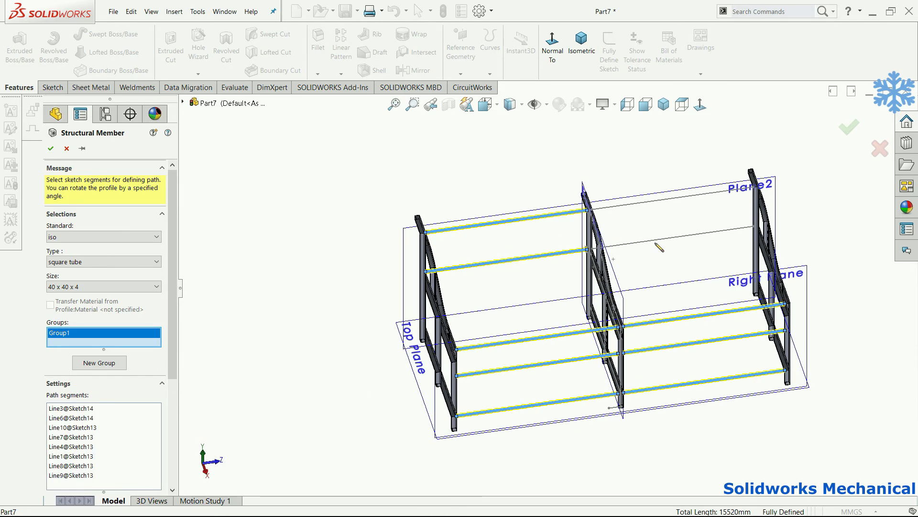
left_click(639, 210)
left_click(647, 243)
mouse_move(647, 243)
middle_mouse_down()
mouse_move(555, 271)
mouse_move(634, 249)
mouse_move(574, 258)
middle_mouse_up()
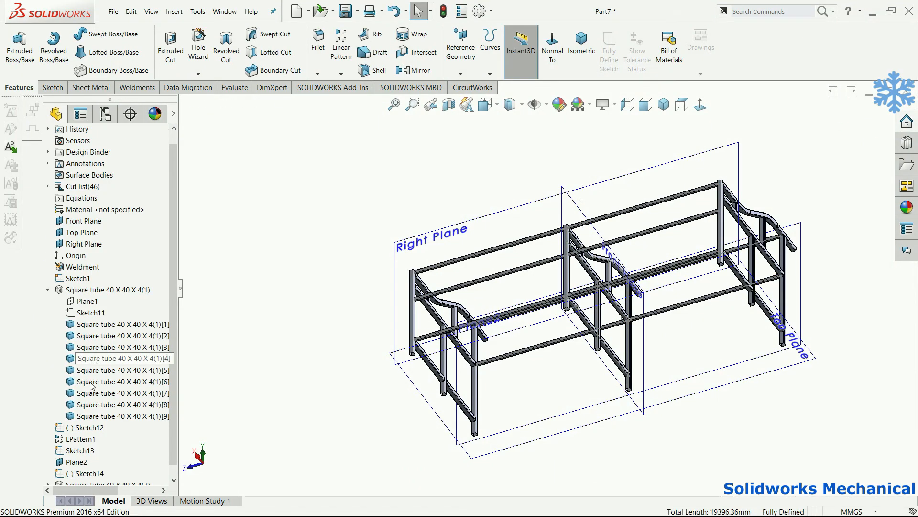
Edit the profile sketch of the connecting square tubes, set its width to 60 mm and rebuild the members
scroll(97, 475, "down", 1)
left_click(48, 473)
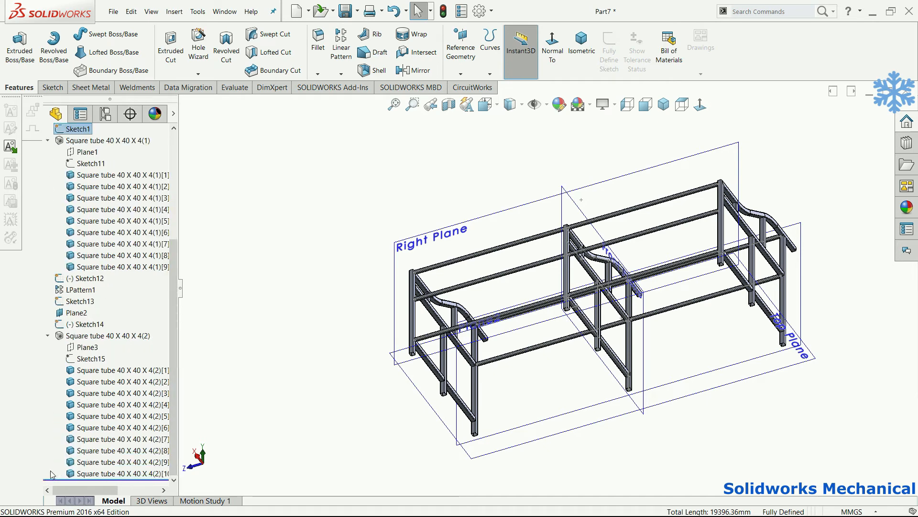
left_click(86, 358)
left_click(73, 336)
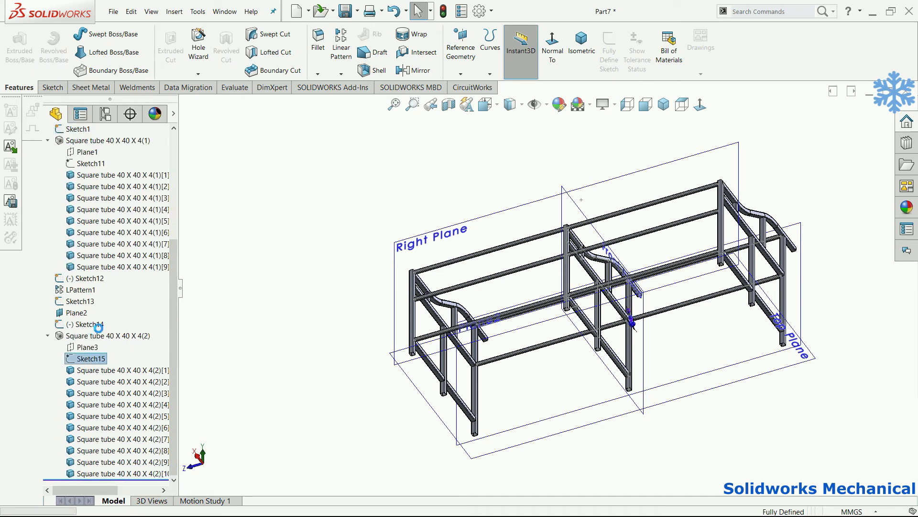
scroll(576, 306, "down", 10)
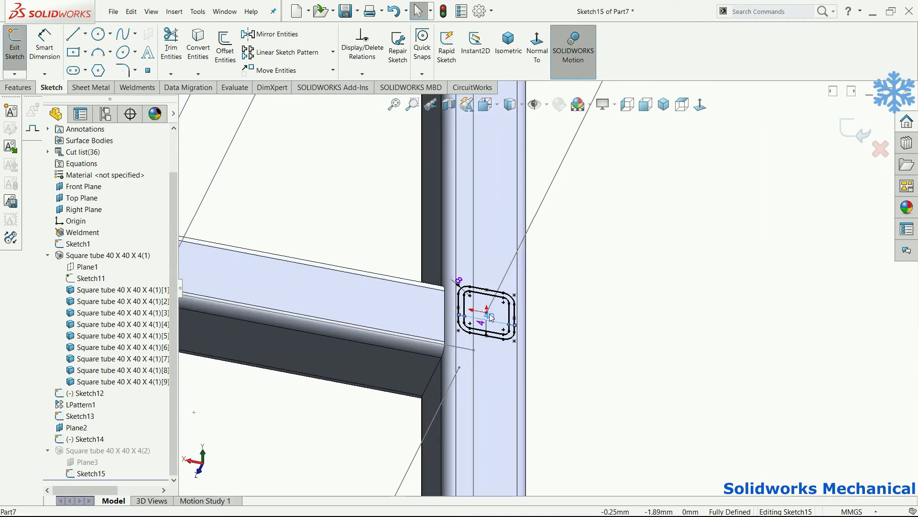
double_click(491, 316)
type("60")
key("Return")
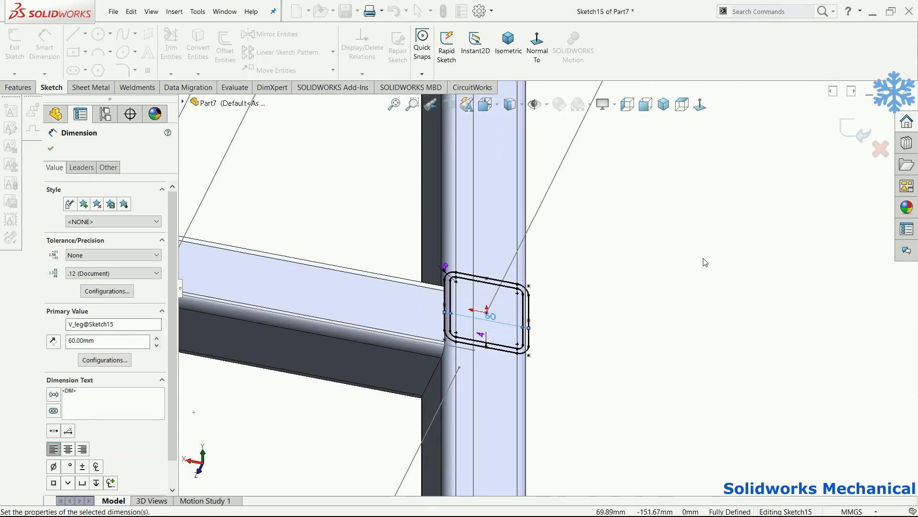
left_click(855, 121)
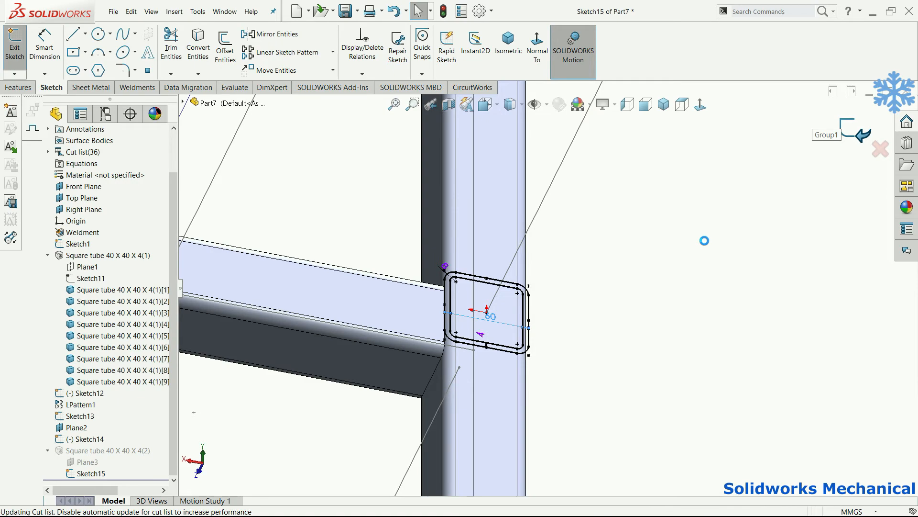
key("f")
mouse_move(661, 316)
middle_mouse_down()
mouse_move(634, 330)
mouse_move(617, 318)
mouse_move(651, 306)
mouse_move(753, 229)
mouse_move(738, 328)
mouse_move(690, 371)
mouse_move(681, 348)
mouse_move(660, 419)
middle_mouse_up()
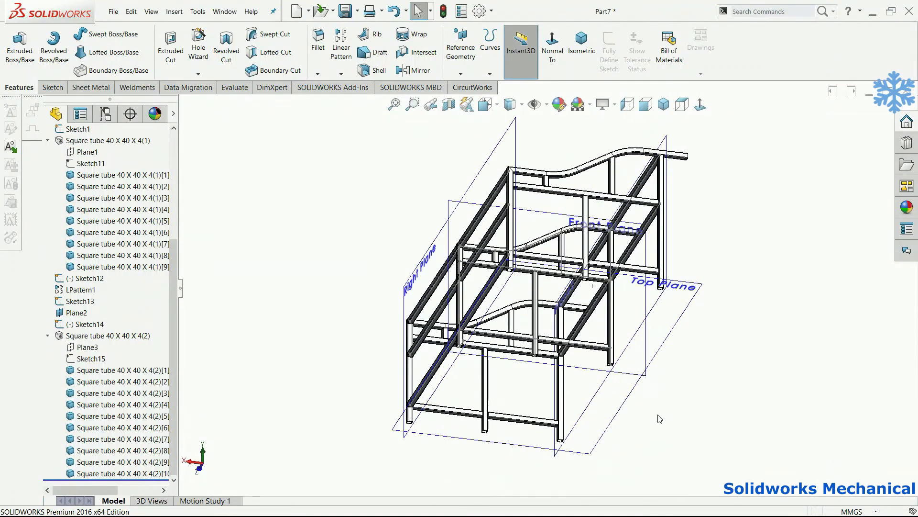
Show the structure in isometric view and hide the primary planes, leaving Plane2 displayed
left_click(582, 46)
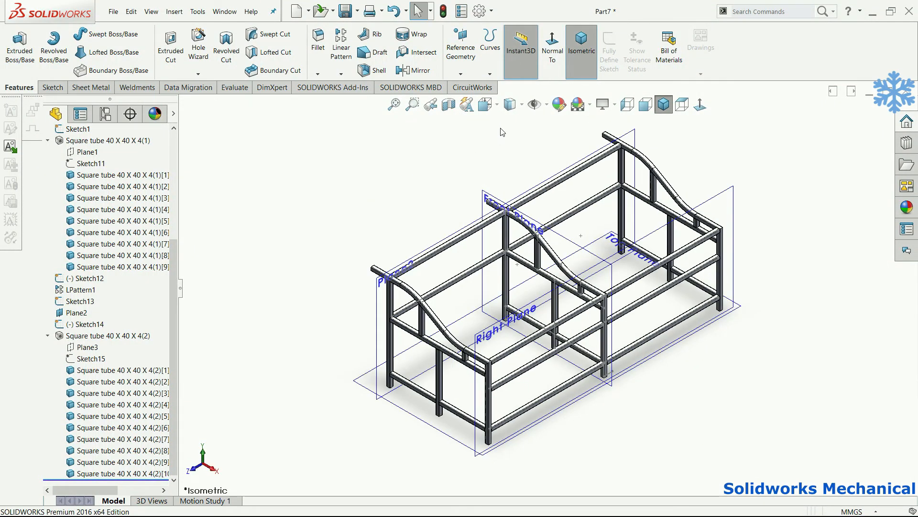
left_click(546, 105)
left_click(555, 124)
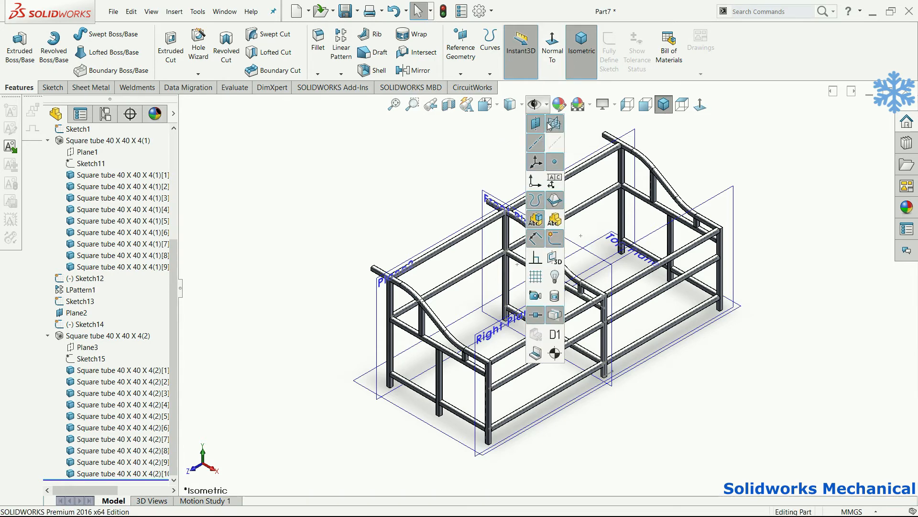
left_click(632, 142)
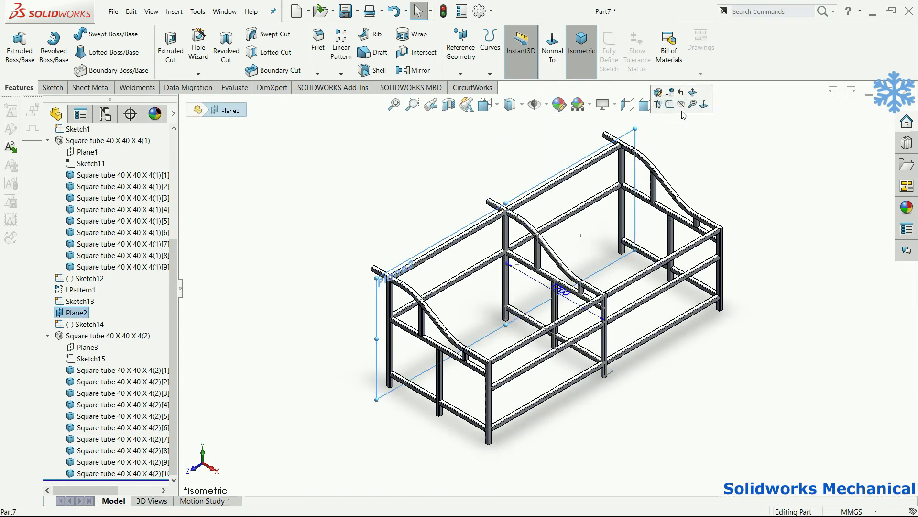
left_click(673, 150)
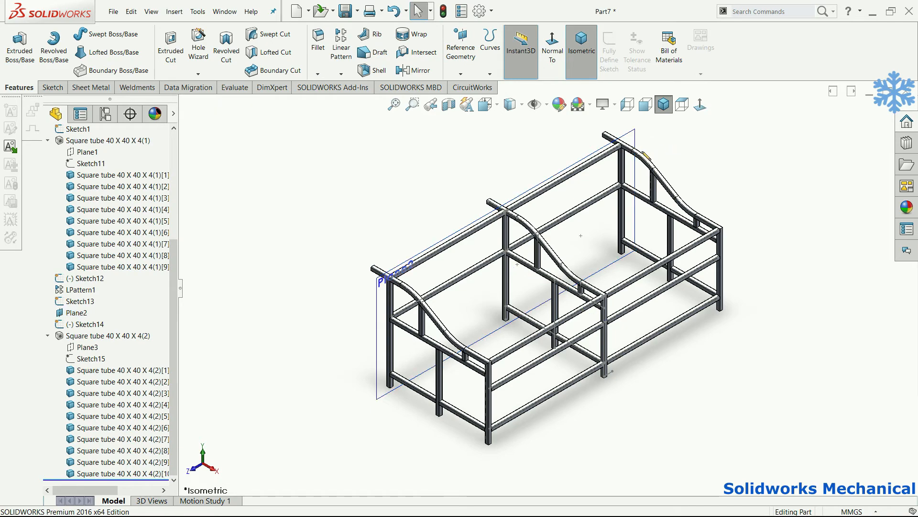
Create a reference plane offset 200 mm from Plane2 toward the inside of the structure
middle_click_drag(635, 163, 448, 166)
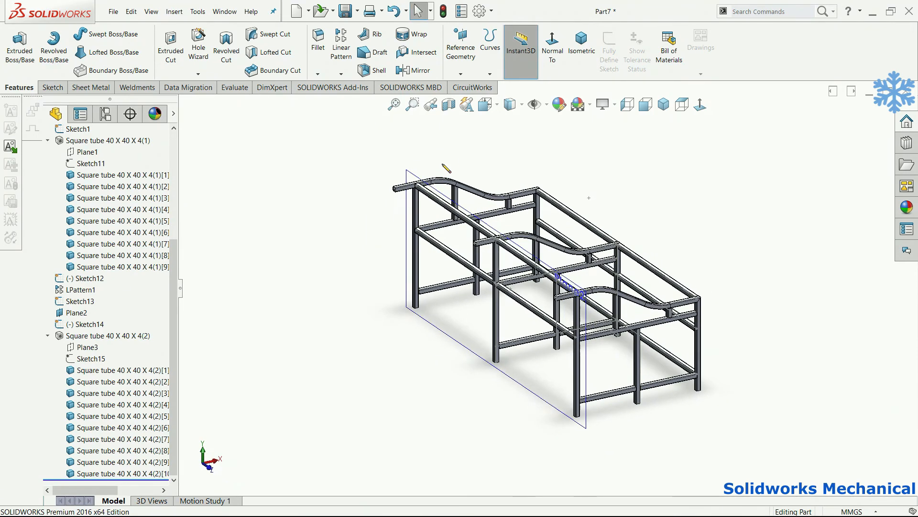
scroll(449, 186, "down", 6)
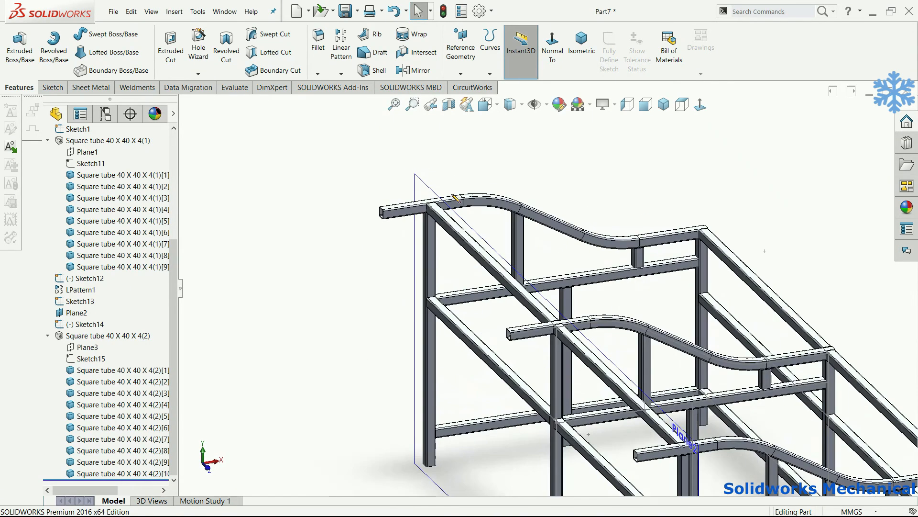
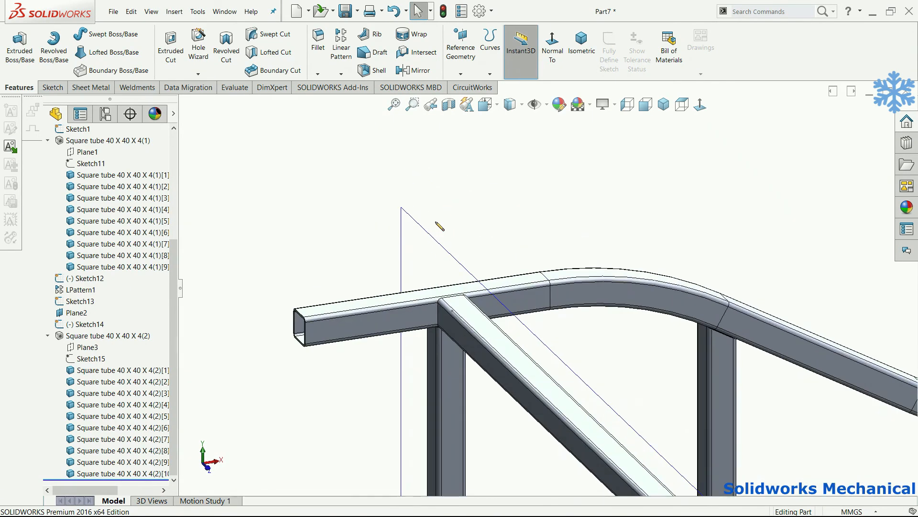
scroll(436, 227, "up", 2)
scroll(483, 258, "up", 1)
left_click(487, 258)
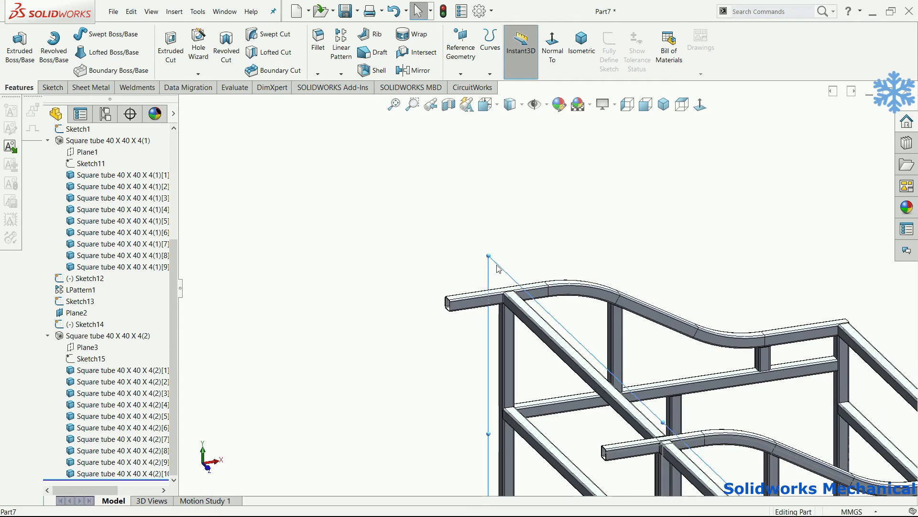
left_click(460, 74)
left_click(460, 84)
type("20")
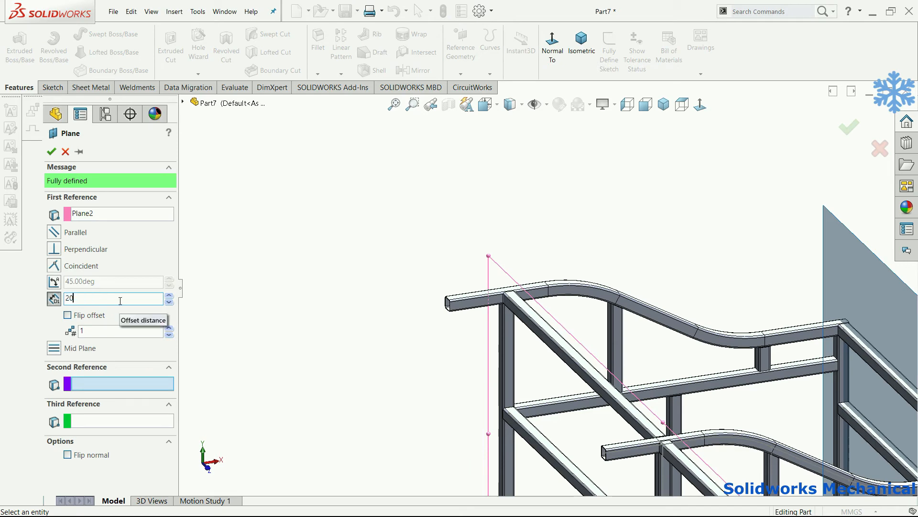
type("0")
key("Return")
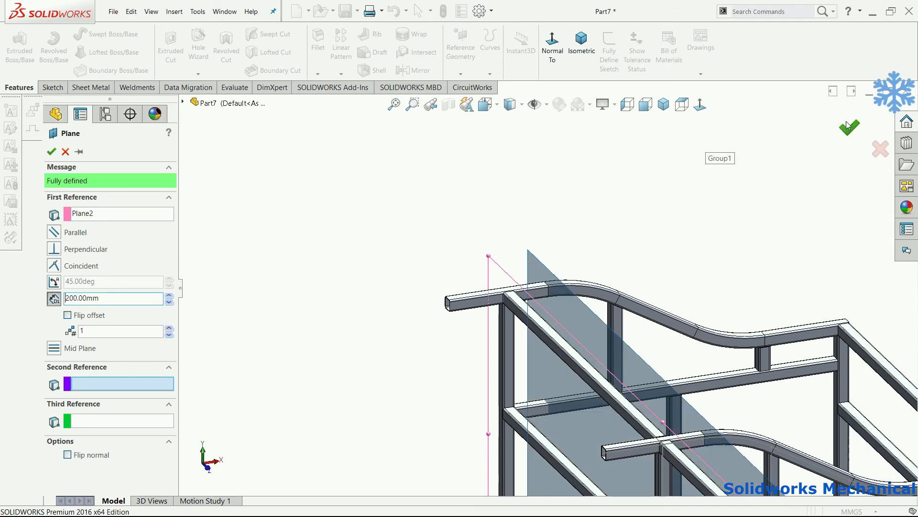
left_click(849, 127)
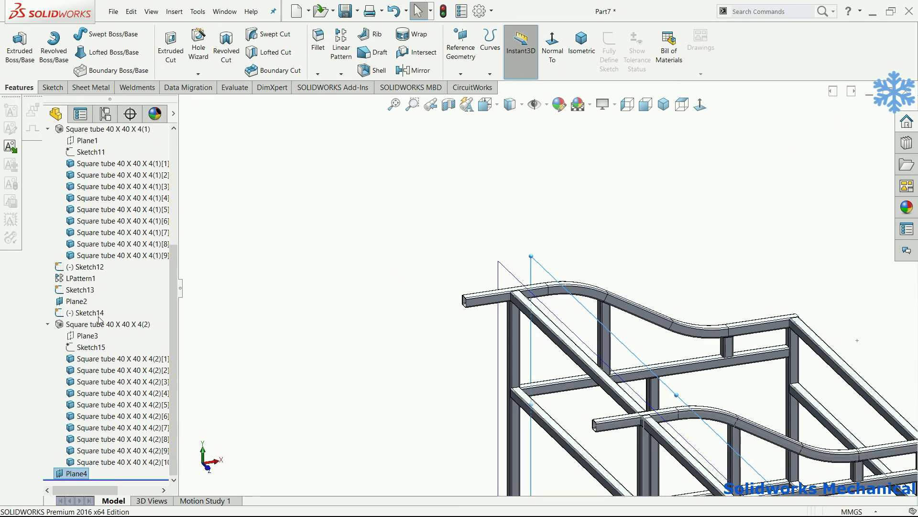
Copy Sketch14 and paste it onto the new 200 mm offset plane
left_click(91, 313)
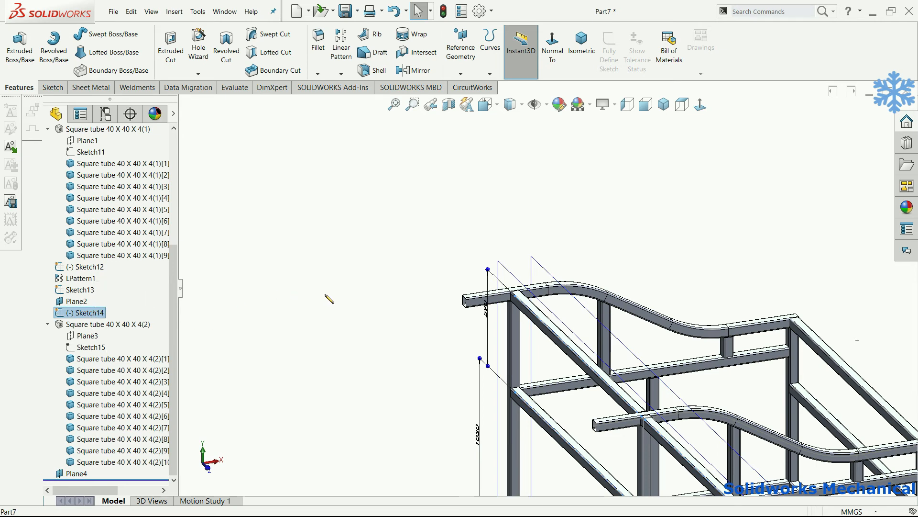
scroll(326, 295, "up", 2)
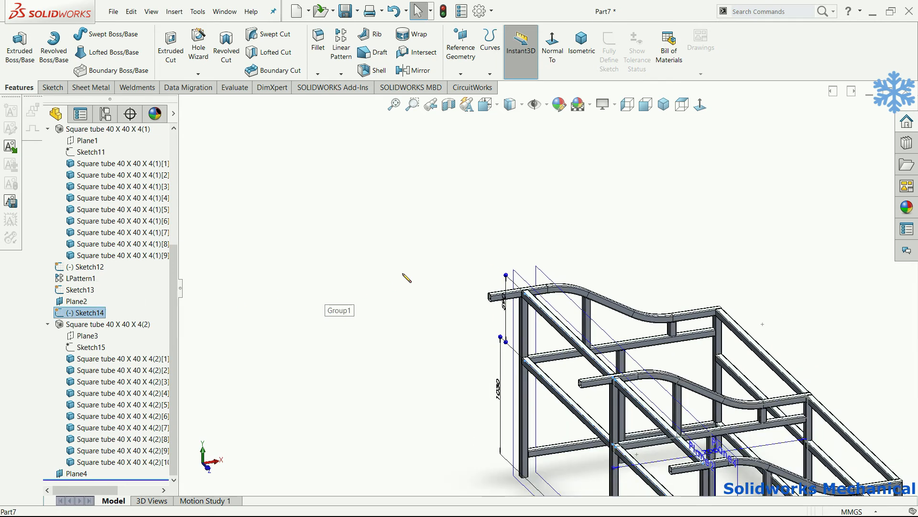
left_click(543, 282)
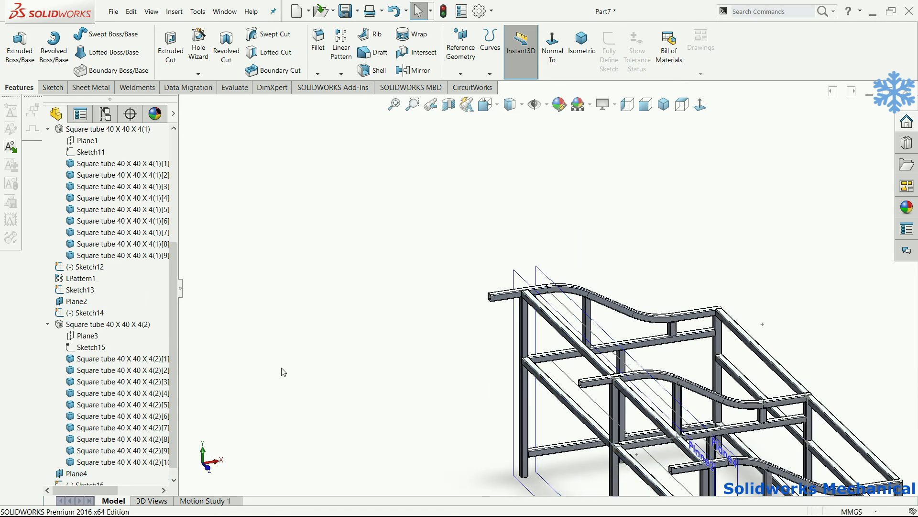
scroll(161, 478, "down", 1)
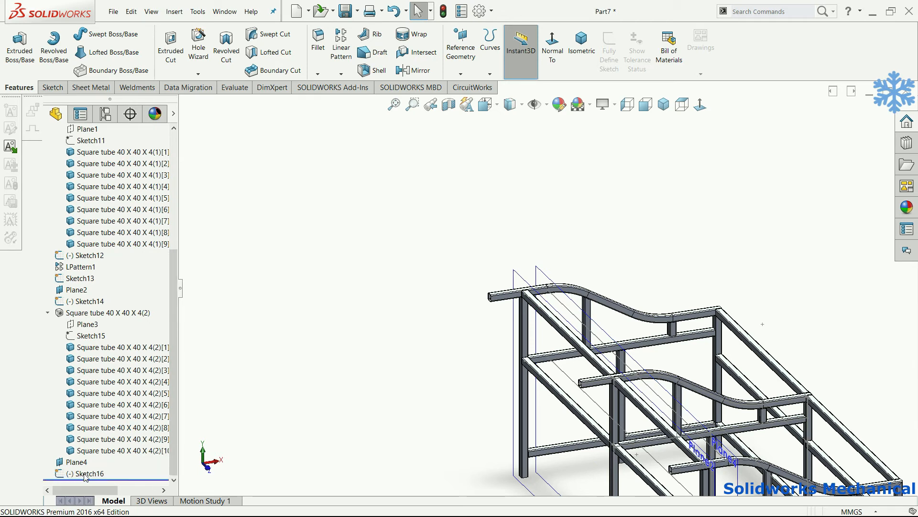
left_click_drag(118, 415, 123, 318)
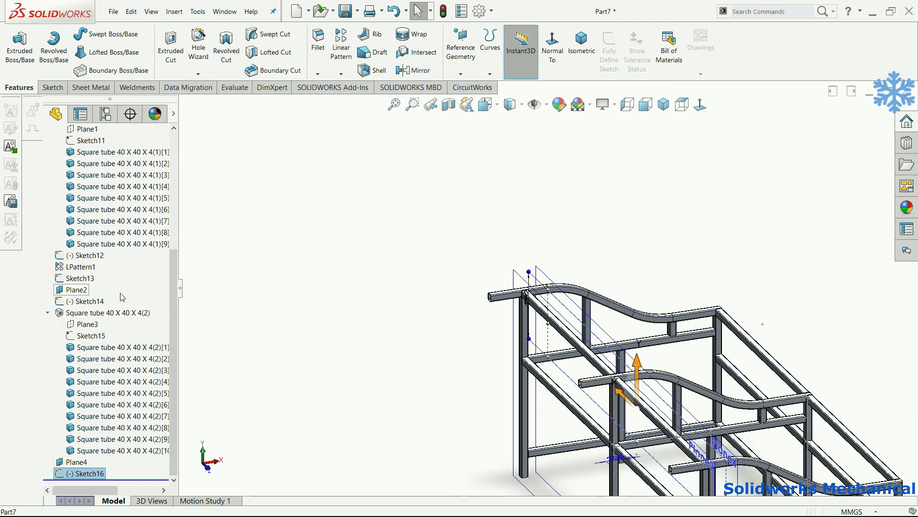
mouse_move(88, 473)
left_mouse_down()
mouse_move(79, 460)
mouse_move(119, 324)
left_mouse_up()
left_click(331, 351)
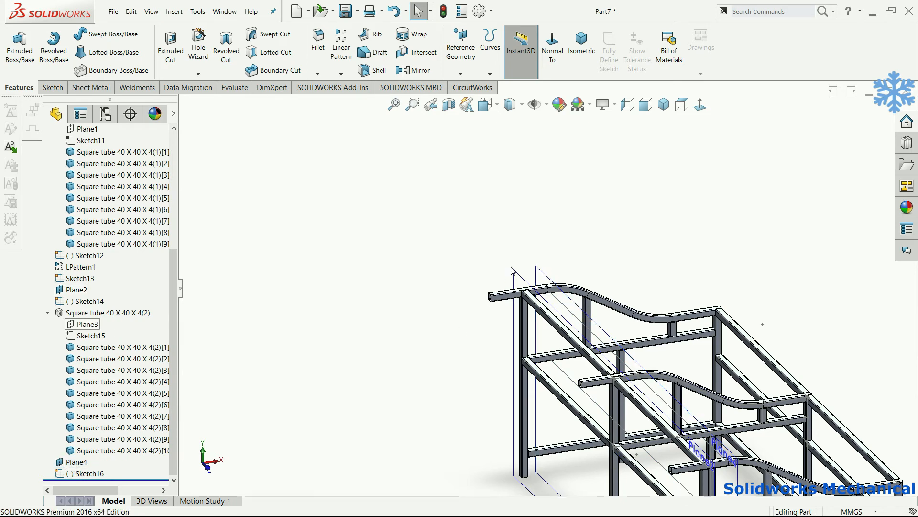
Start an iso square tube 40 x 40 x 4 structural member along the copied sketch's two upper lines between the rear and middle frames
key("f")
middle_click_drag(604, 355, 598, 300)
scroll(567, 272, "down", 3)
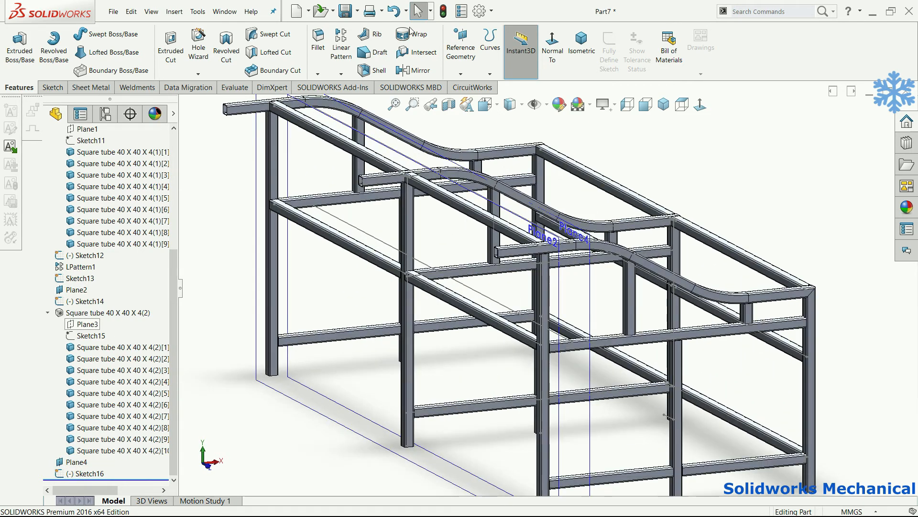
left_click(174, 12)
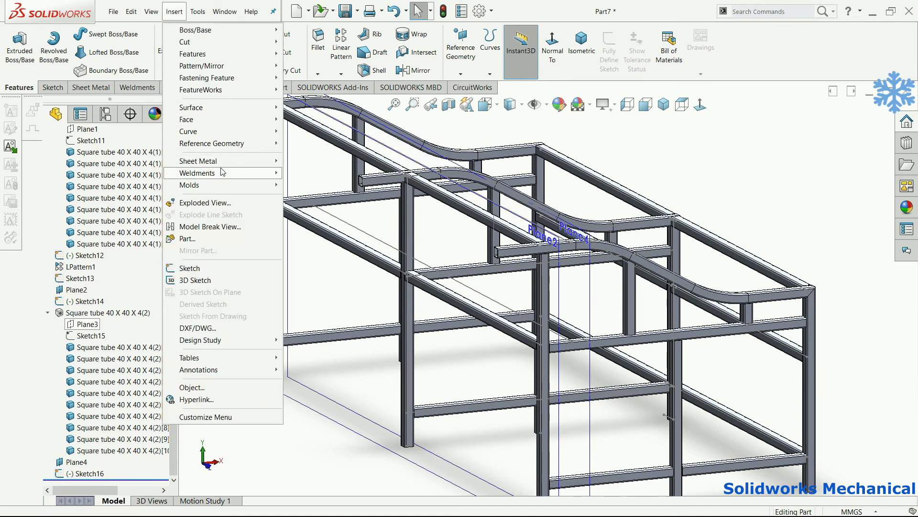
mouse_move(223, 172)
left_click(337, 184)
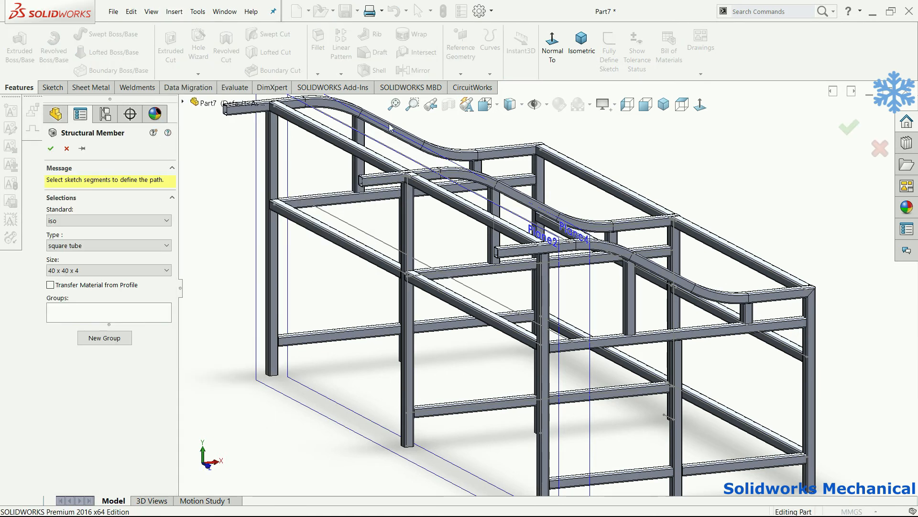
key("f")
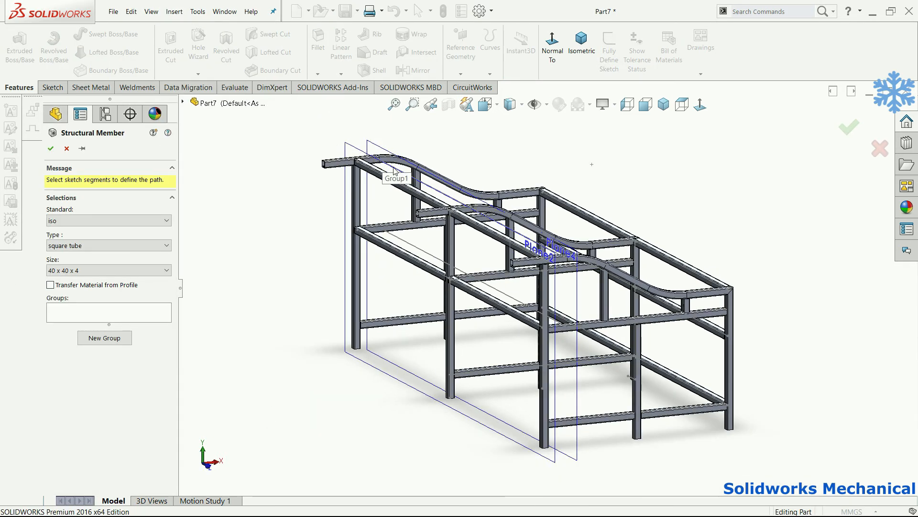
left_click(489, 233)
scroll(526, 196, "down", 1)
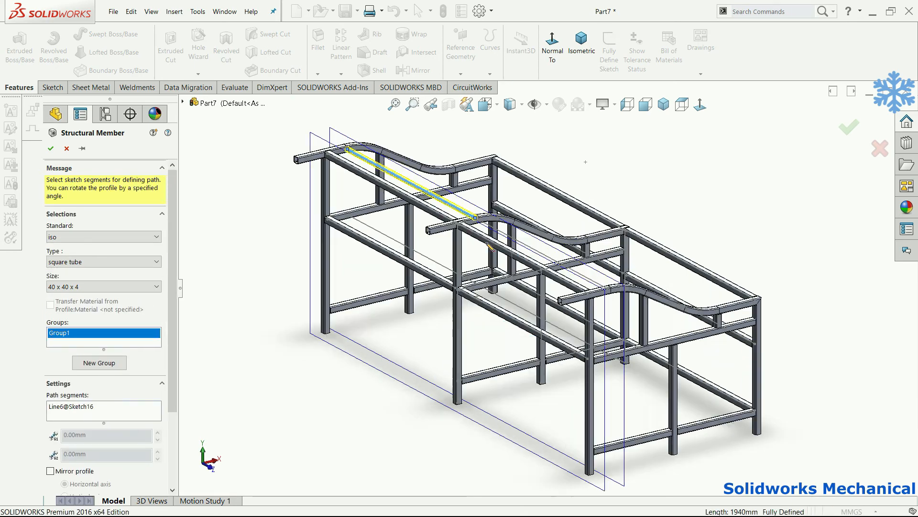
left_click(430, 260)
scroll(488, 253, "down", 2)
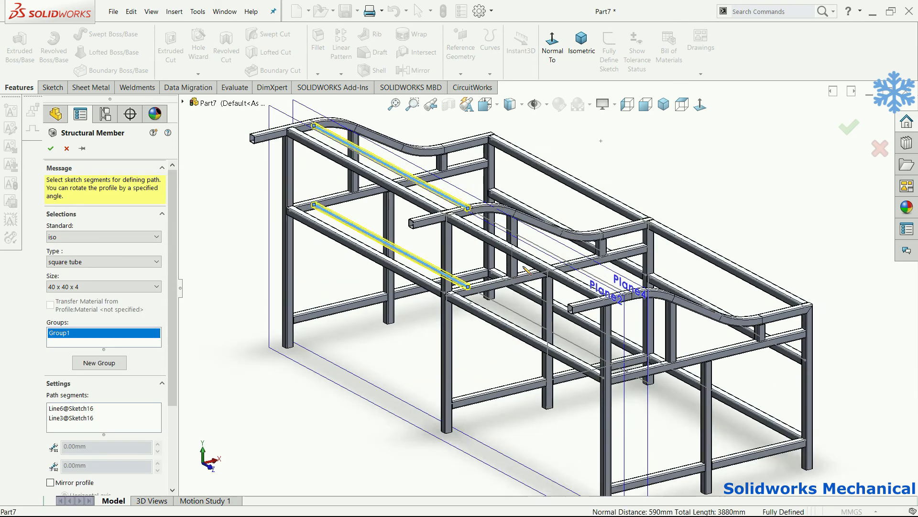
Add the copied sketch's two upper lines between the middle and front frames, and create the members
mouse_move(534, 245)
middle_mouse_down()
mouse_move(574, 202)
mouse_move(558, 241)
middle_mouse_up()
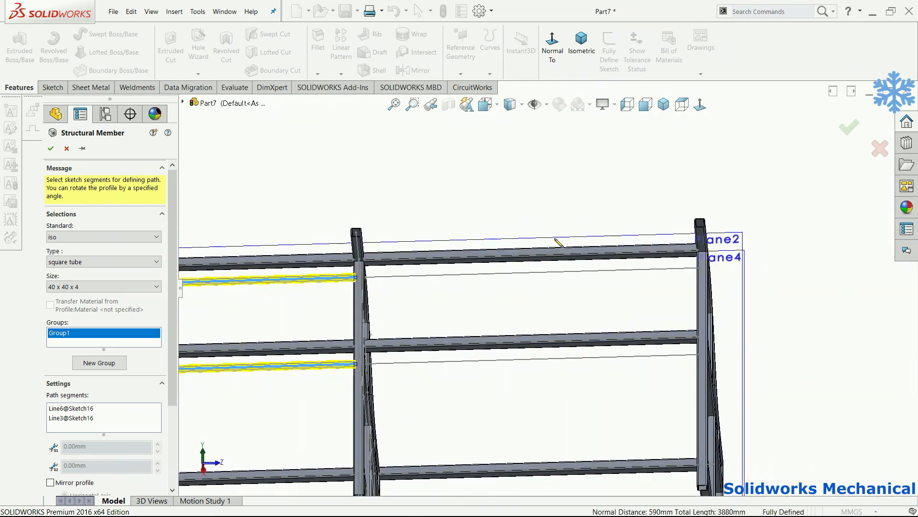
left_click(558, 275)
middle_click_drag(588, 375, 584, 352)
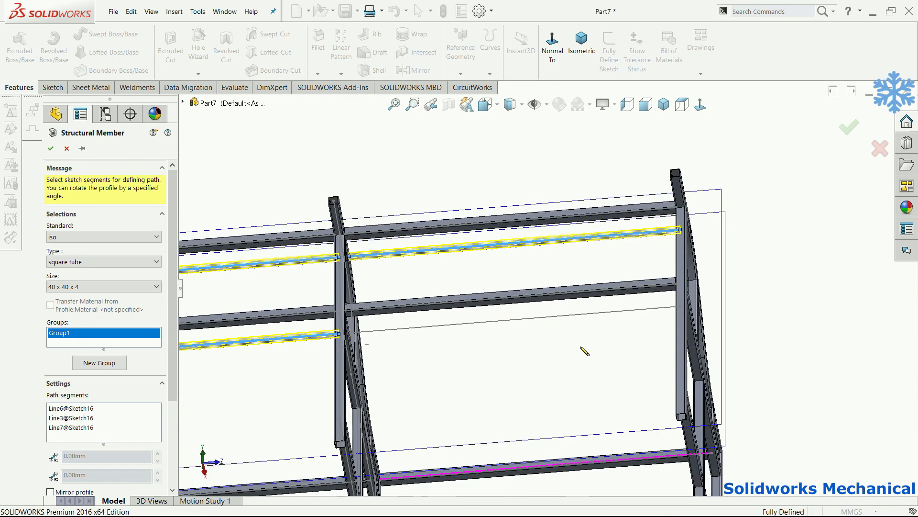
left_click(438, 326)
mouse_move(445, 327)
middle_mouse_down()
mouse_move(457, 332)
mouse_move(439, 468)
mouse_move(383, 430)
middle_mouse_up()
scroll(310, 341, "up", 3)
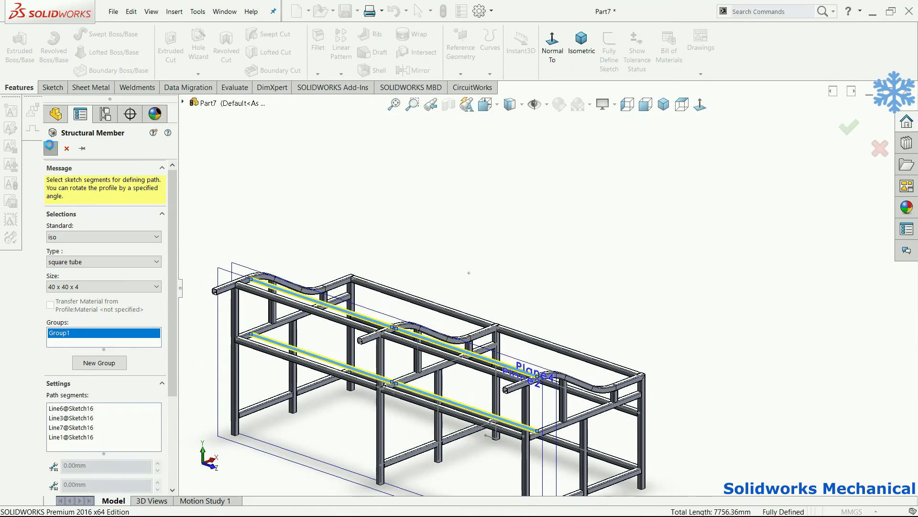
left_click(52, 149)
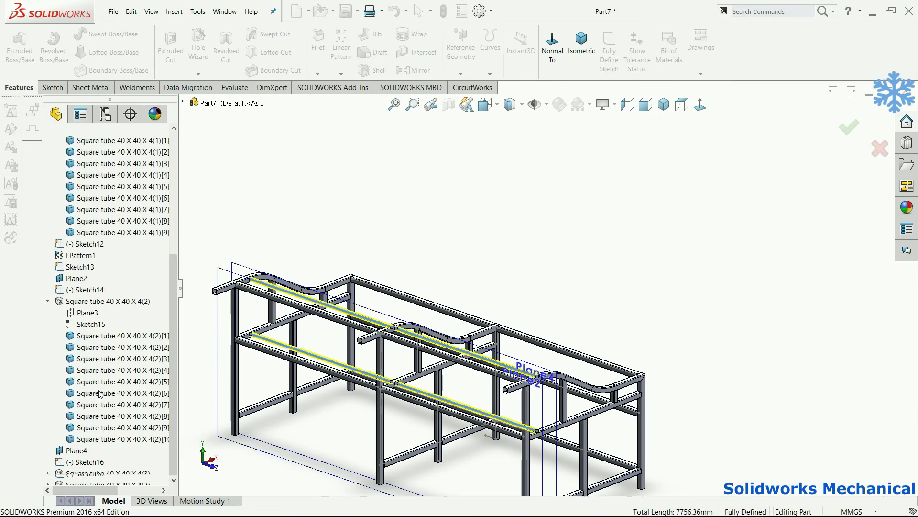
Edit the profile sketch of the new square tubes, set its side dimension to 60 mm and rebuild the members
double_click(70, 478)
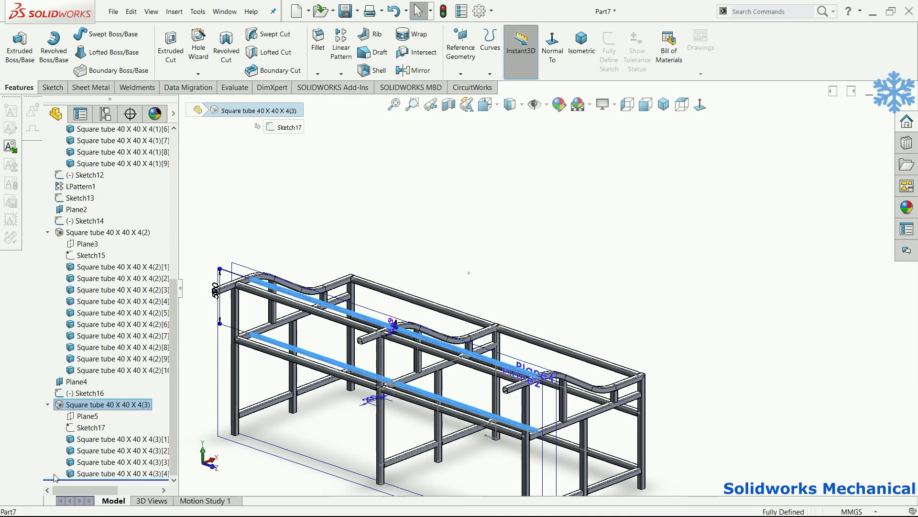
left_click(76, 430)
left_click(81, 404)
scroll(390, 321, "down", 6)
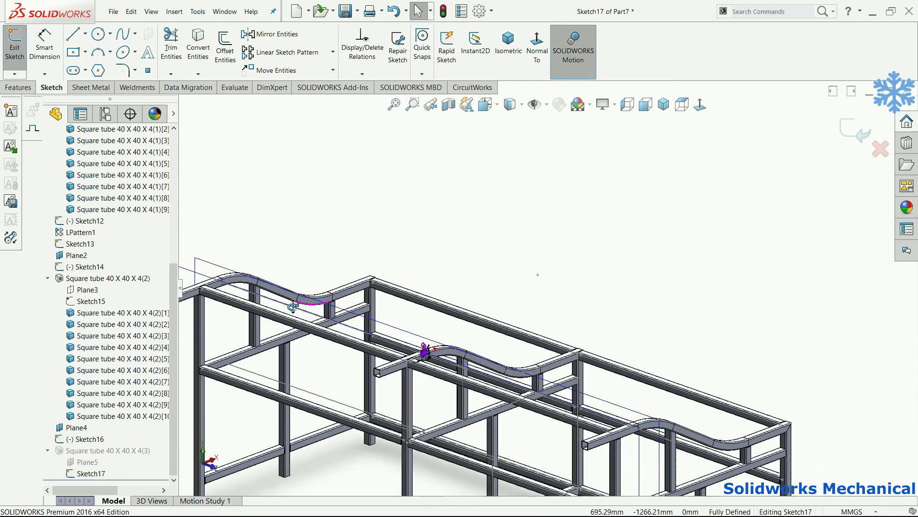
scroll(414, 424, "down", 3)
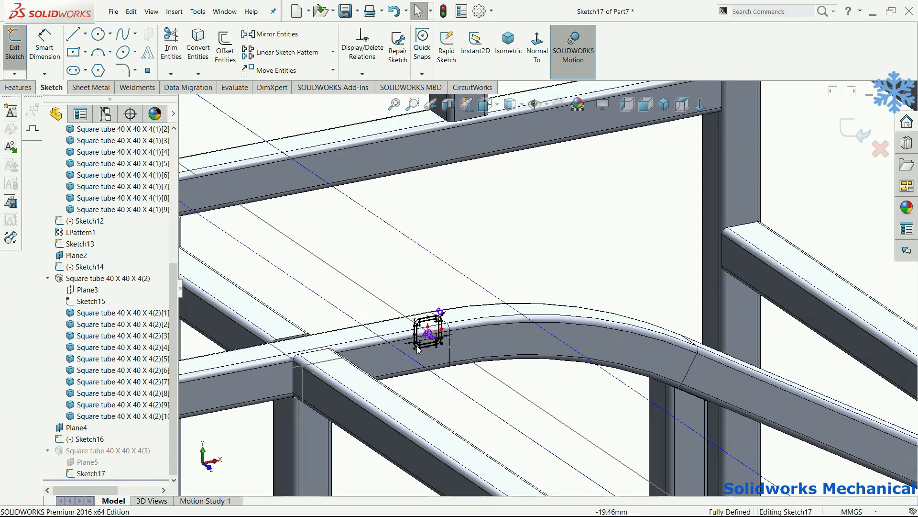
double_click(455, 322)
type("60")
key("Return")
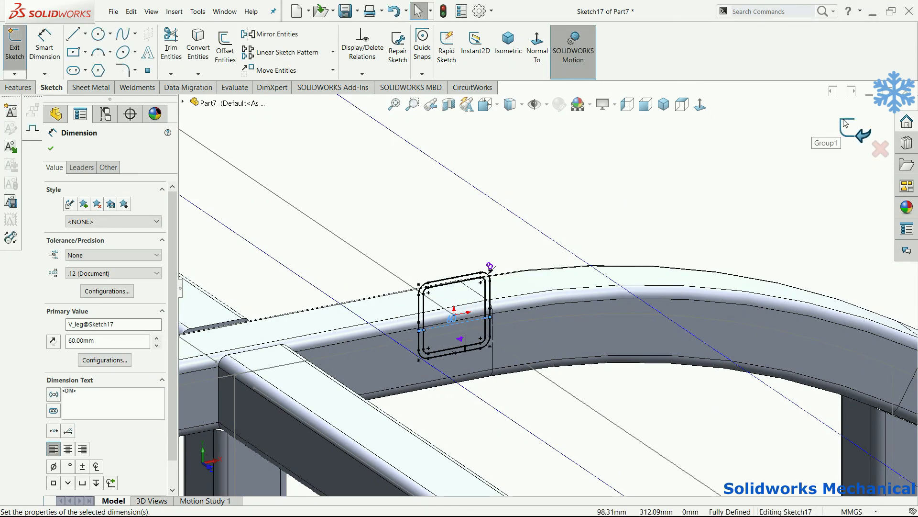
left_click(845, 123)
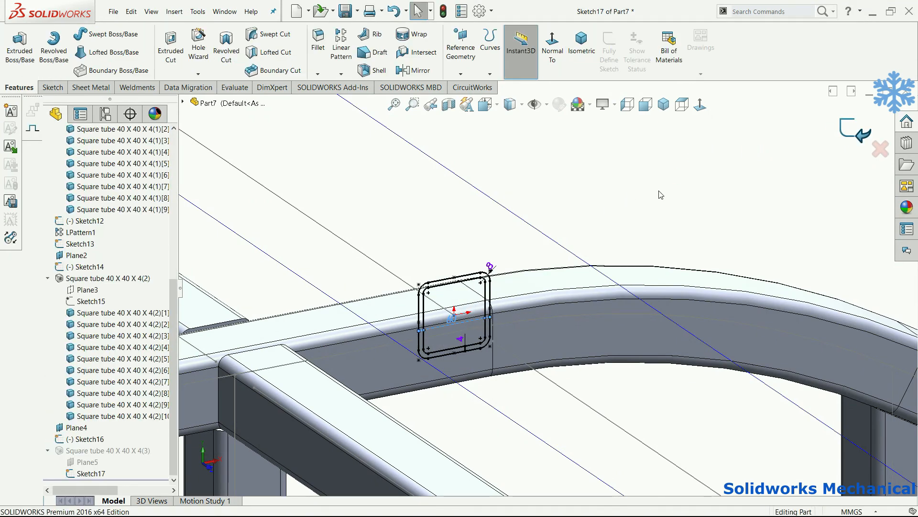
Fit the whole structure in view and hide the 200 mm offset plane
key("f")
middle_click_drag(723, 230, 727, 192)
middle_click_drag(596, 246, 513, 179)
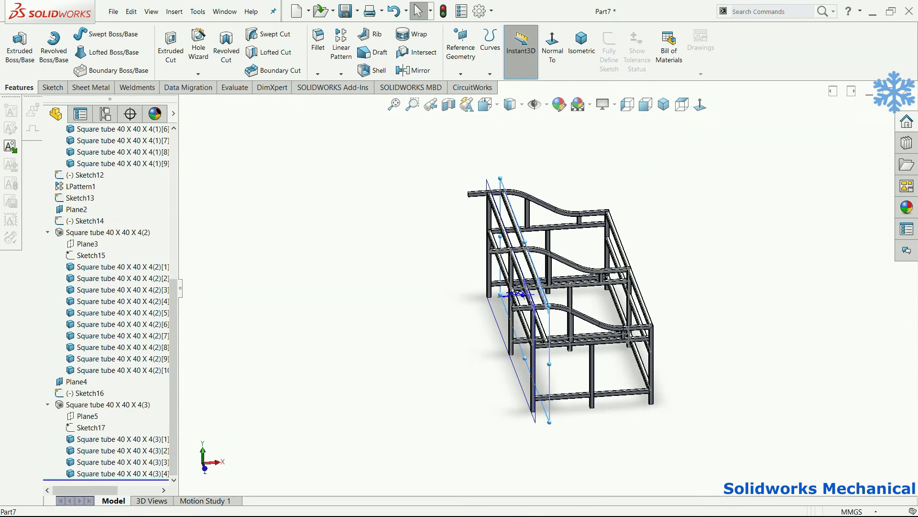
left_click(503, 186)
left_click(556, 158)
Start a sketch on Plane2
left_click(485, 184)
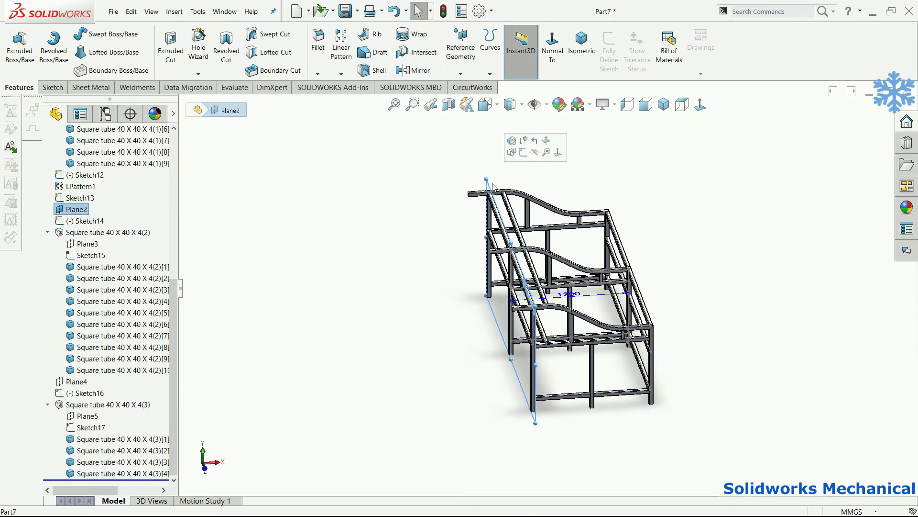
left_click(521, 153)
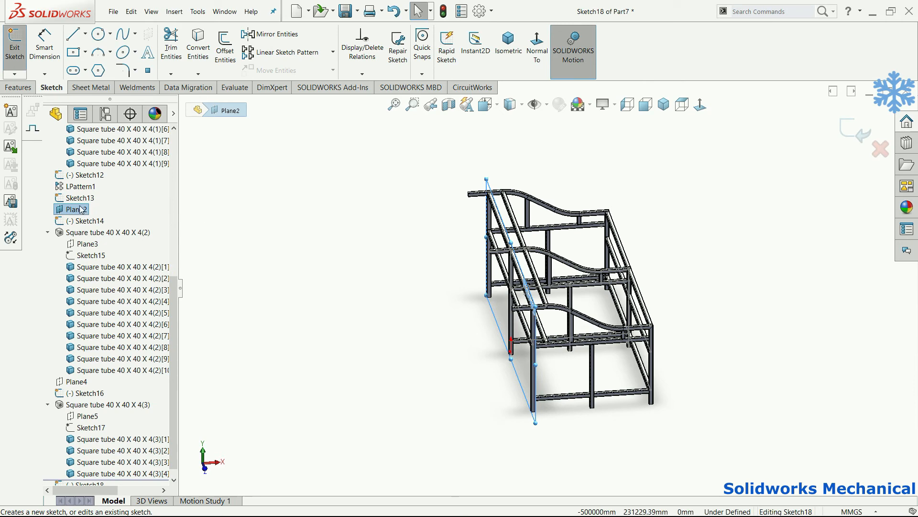
Collapse the three square tube features in the feature tree
left_click(48, 232)
left_click(48, 163)
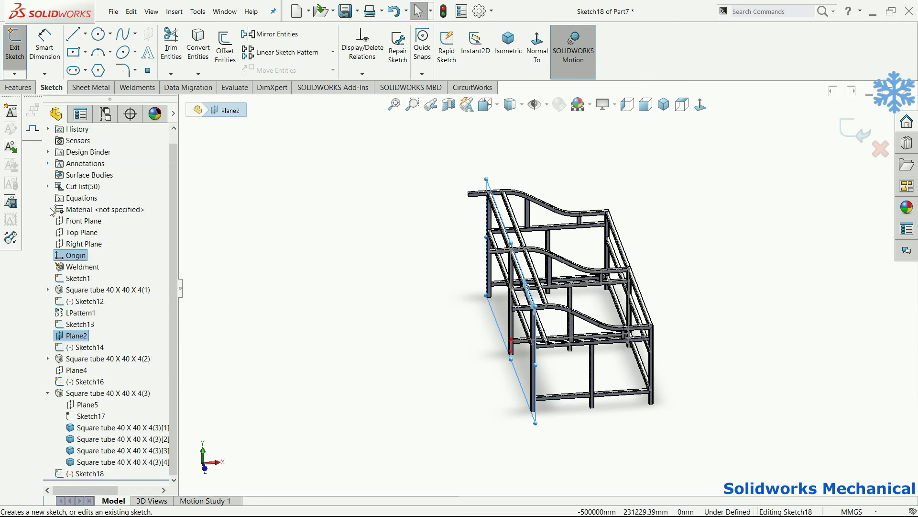
left_click(48, 393)
Exit the empty sketch on Plane2 without drawing anything
scroll(601, 325, "down", 2)
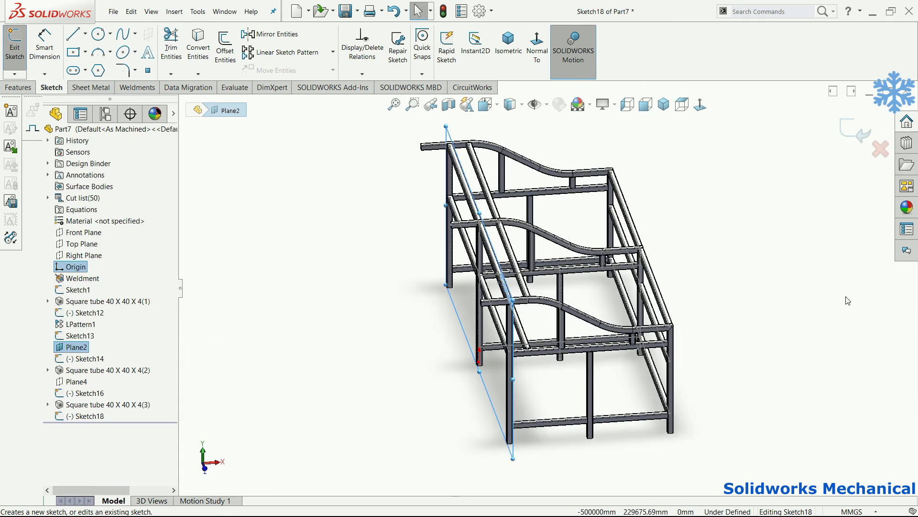
left_click(743, 292)
middle_click_drag(604, 331, 593, 280)
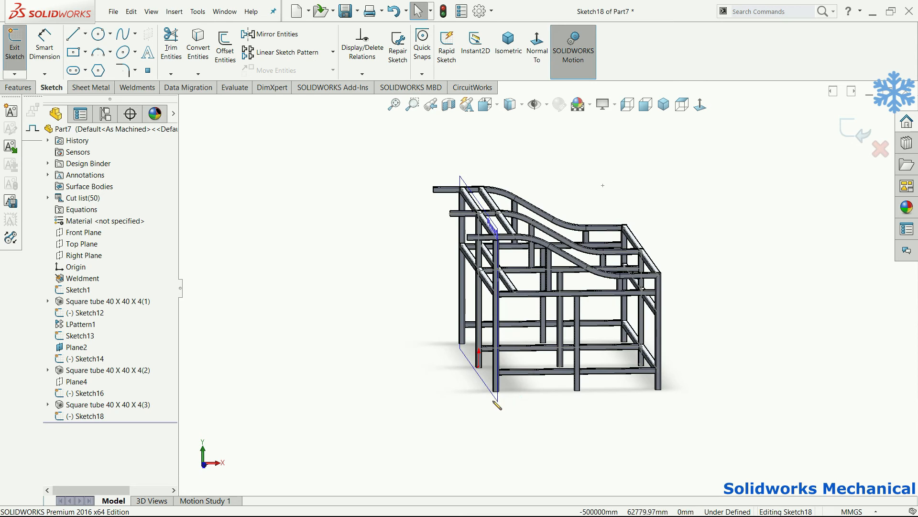
left_click(857, 131)
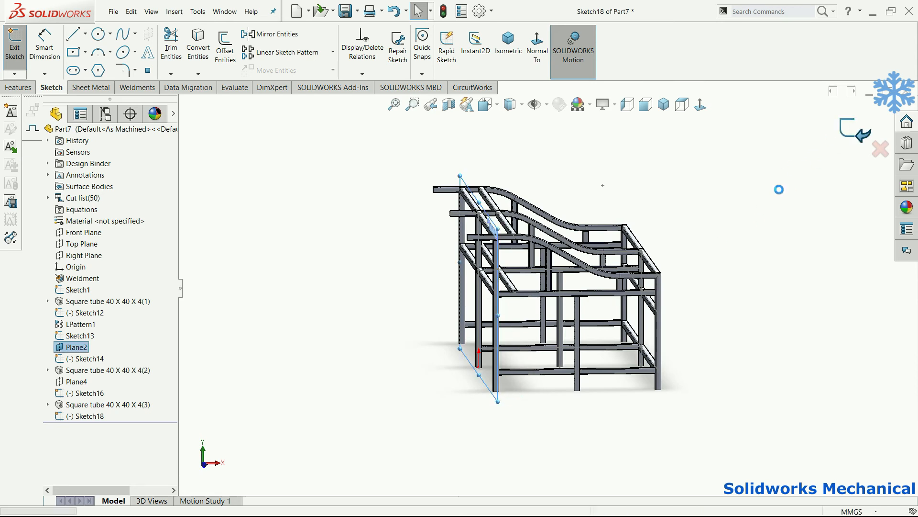
scroll(781, 196, "down", 2)
left_click(416, 130)
left_click(460, 98)
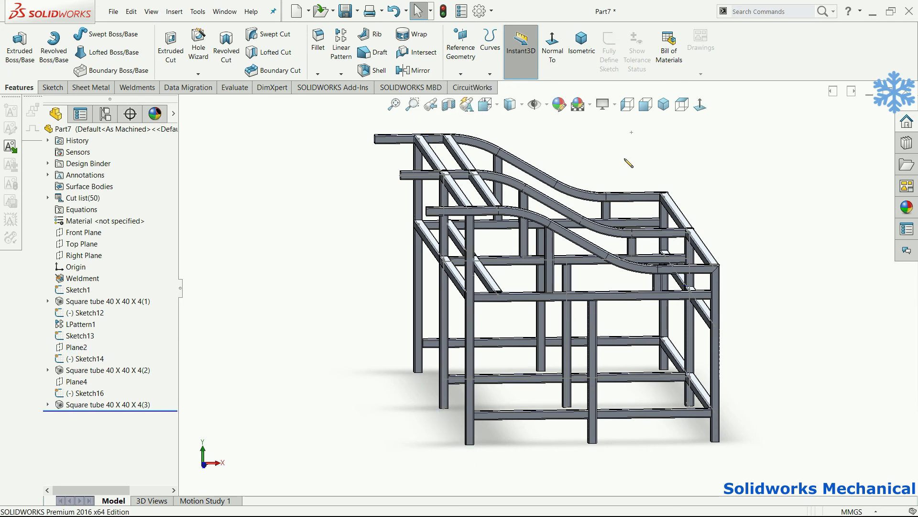
scroll(454, 187, "down", 2)
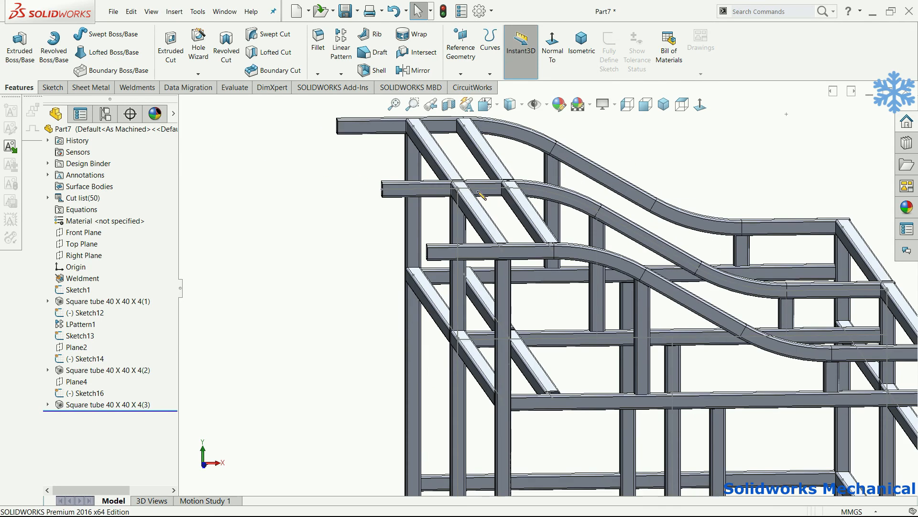
left_click(463, 190)
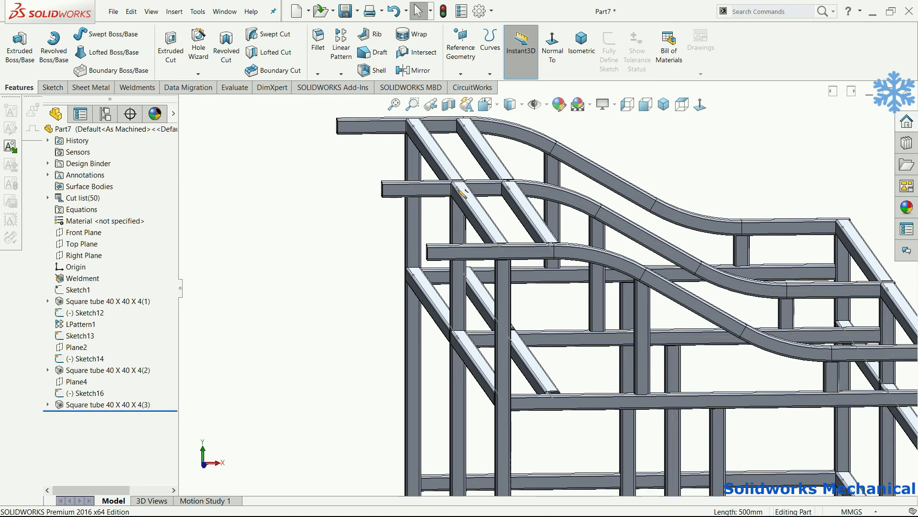
left_click(470, 191)
left_click(460, 191)
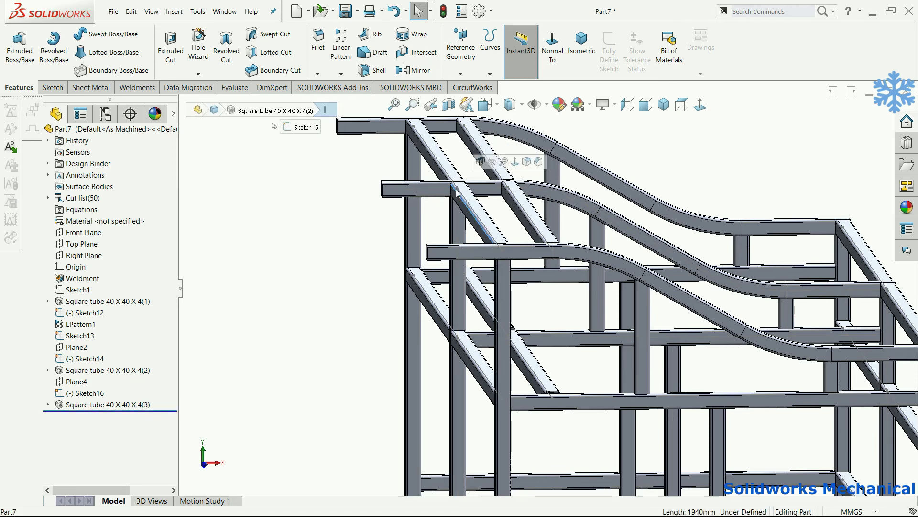
scroll(569, 328, "up", 2)
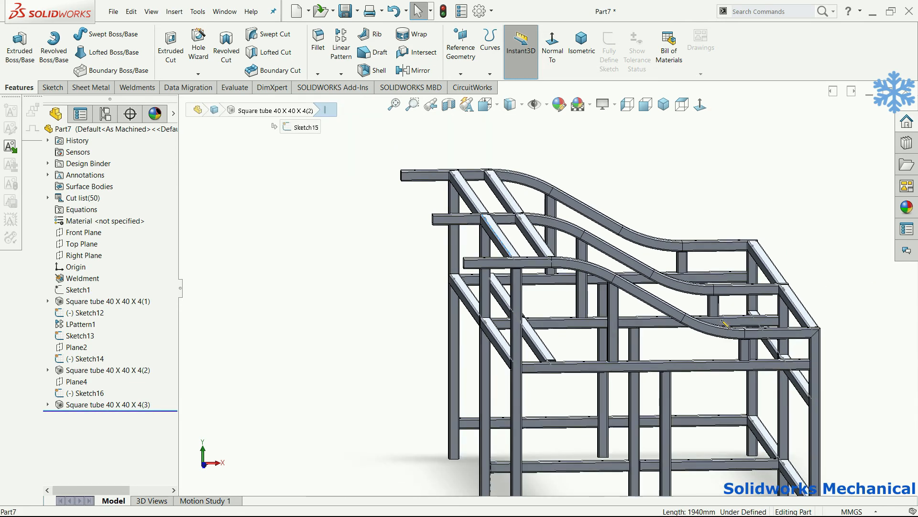
left_click(822, 224)
Start an extrusion sketch on the outer side face of the end frame's straight top tube and view it face-on
middle_click_drag(780, 213, 749, 197)
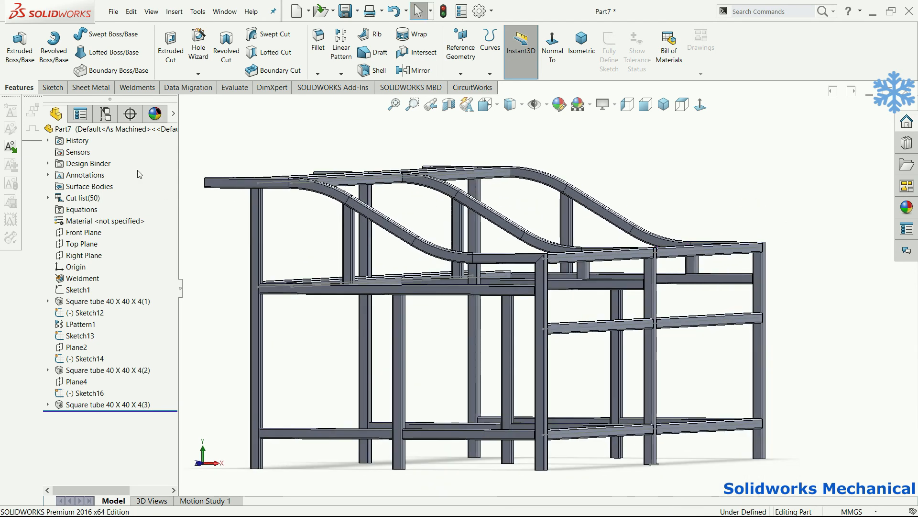
left_click(16, 60)
scroll(290, 216, "down", 4)
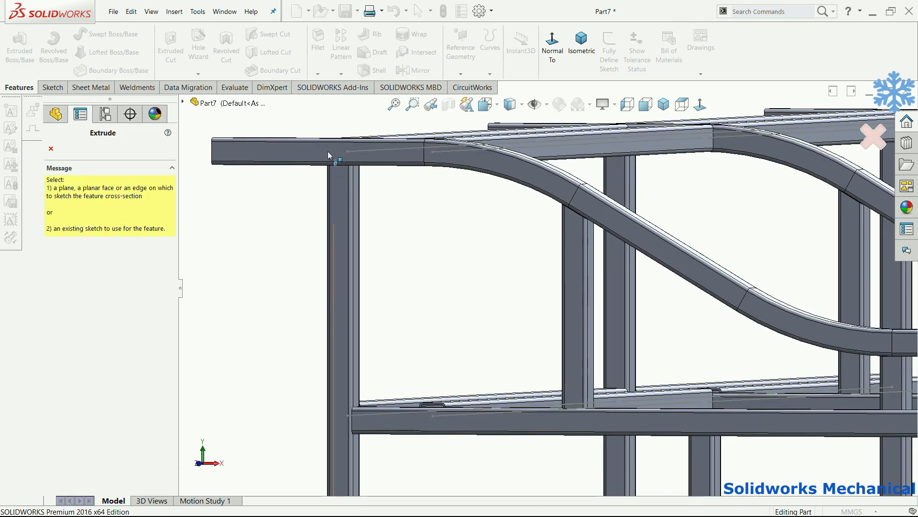
left_click(289, 151)
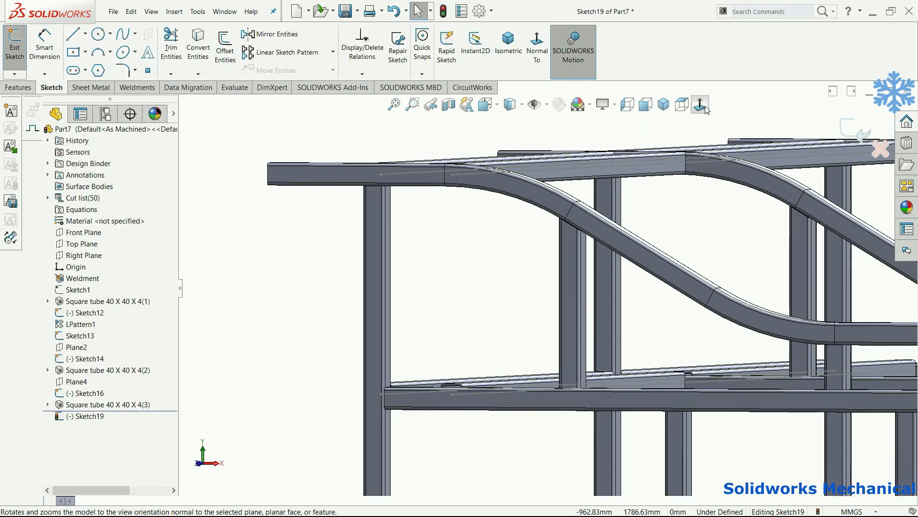
left_click(705, 108)
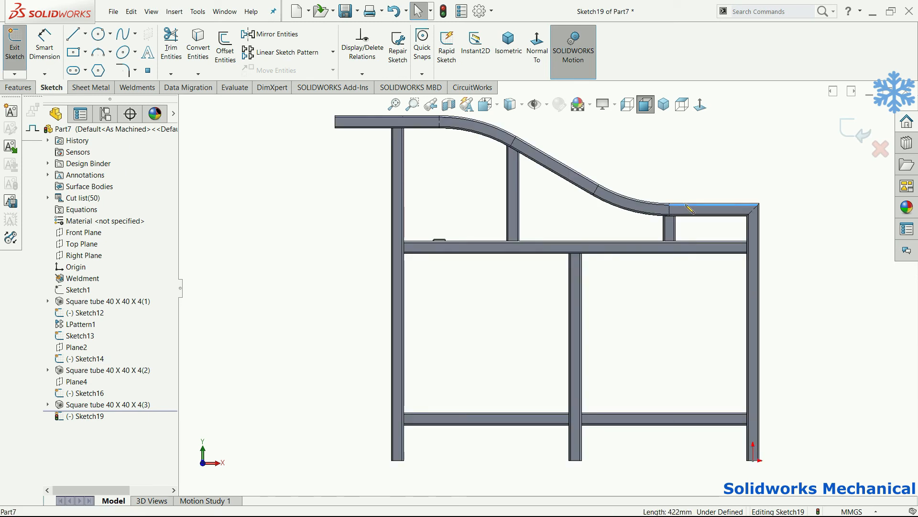
Convert the chain of upper edges along the end frame's curved top rail, straight ends included, into sketch entities
scroll(701, 205, "down", 3)
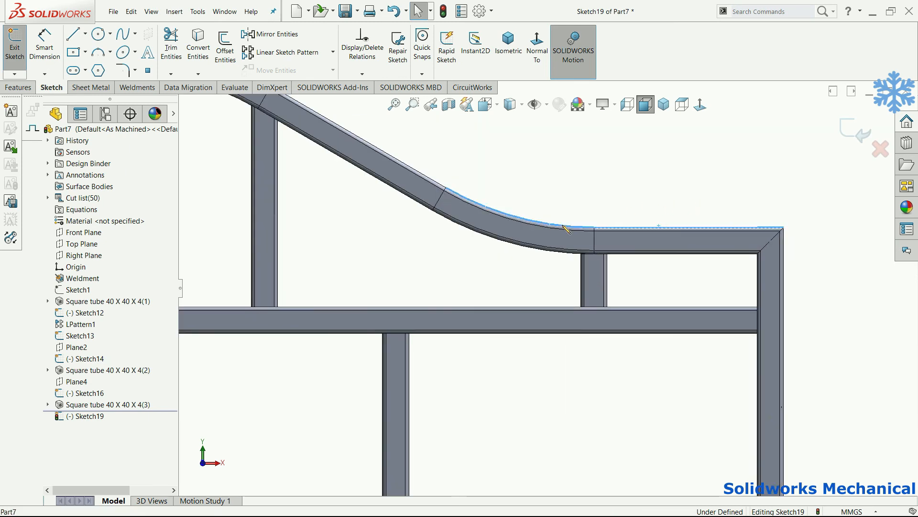
scroll(550, 224, "up", 3)
scroll(457, 244, "down", 3)
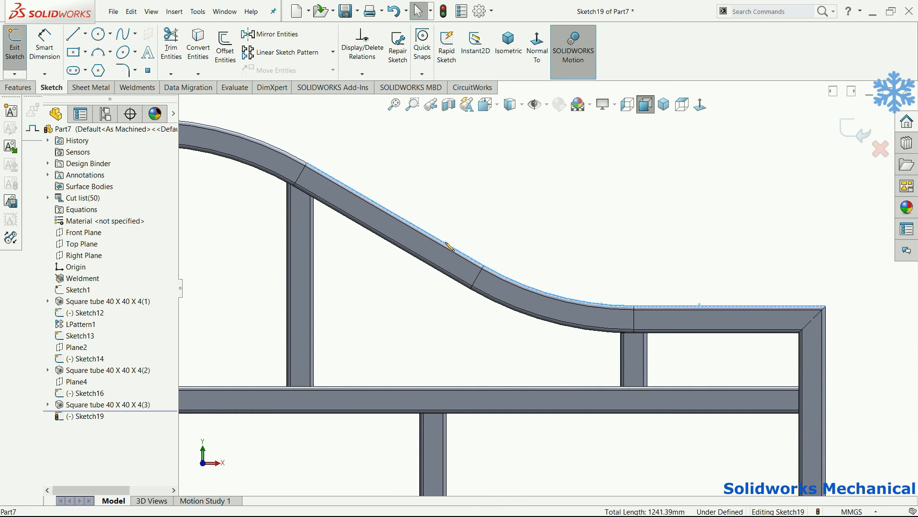
scroll(415, 199, "up", 3)
scroll(382, 232, "down", 5)
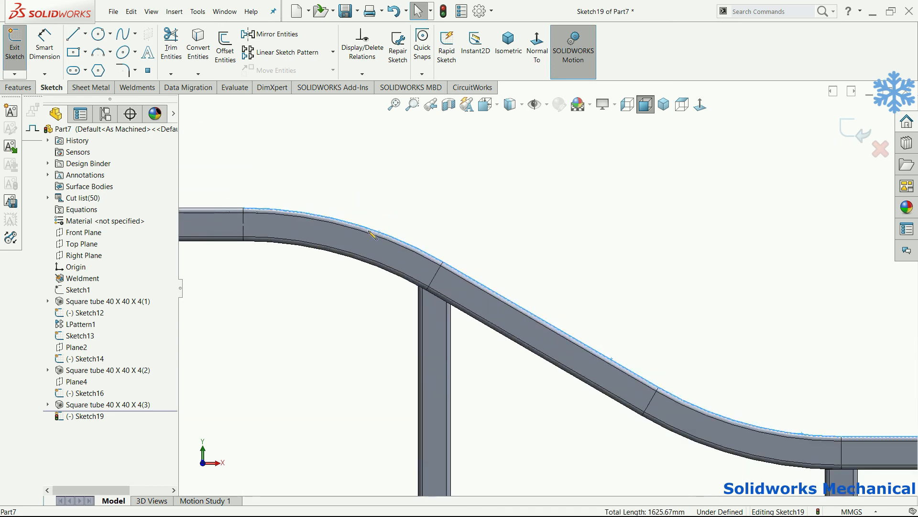
scroll(363, 239, "up", 3)
scroll(364, 261, "down", 3)
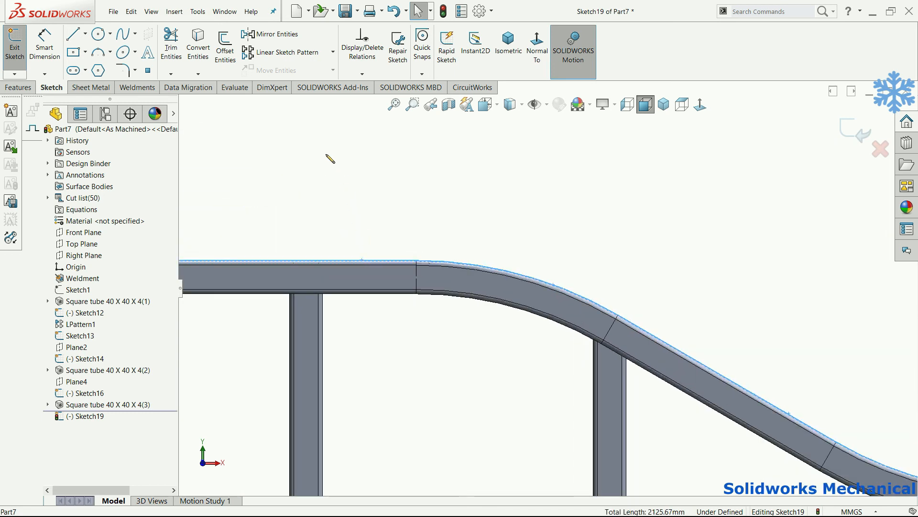
left_click(204, 57)
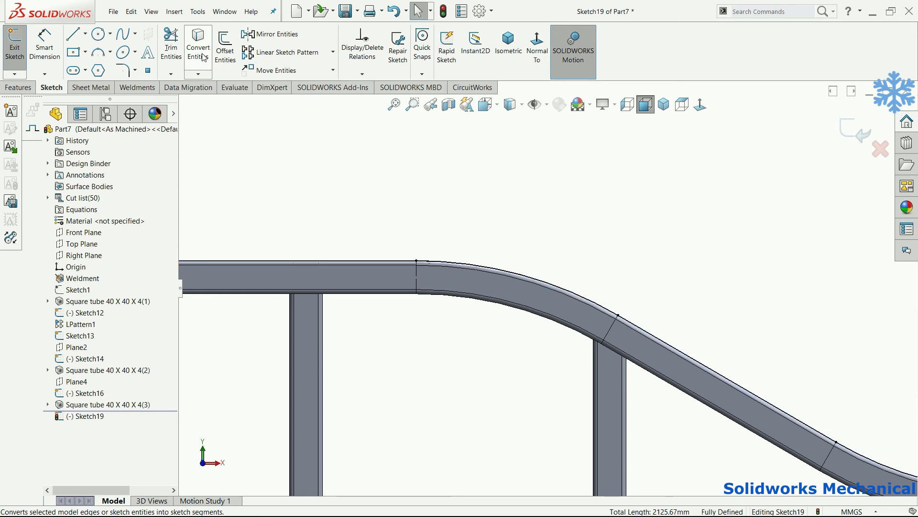
Offset the converted top-rail chain 15 mm outward, above the tube
left_click(221, 53)
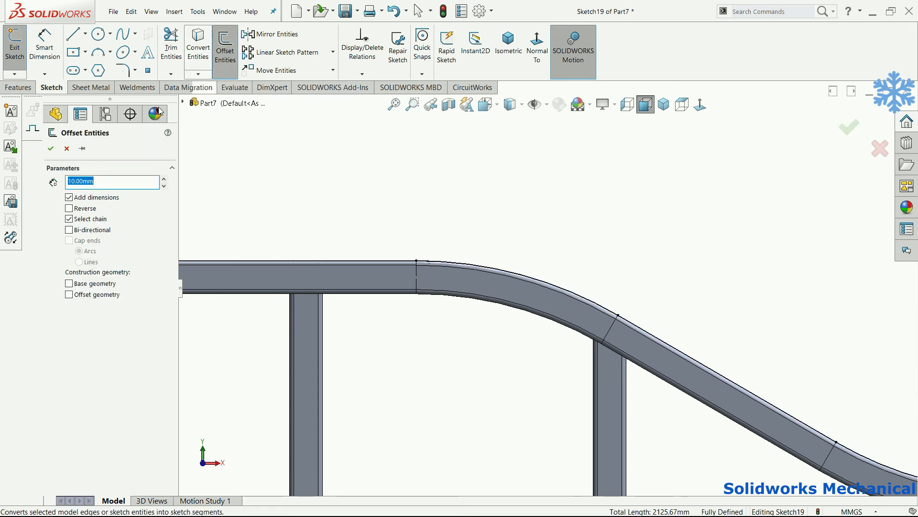
left_click(305, 263)
scroll(531, 258, "up", 3)
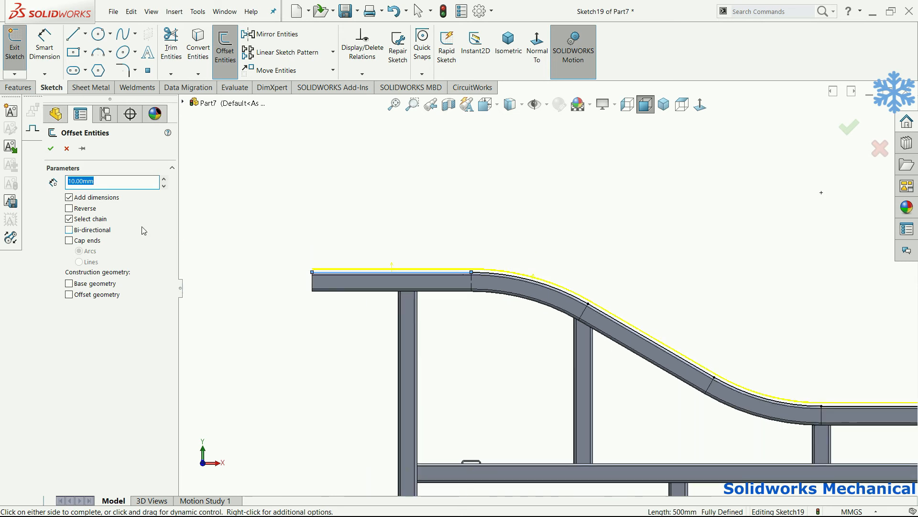
key("Return")
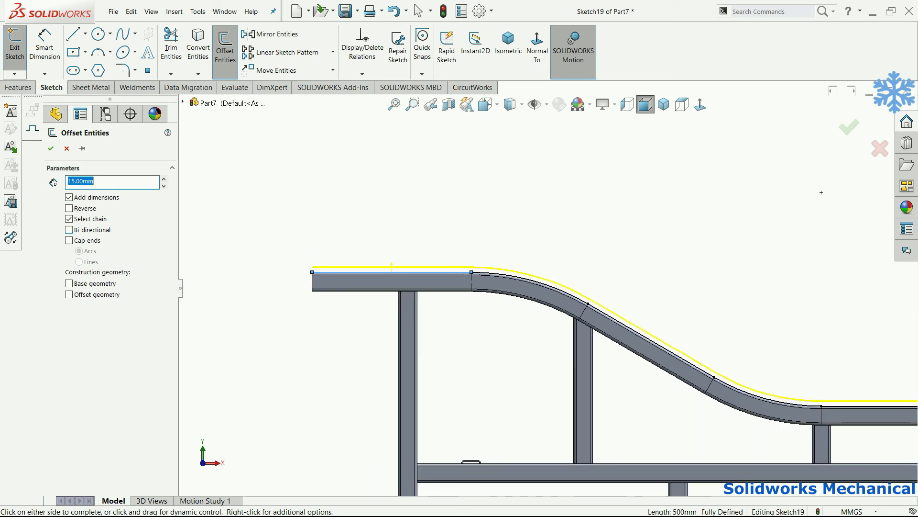
left_click(67, 149)
Close the gap between the two curves with a 15 mm vertical line at the rail's high overhanging end
left_click(73, 34)
scroll(373, 252, "up", 3)
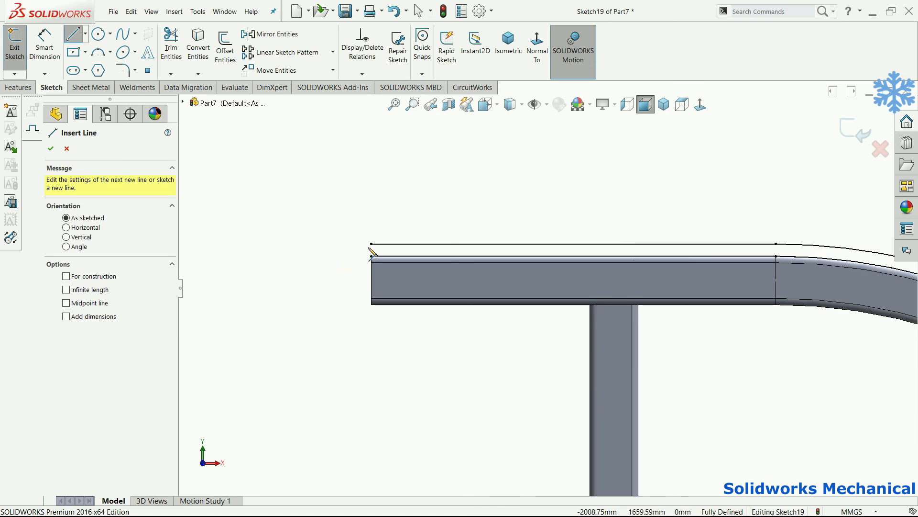
left_click(371, 245)
key("Escape")
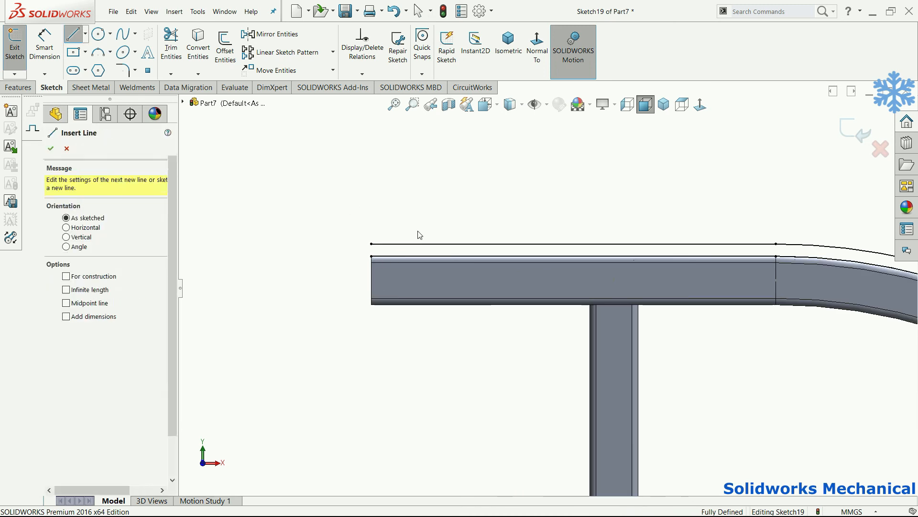
left_click(371, 244)
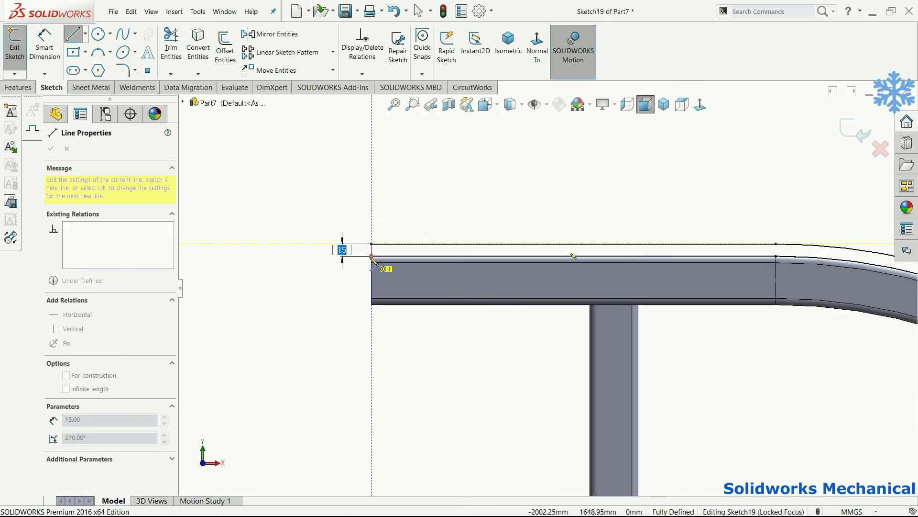
left_click(371, 257)
key("f")
key("Escape")
Close the profile with a 15 mm vertical line at the rail's low end, above the mitred corner
key("l")
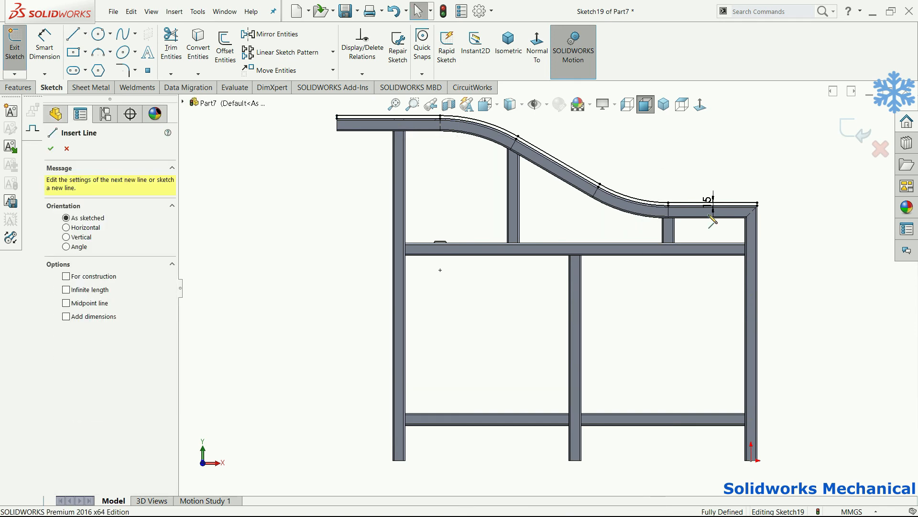
scroll(766, 208, "down", 3)
left_click(724, 209)
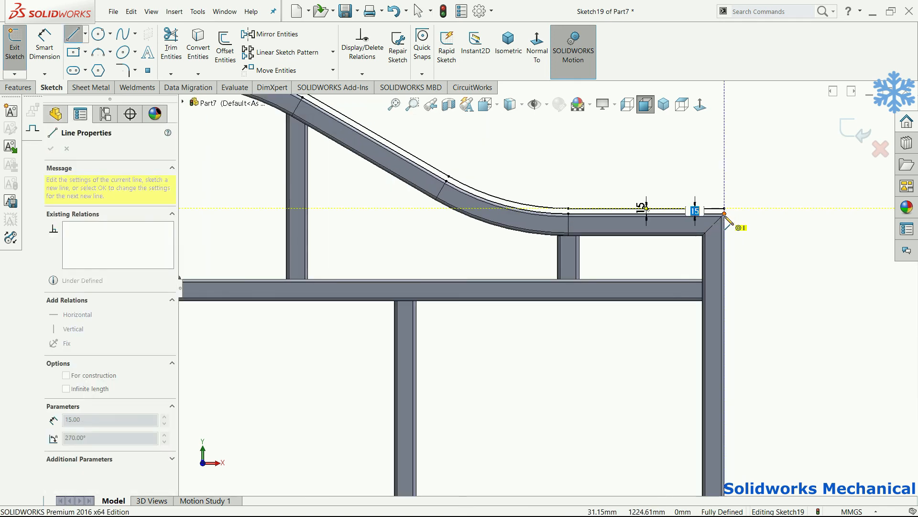
left_click(725, 215)
key("Escape")
key("Escape")
Fillet both upper end corners of the closed profile with a 12 mm radius
scroll(689, 225, "down", 3)
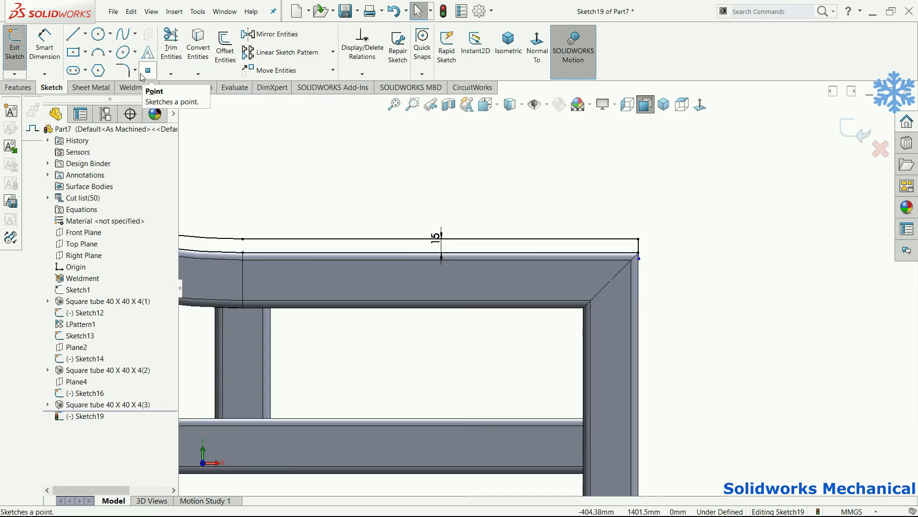
left_click(124, 71)
type("12.00mm")
left_click(631, 240)
left_click(631, 239)
left_click(627, 239)
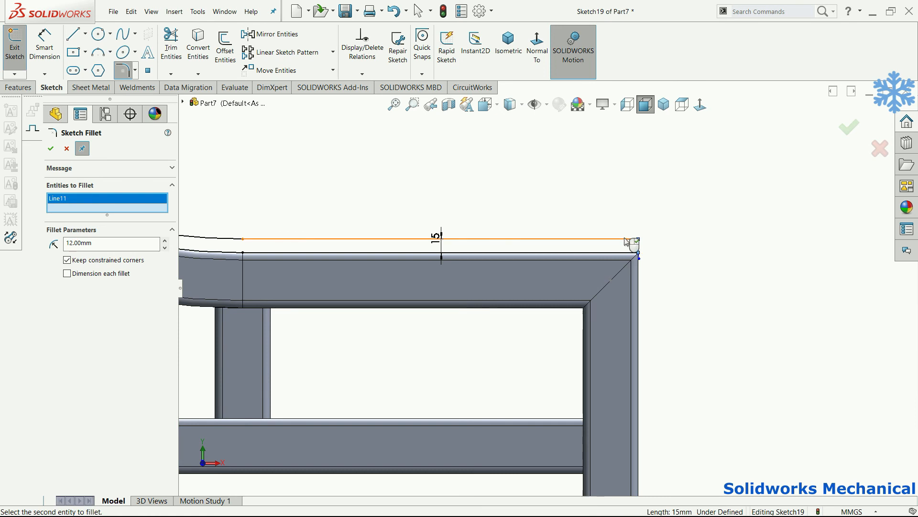
scroll(584, 184, "up", 5)
scroll(382, 139, "down", 6)
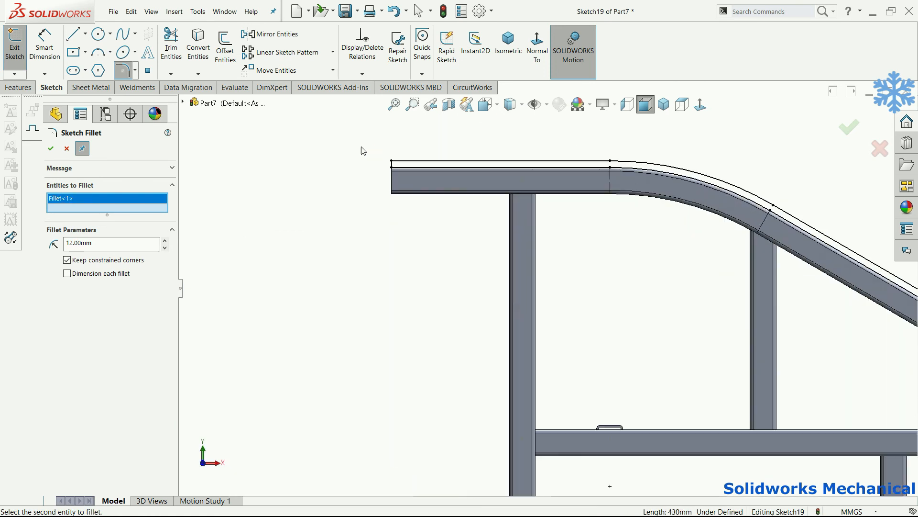
left_click(433, 193)
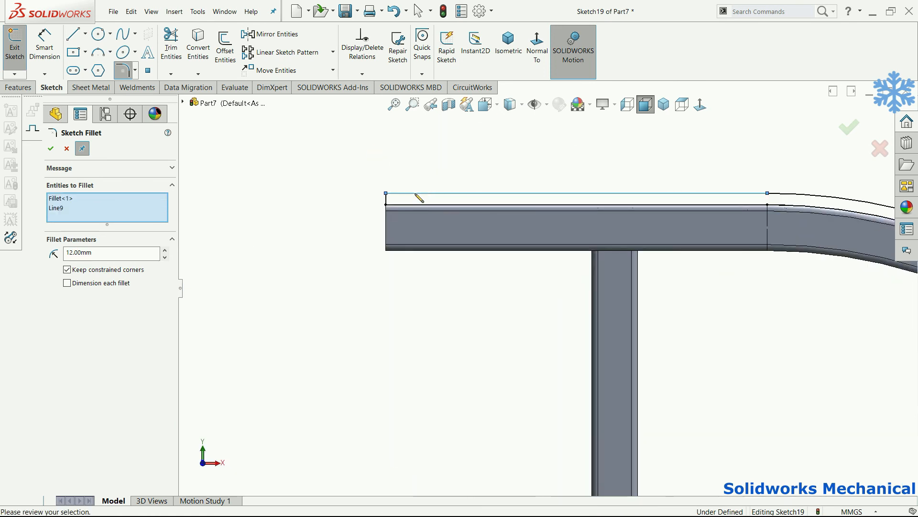
left_click(386, 204)
left_click(51, 149)
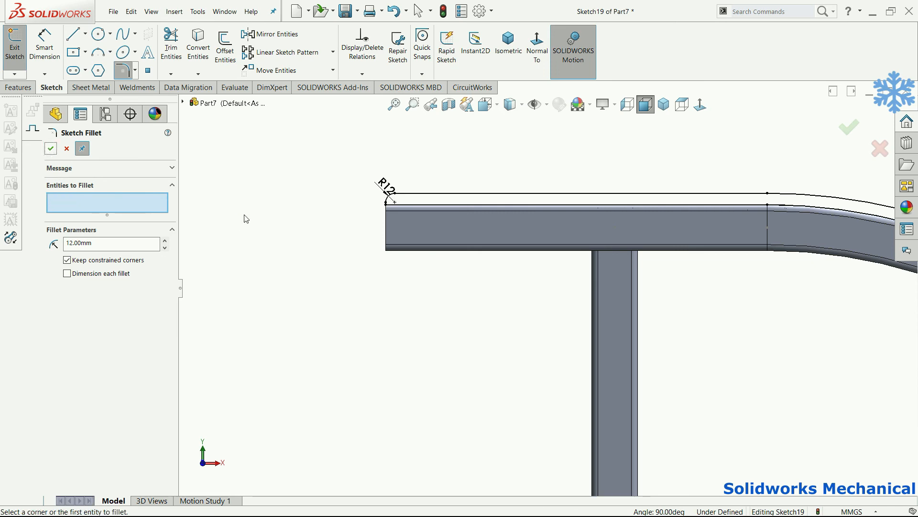
left_click(51, 149)
Start a boss extrude of the sketch and choose the thin region between the two curves as its contour
left_click(18, 87)
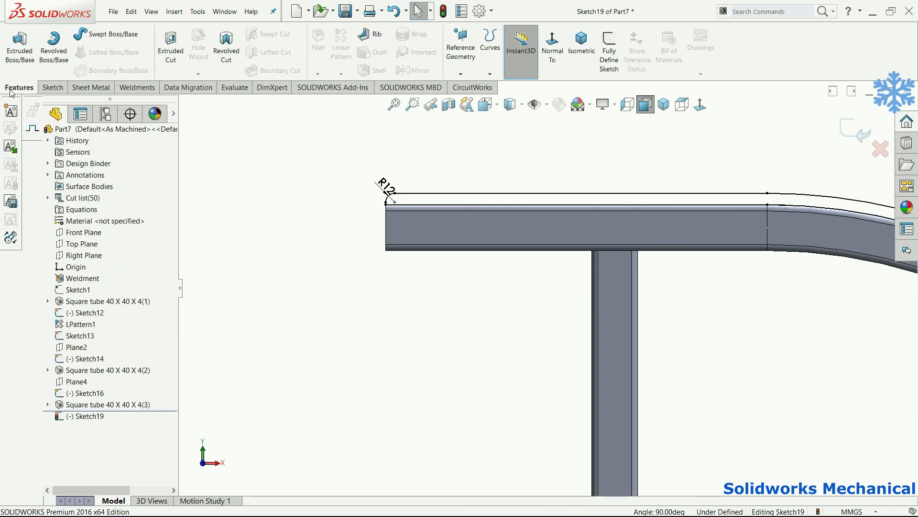
left_click(11, 70)
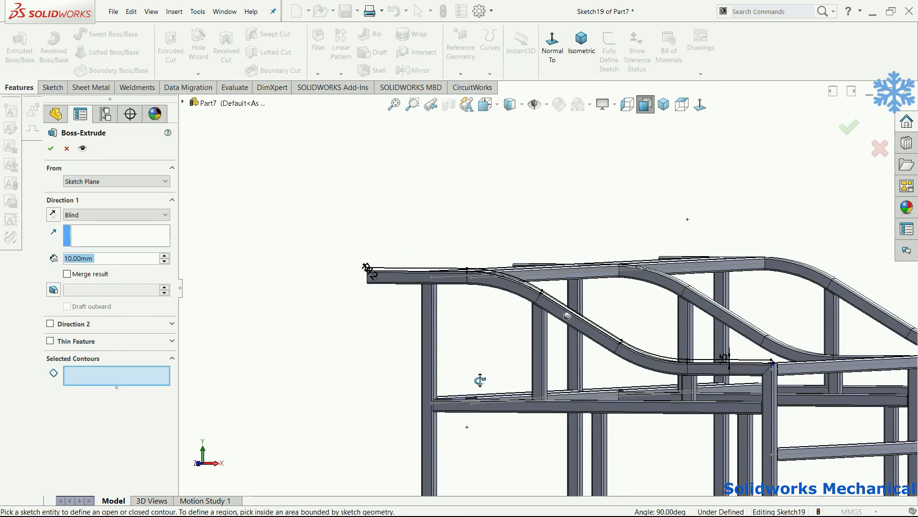
scroll(373, 316, "down", 7)
left_click(214, 201)
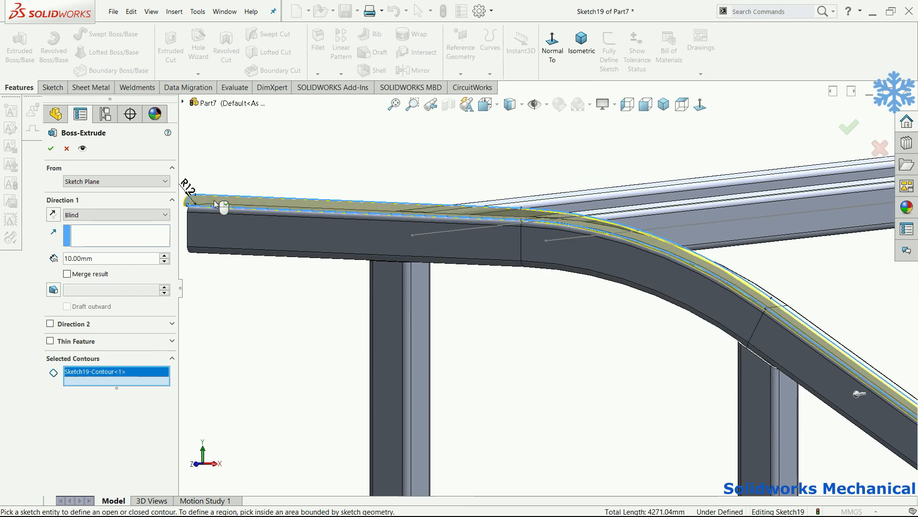
scroll(570, 232, "up", 4)
scroll(571, 235, "up", 5)
Extrude the contour with Up To Surface, ending at the outer side face of the opposite end frame's top tube
left_click(103, 215)
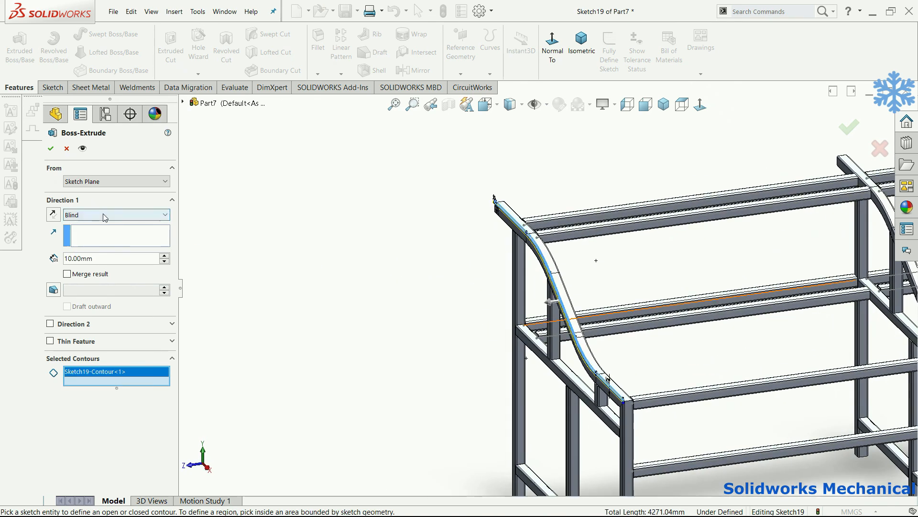
left_click(105, 253)
scroll(574, 318, "up", 3)
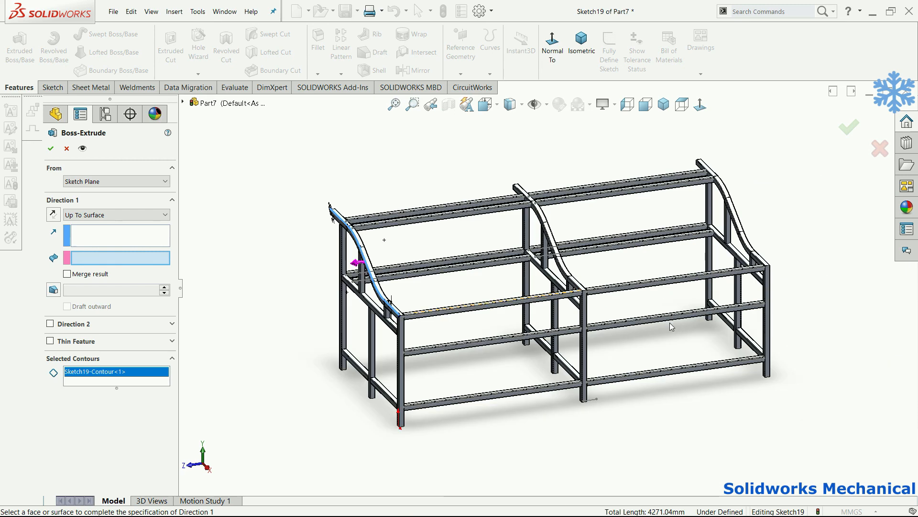
middle_click_drag(670, 326, 535, 313)
scroll(686, 247, "down", 3)
left_click(716, 300)
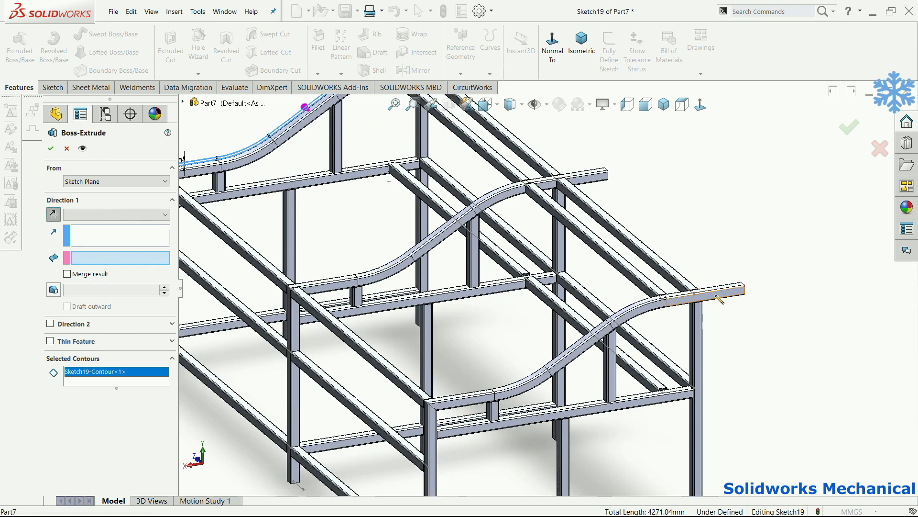
left_click(849, 125)
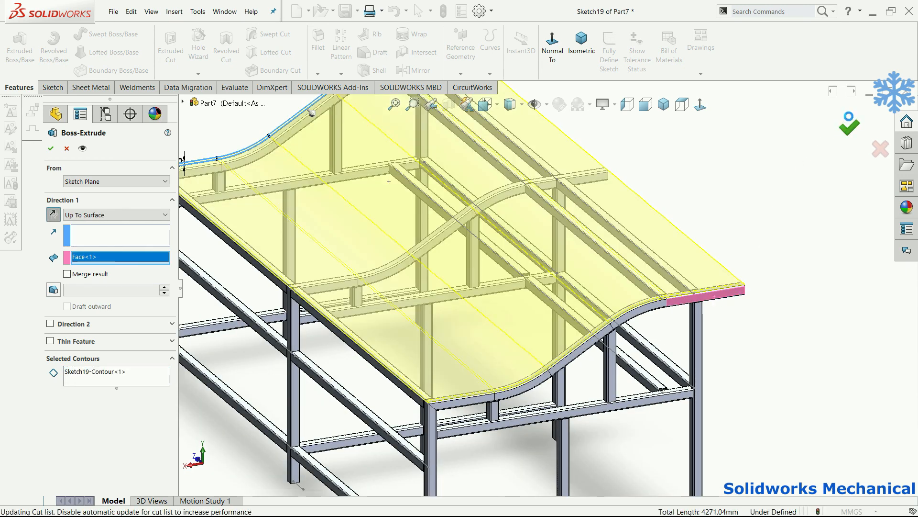
scroll(708, 248, "up", 3)
middle_click_drag(705, 250, 569, 178)
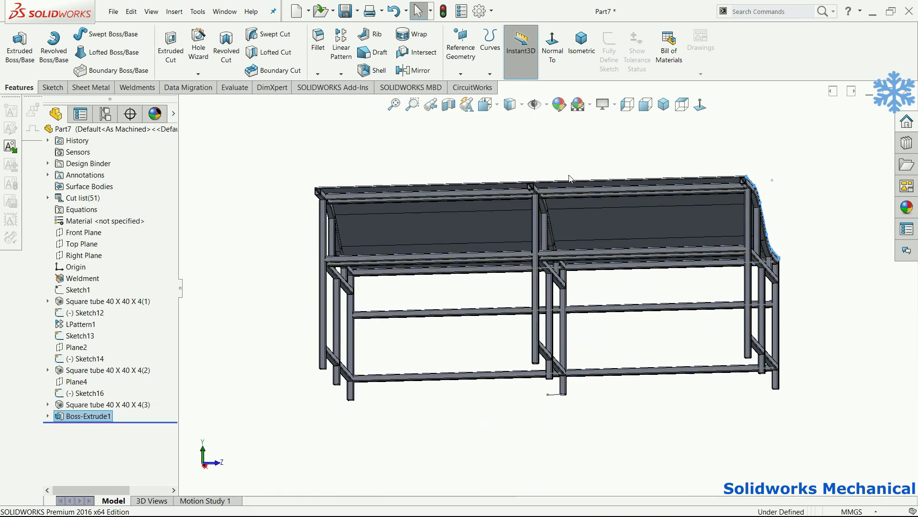
Hide the layout sketch lines showing through the curved top panel, including Sketch14
left_click(382, 243)
mouse_move(450, 369)
middle_mouse_down()
mouse_move(546, 237)
mouse_move(519, 232)
mouse_move(459, 278)
middle_mouse_up()
left_click(352, 397)
left_click(354, 222)
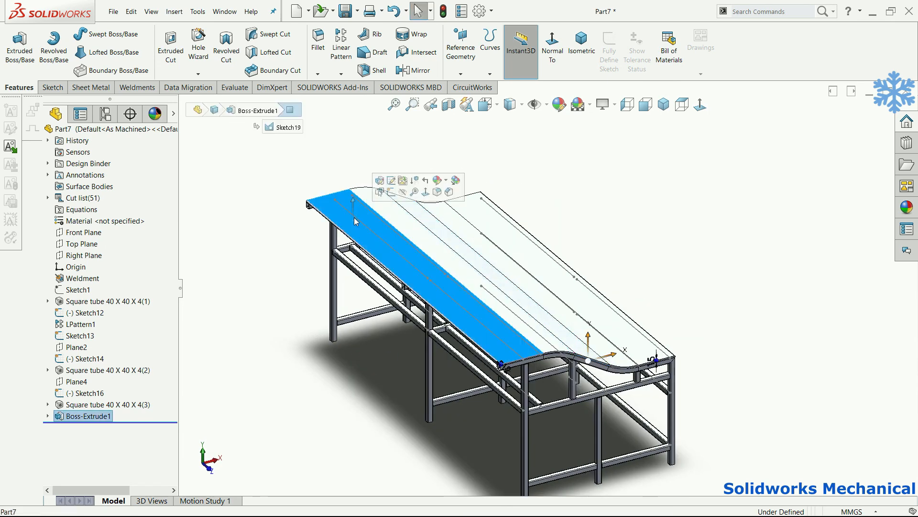
left_click(365, 225)
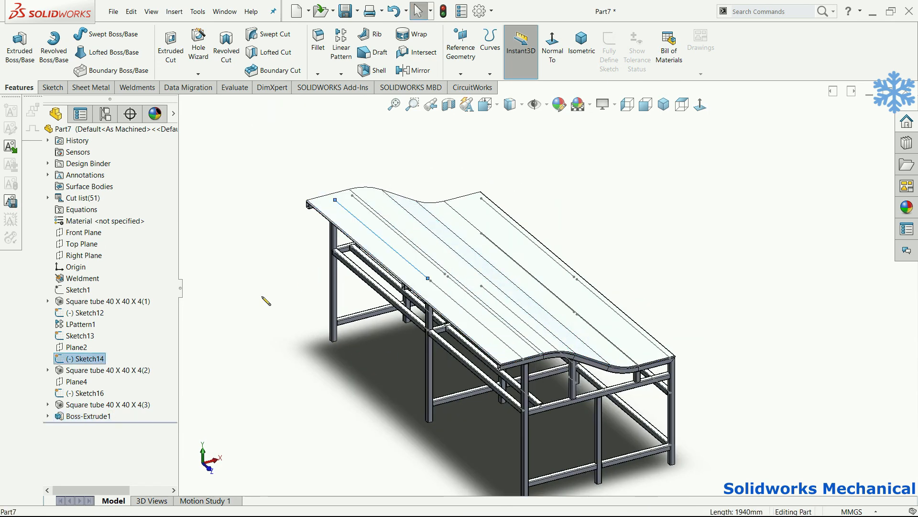
left_click(67, 369)
left_click(69, 360)
left_click(71, 345)
left_click(70, 337)
left_click(69, 322)
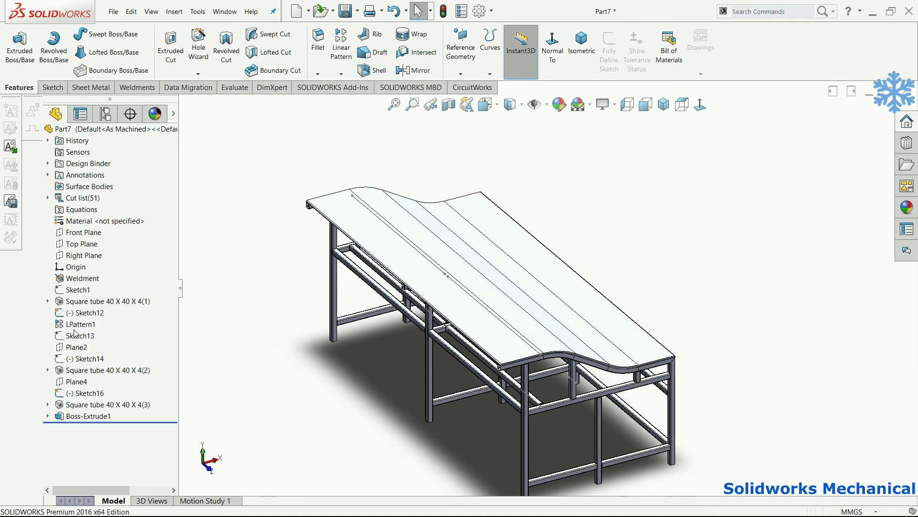
Hide Sketch16, the remaining construction sketch visible along the panel
left_click(78, 313)
left_click(84, 306)
left_click(82, 393)
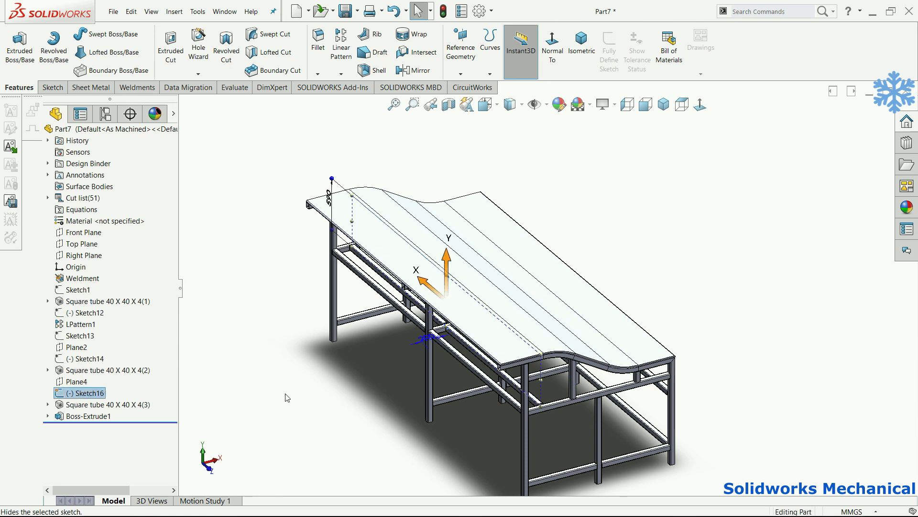
left_click(163, 390)
key("f")
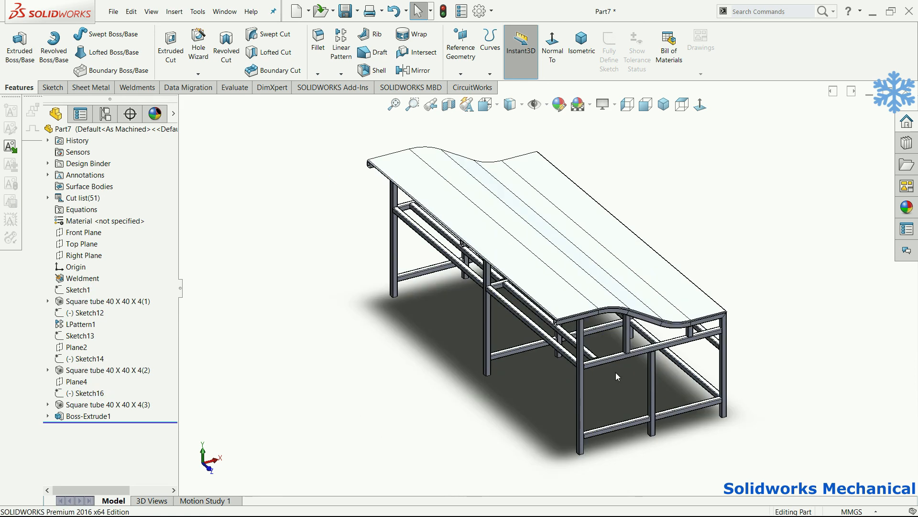
Make the extruded curved top panel transparent and view the tube frames beneath it from the side
left_click(624, 269)
left_click(88, 417)
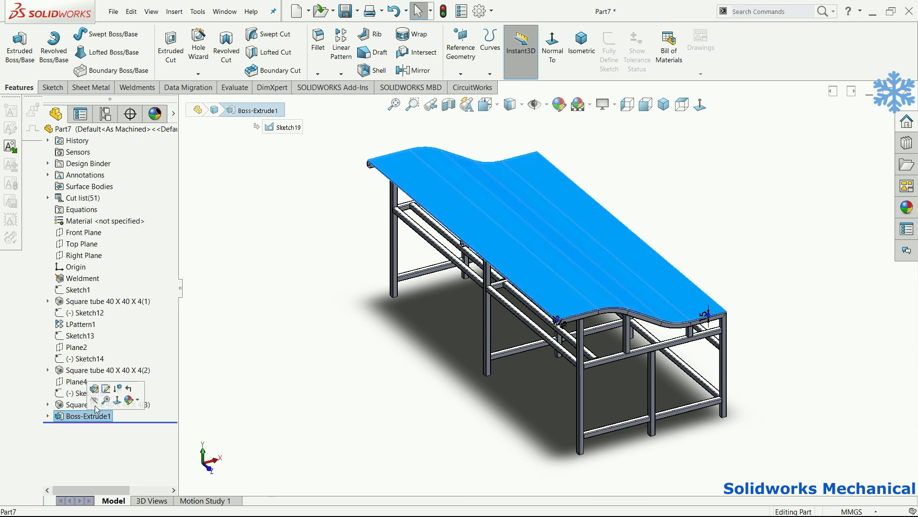
right_click(88, 417)
left_click(133, 420)
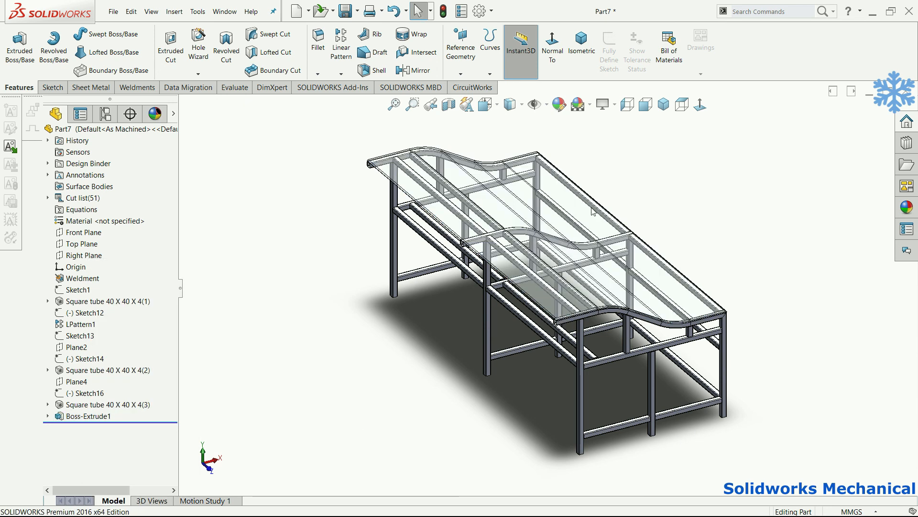
left_click(700, 106)
middle_click_drag(670, 250, 808, 254)
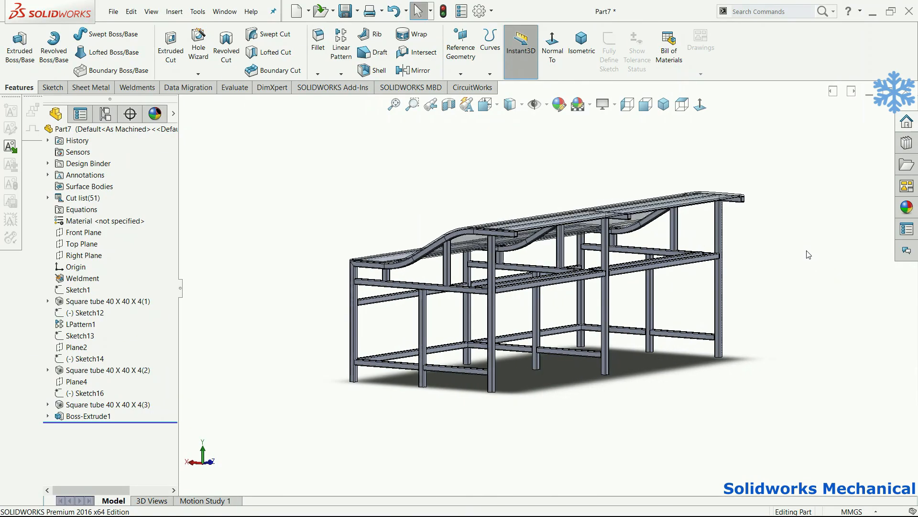